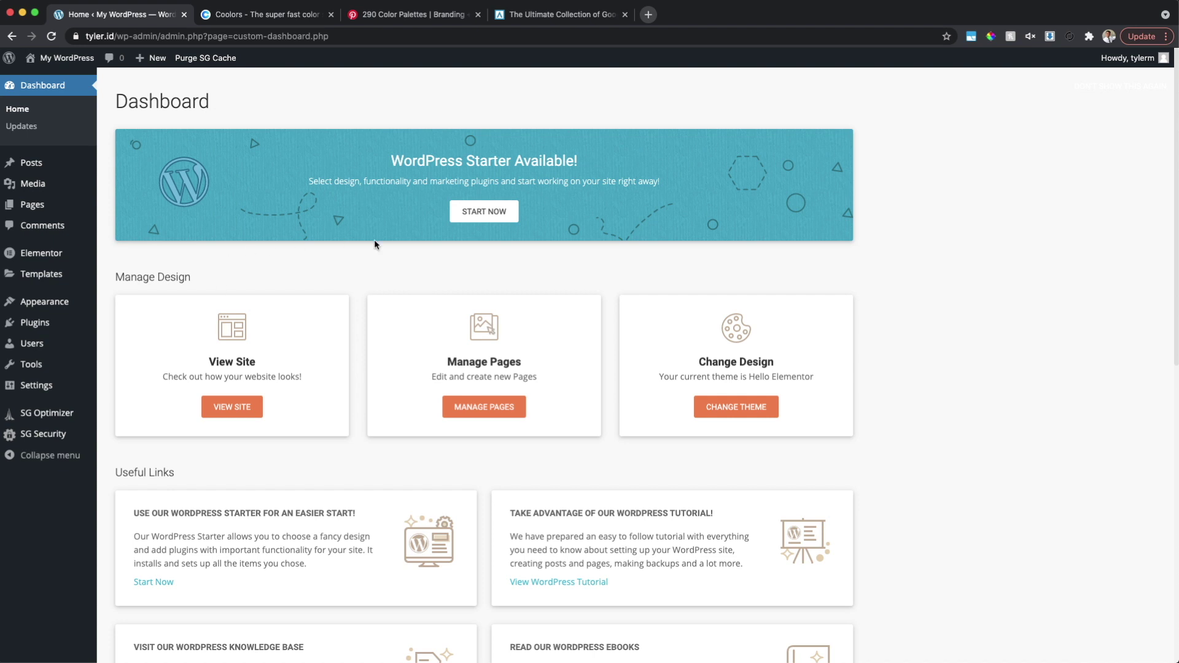
# - Open the existing Home page for editing in Elementor
pyautogui.moveTo(38, 205)
pyautogui.click(122, 212)
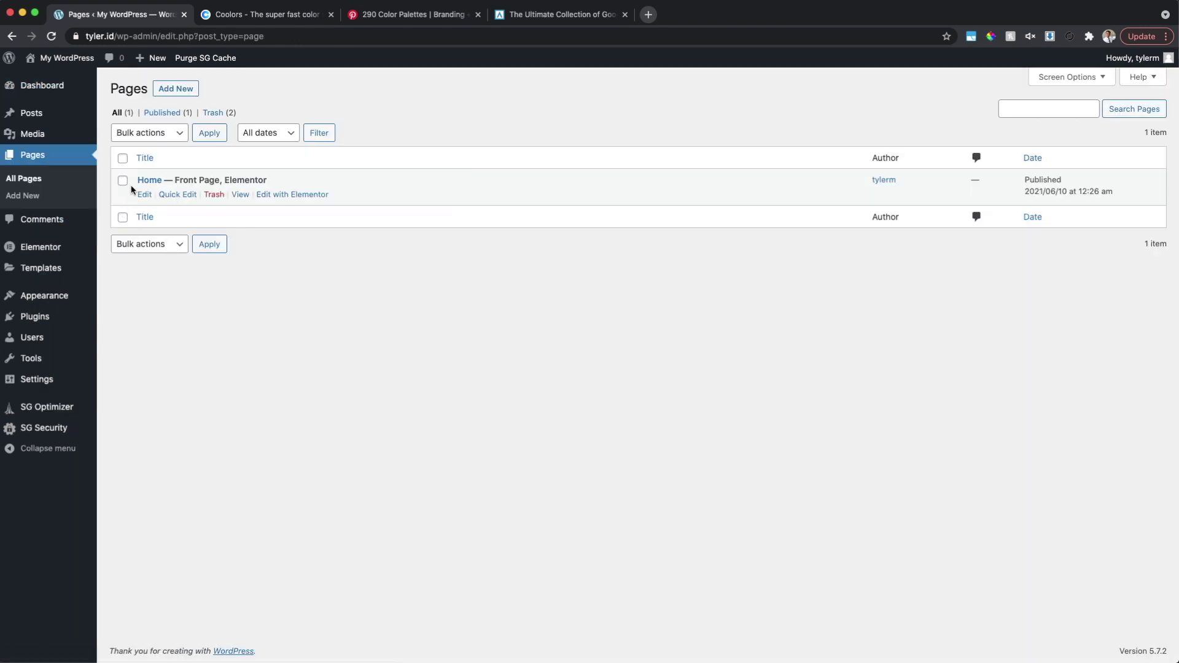
pyautogui.moveTo(255, 197)
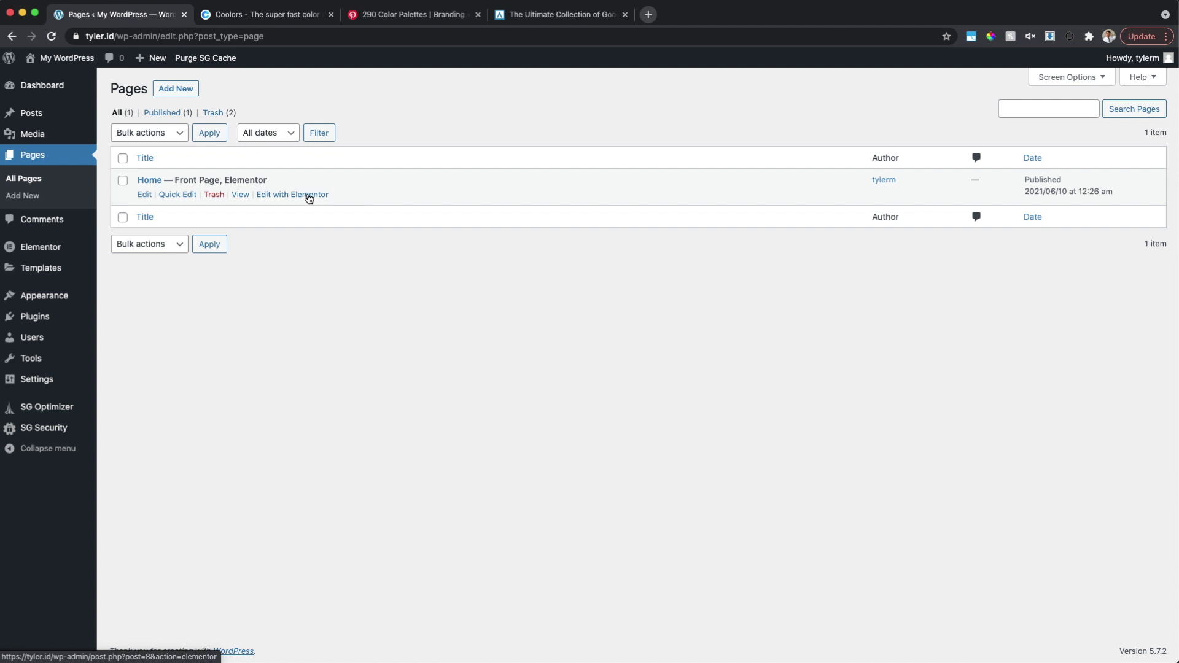
pyautogui.click(145, 196)
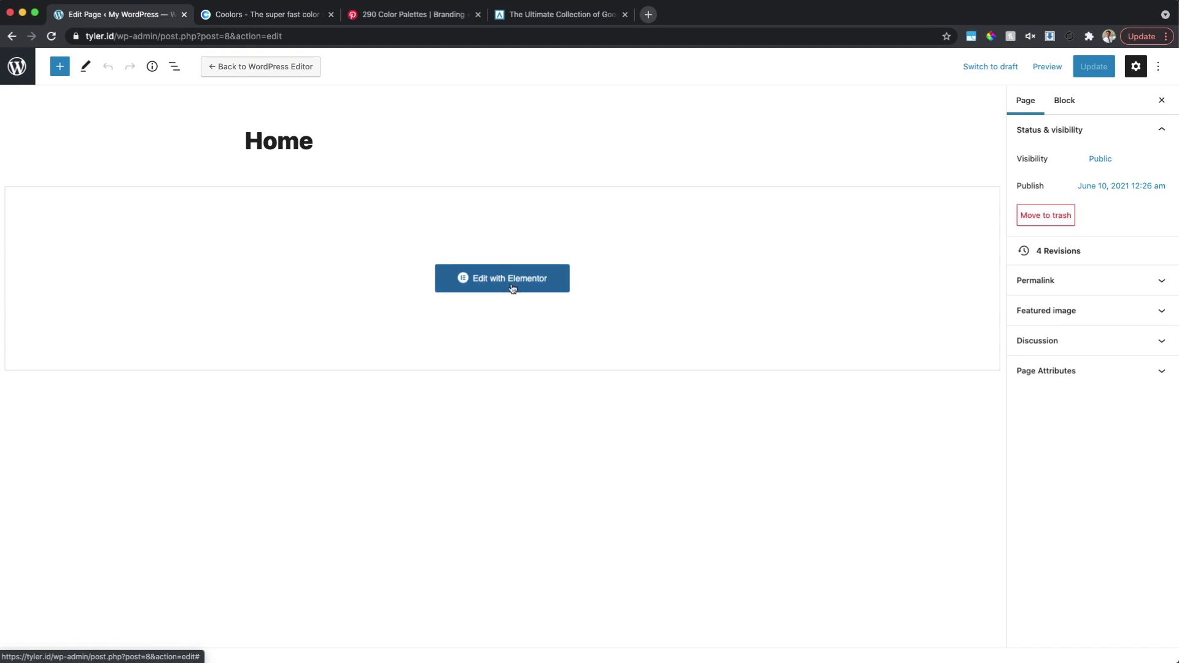
pyautogui.click(509, 279)
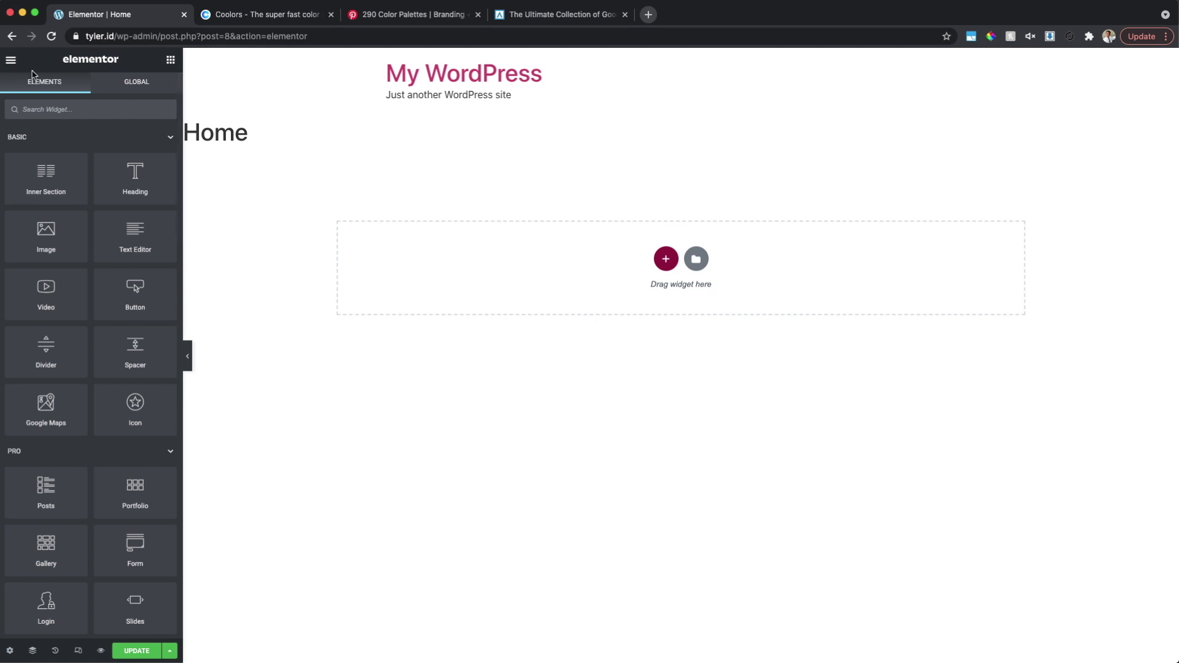
# - Open the Global Colors section of Elementor's site settings
pyautogui.click(11, 61)
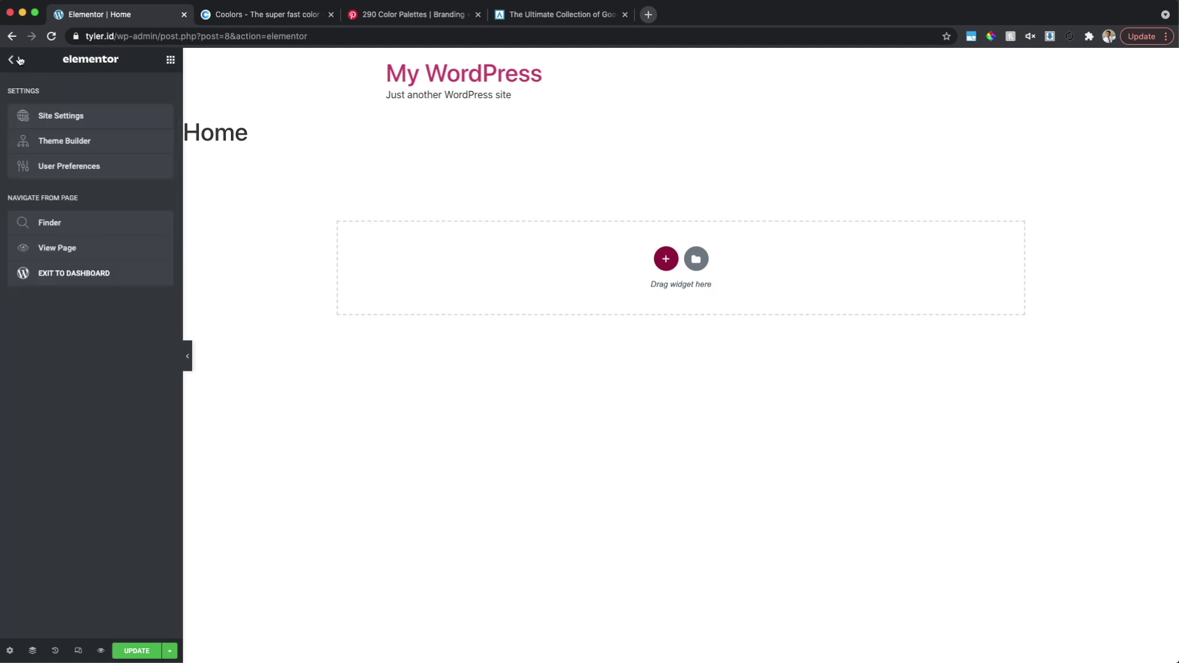
pyautogui.click(71, 120)
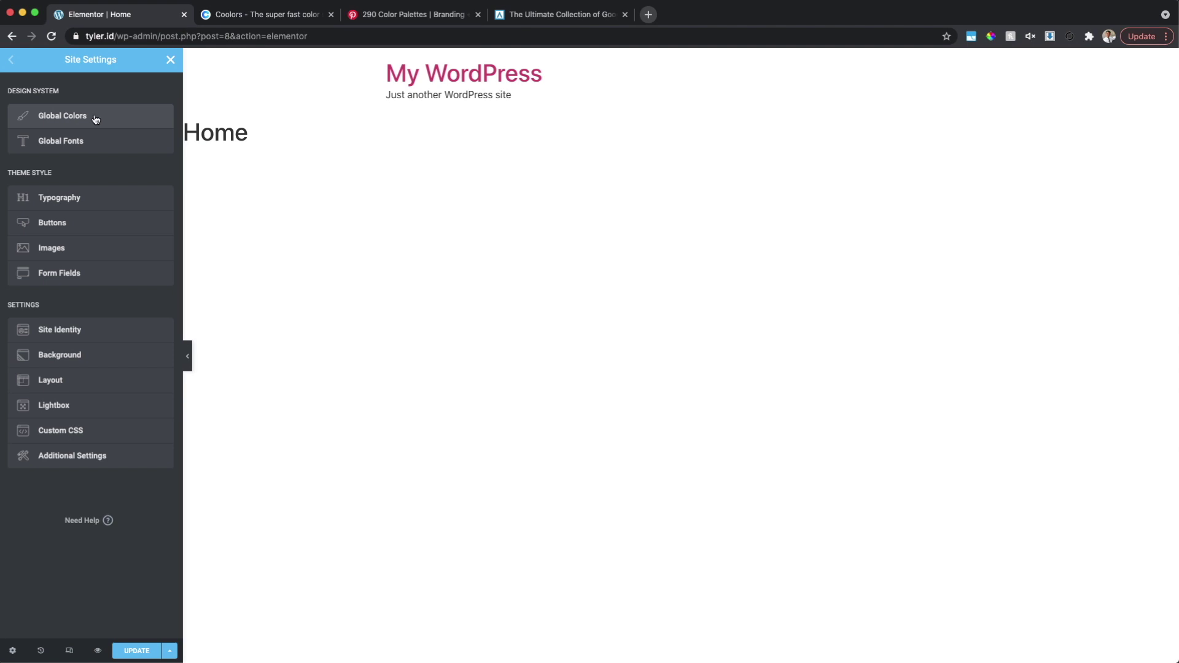
pyautogui.click(95, 117)
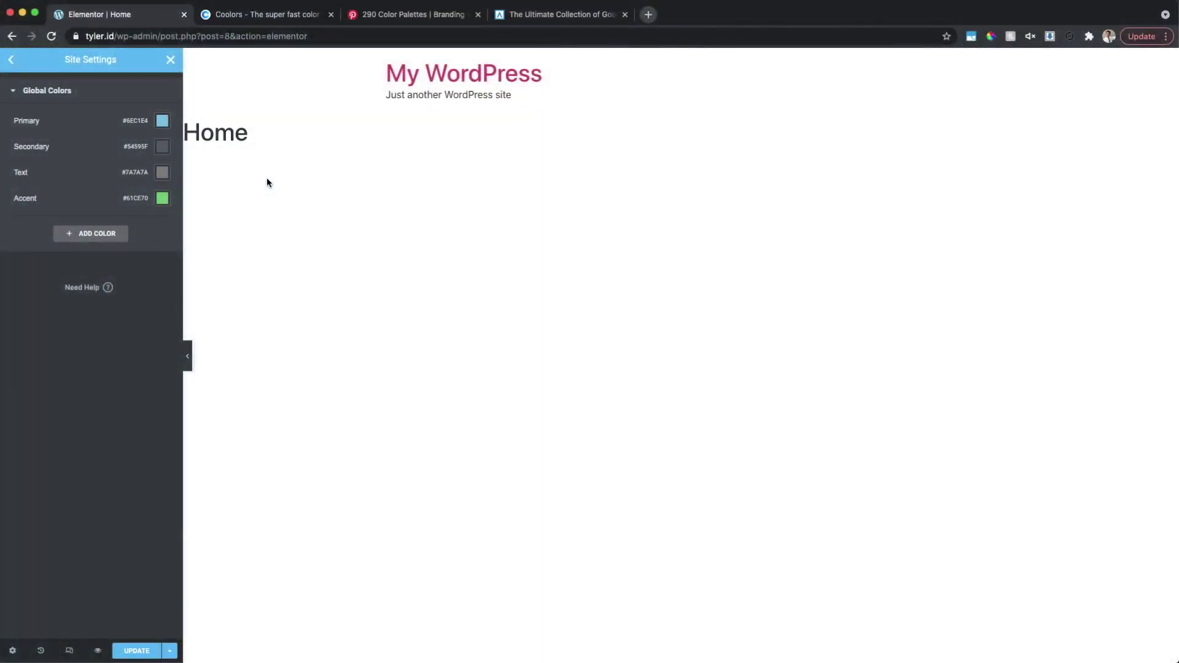
# - Switch to Coolors, start the palette generator and generate several random five-color palettes
pyautogui.click(277, 14)
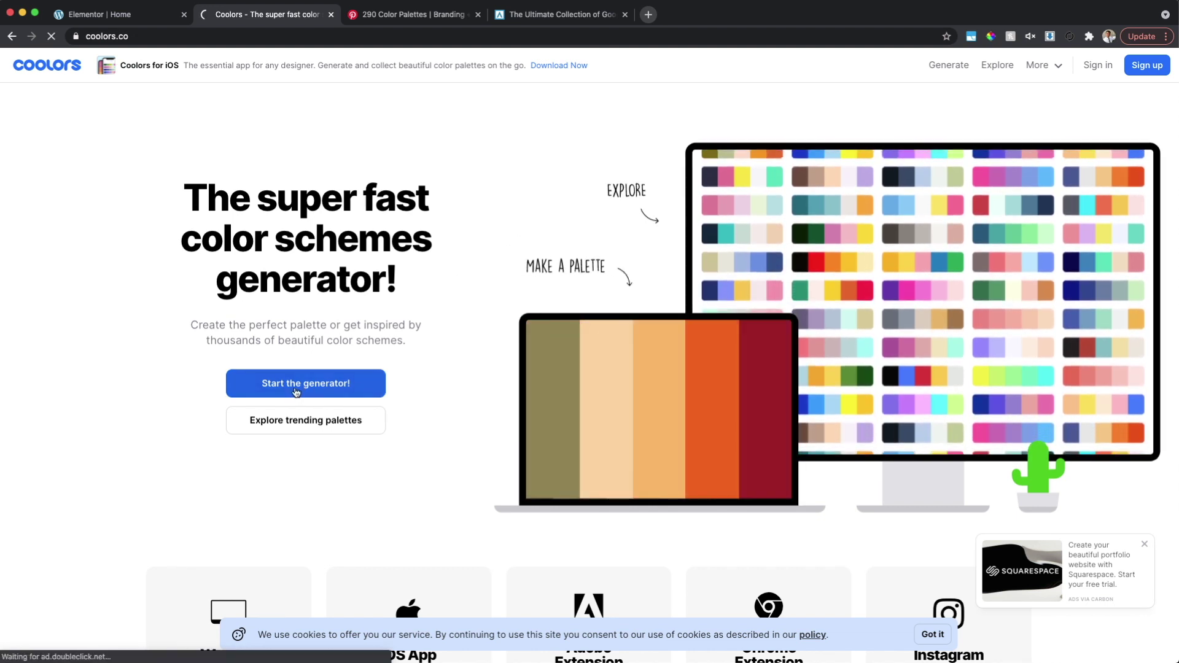
pyautogui.click(296, 391)
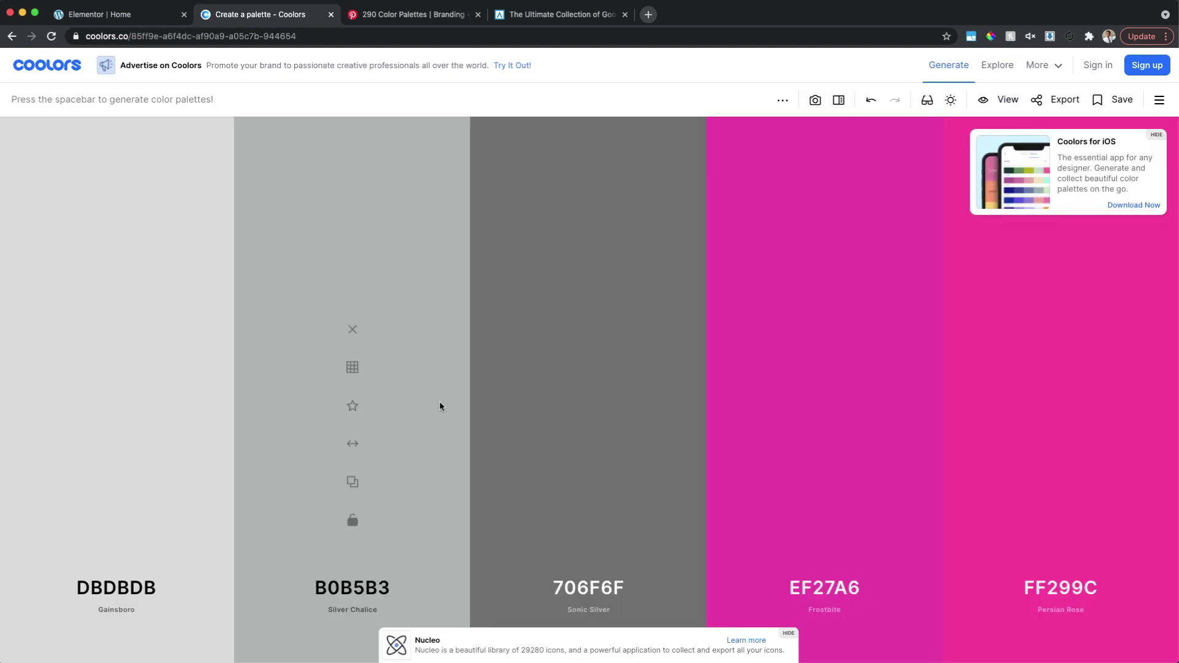
pyautogui.press('space')
pyautogui.press('space')
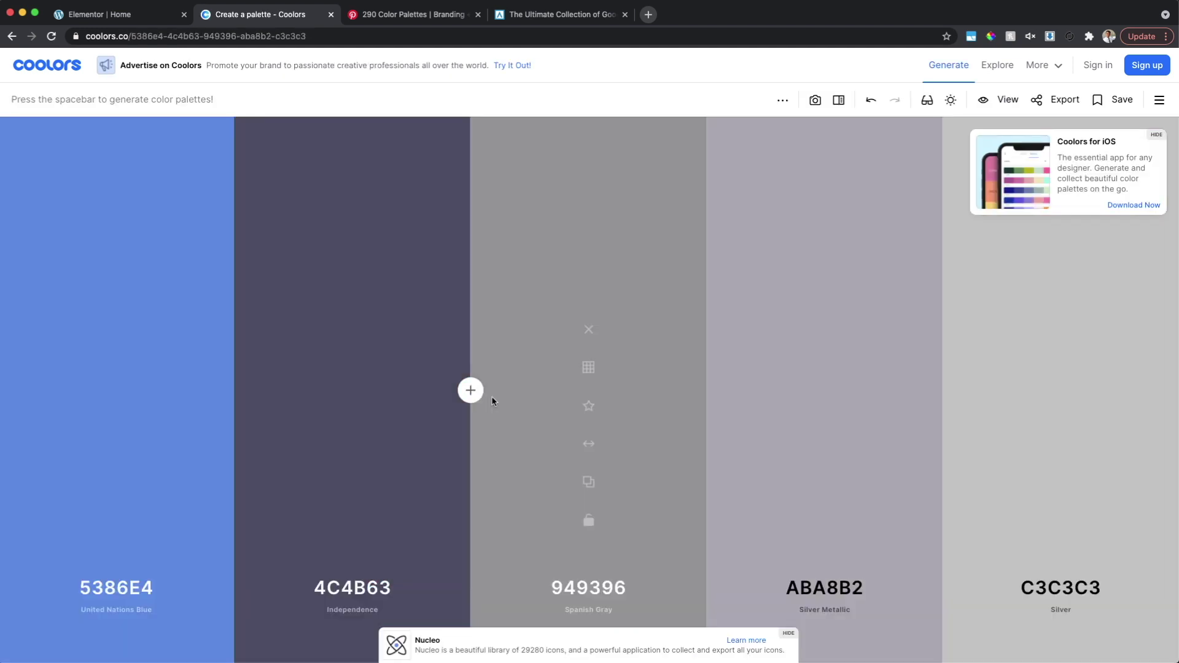
pyautogui.press('space')
pyautogui.press('space')
pyautogui.press('space')
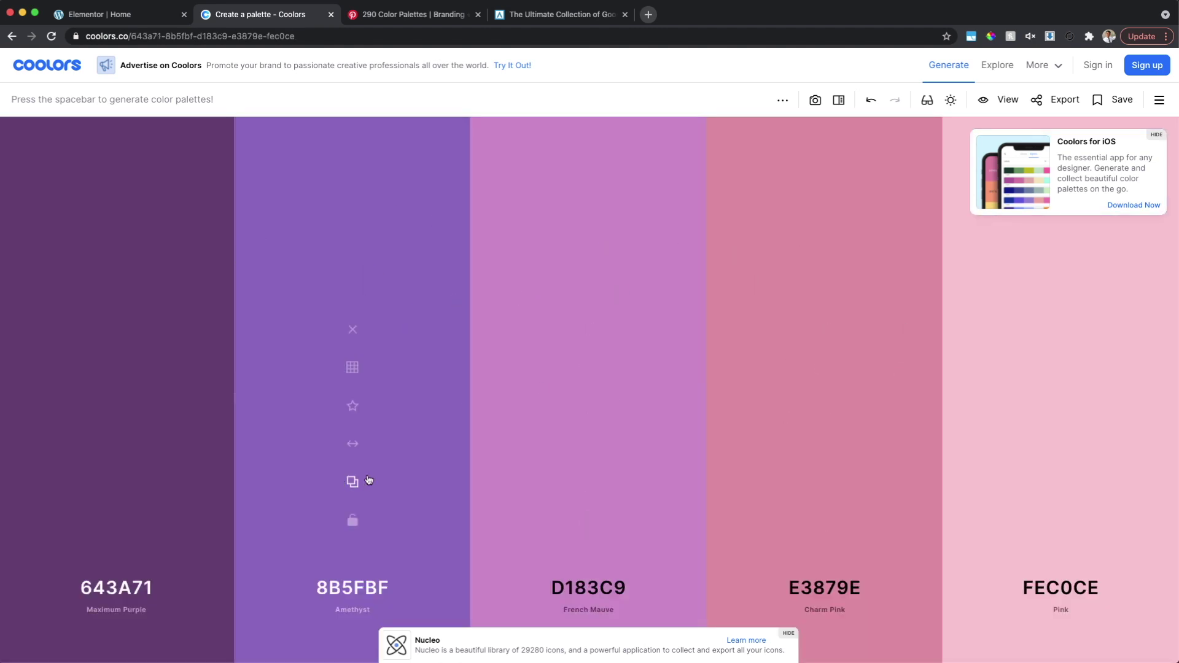
# - Lock the colors 8B5FBF and D183C9 in the palette and regenerate the unlocked colors several times
pyautogui.click(352, 521)
pyautogui.click(589, 521)
pyautogui.press('space')
pyautogui.press('space')
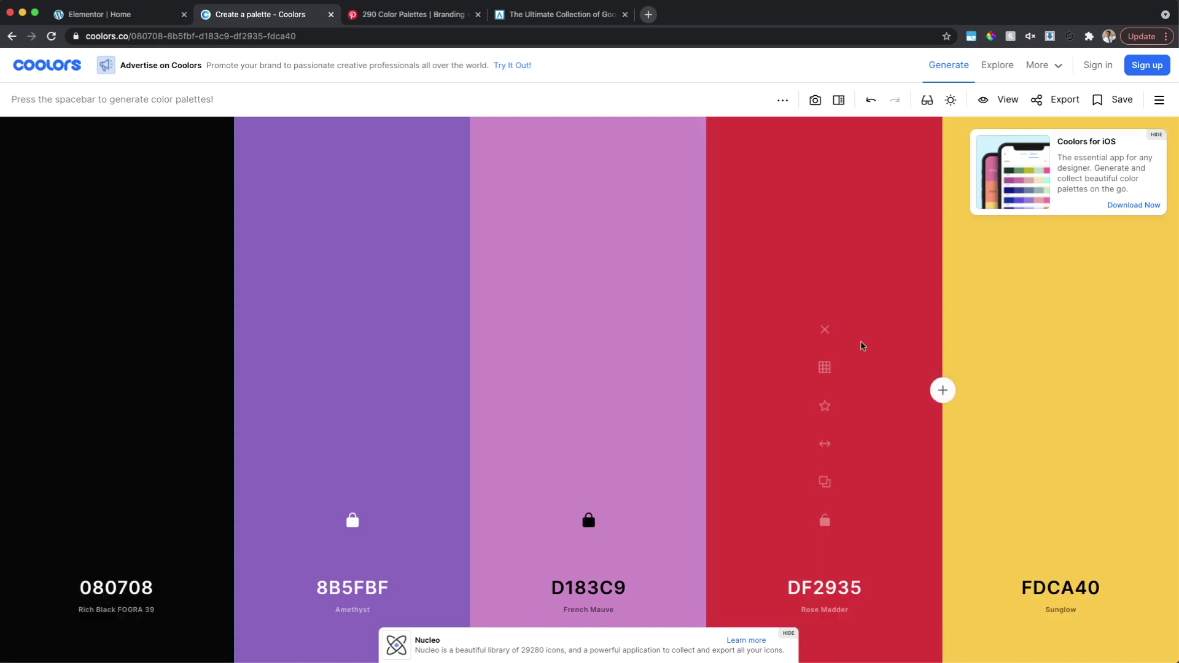
pyautogui.press('space')
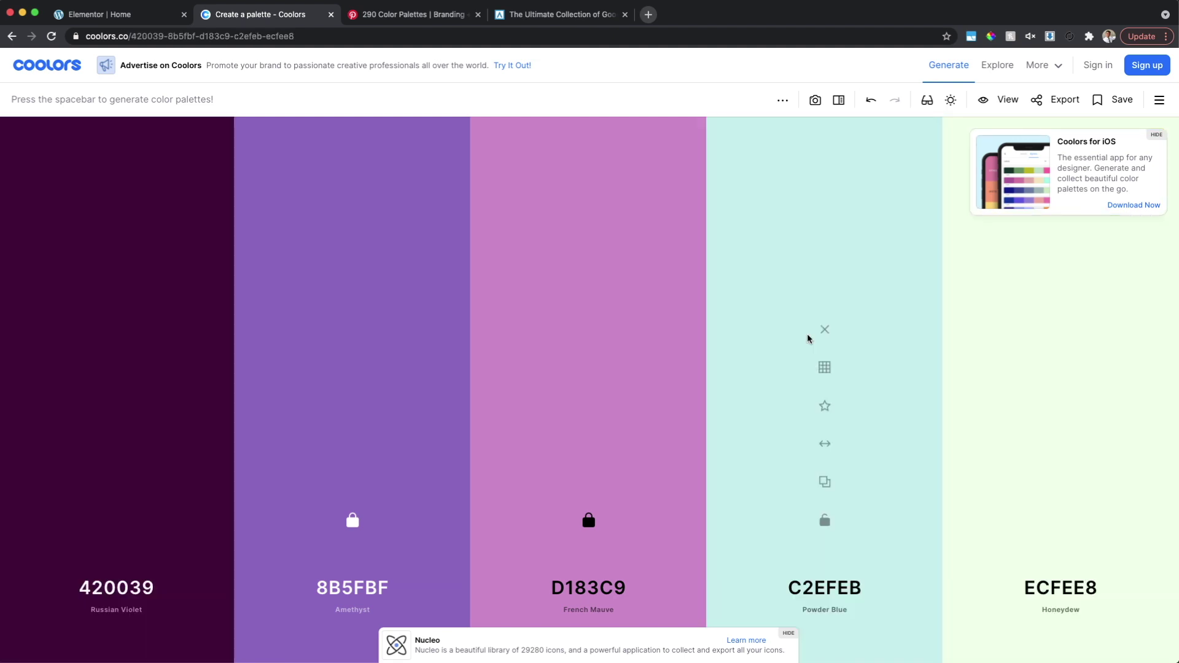
# - Lock C2EFEB as well, regenerate the two remaining colors a few times and close Coolors
pyautogui.click(824, 520)
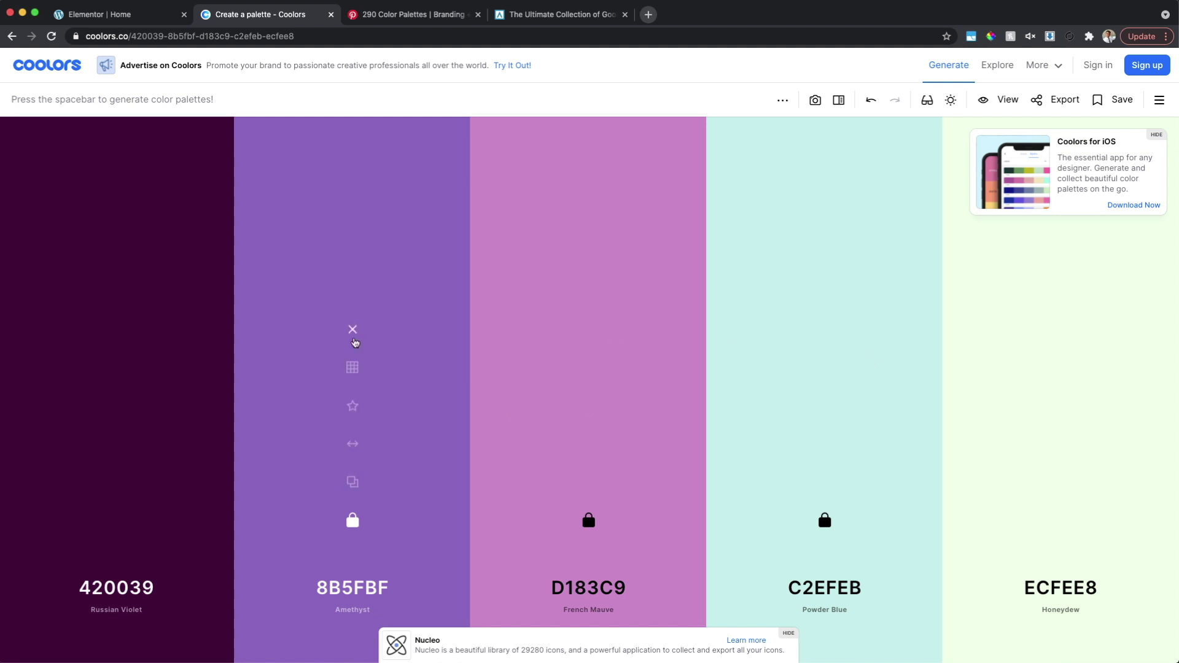
pyautogui.press('space')
pyautogui.press('space')
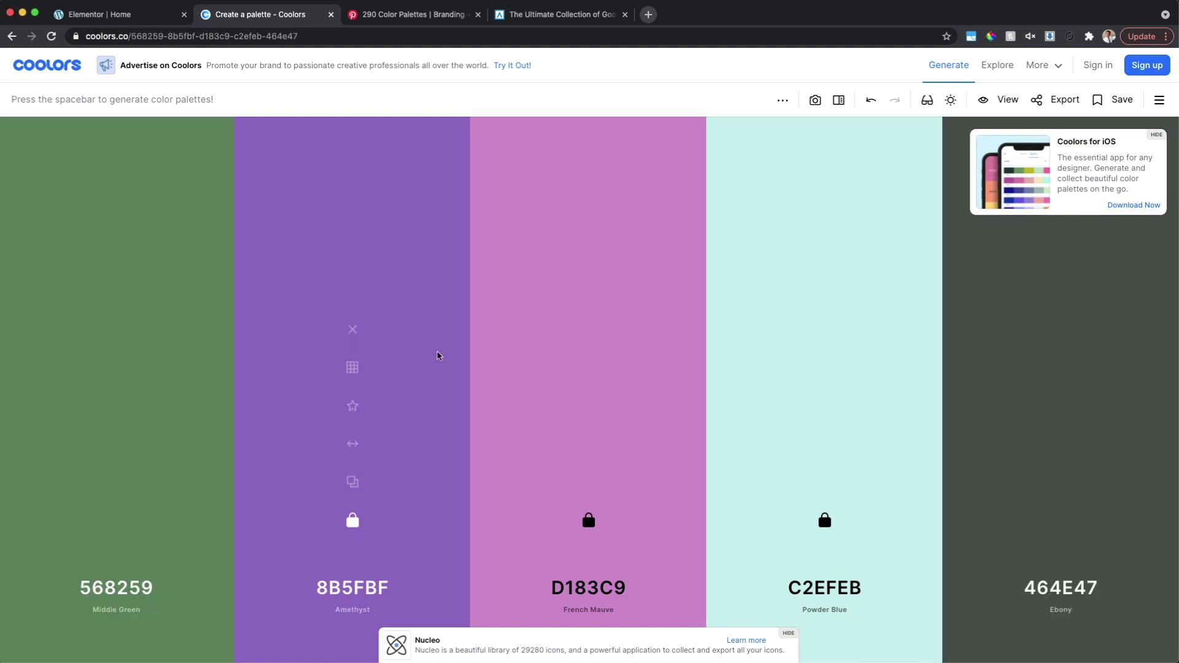
pyautogui.press('space')
pyautogui.press('super+w')
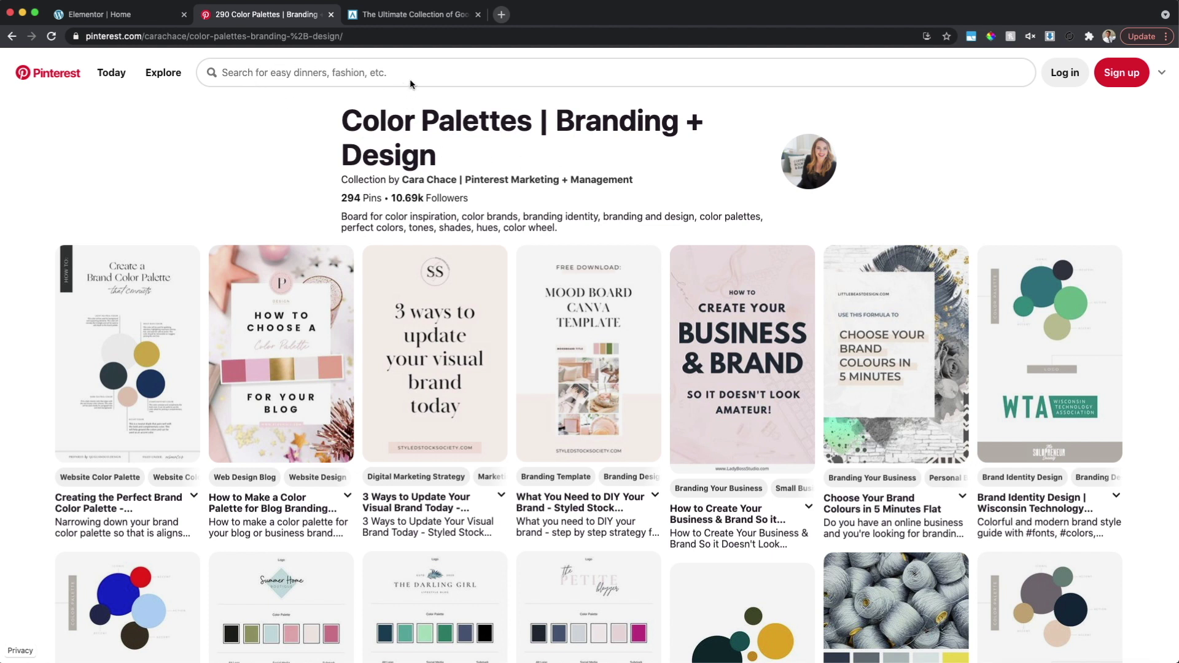
# - Browse the Pinterest board on branding and design color palettes for palette inspiration
pyautogui.moveTo(379, 120); pyautogui.dragTo(547, 116)
pyautogui.moveTo(620, 120); pyautogui.dragTo(489, 153)
pyautogui.click(492, 154)
pyautogui.scroll(-7, 639, 158)
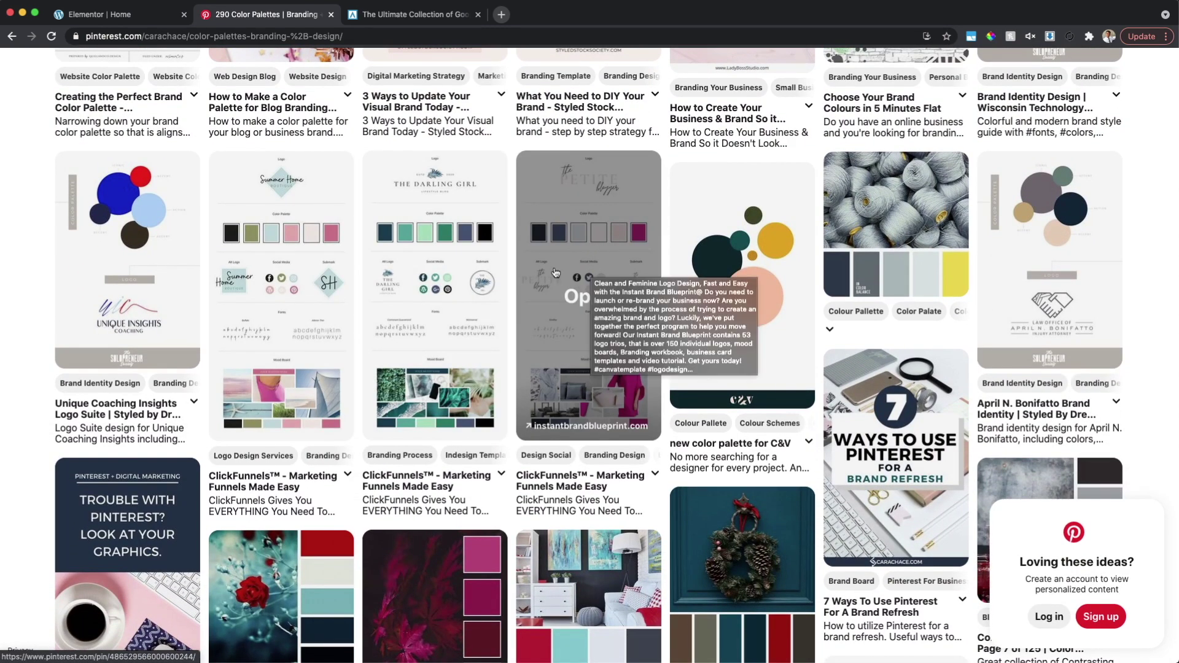
pyautogui.scroll(-4, 589, 248)
pyautogui.scroll(-10, 582, 247)
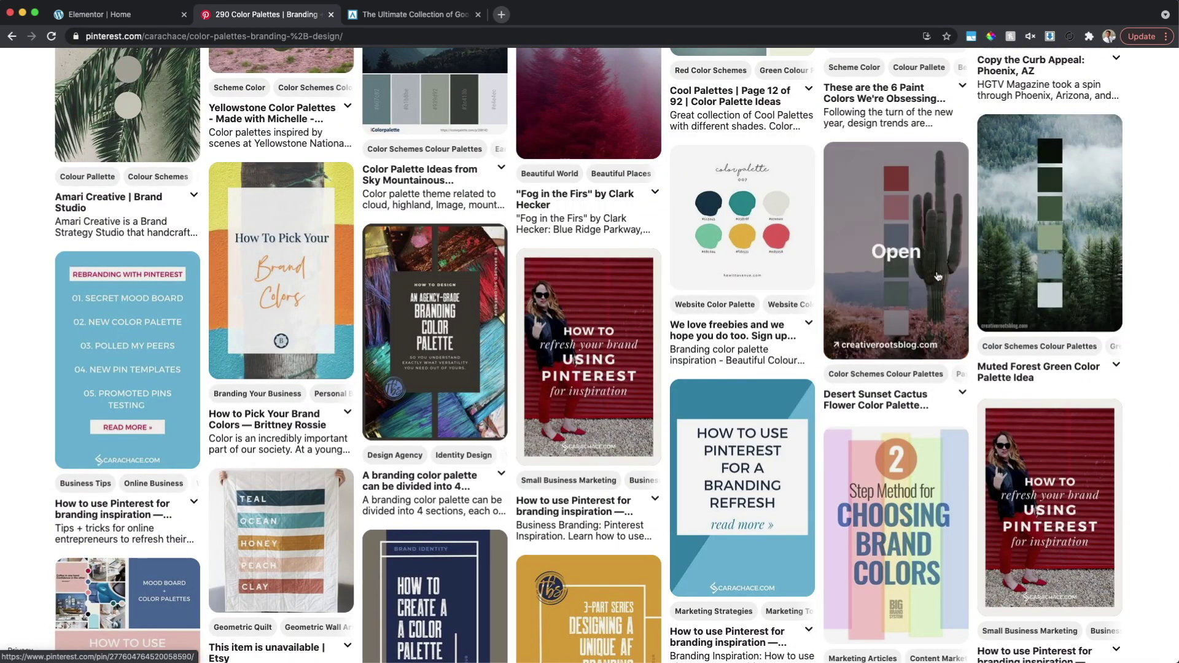
pyautogui.scroll(2, 449, 209)
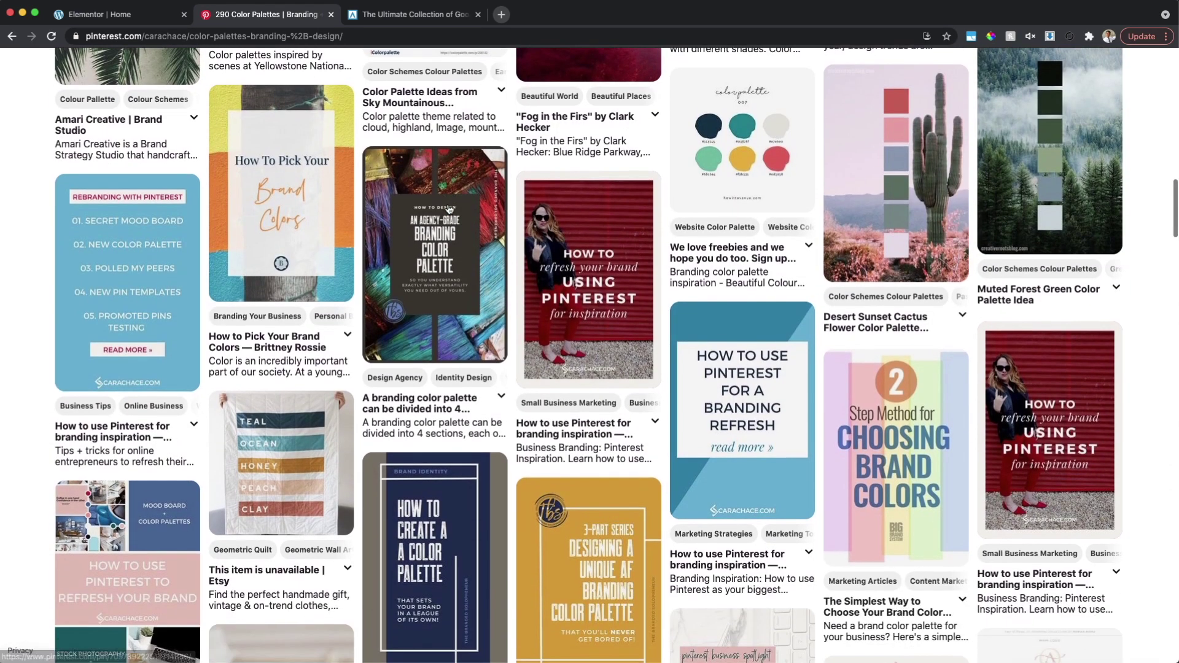
pyautogui.scroll(3, 449, 209)
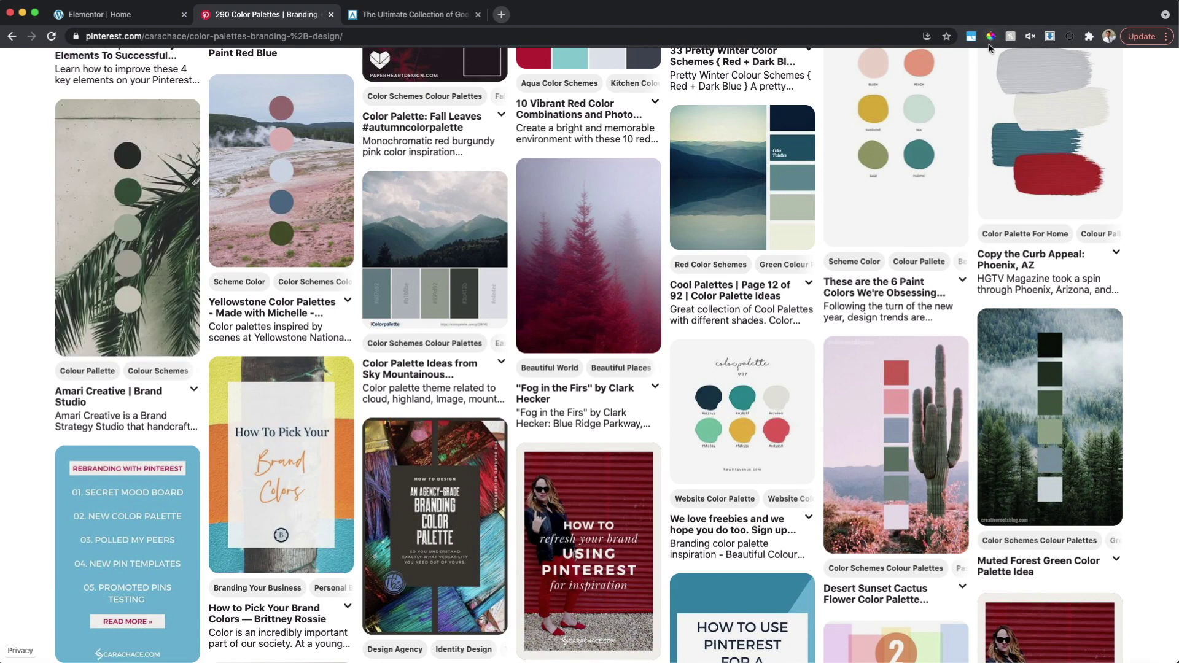
# - Sample the dark green swatch of the Yellowstone palette with ColorPick Eyedropper and copy its hex code 424926
pyautogui.click(991, 38)
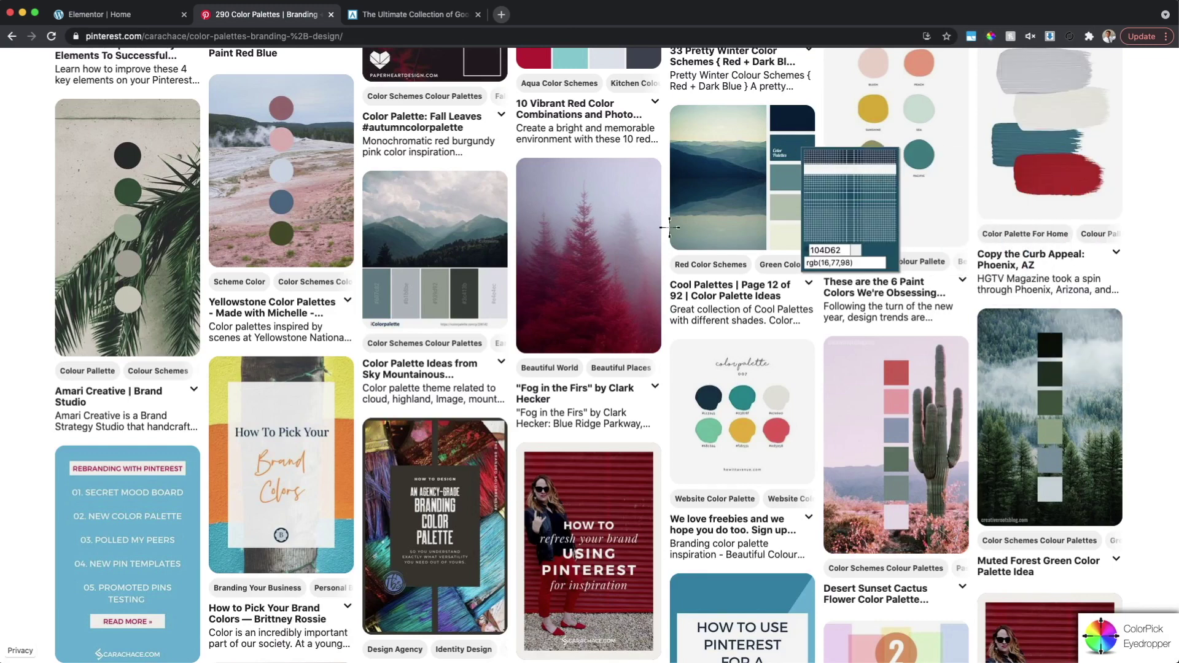
pyautogui.click(280, 232)
pyautogui.hotkey('ctrl', 'c')
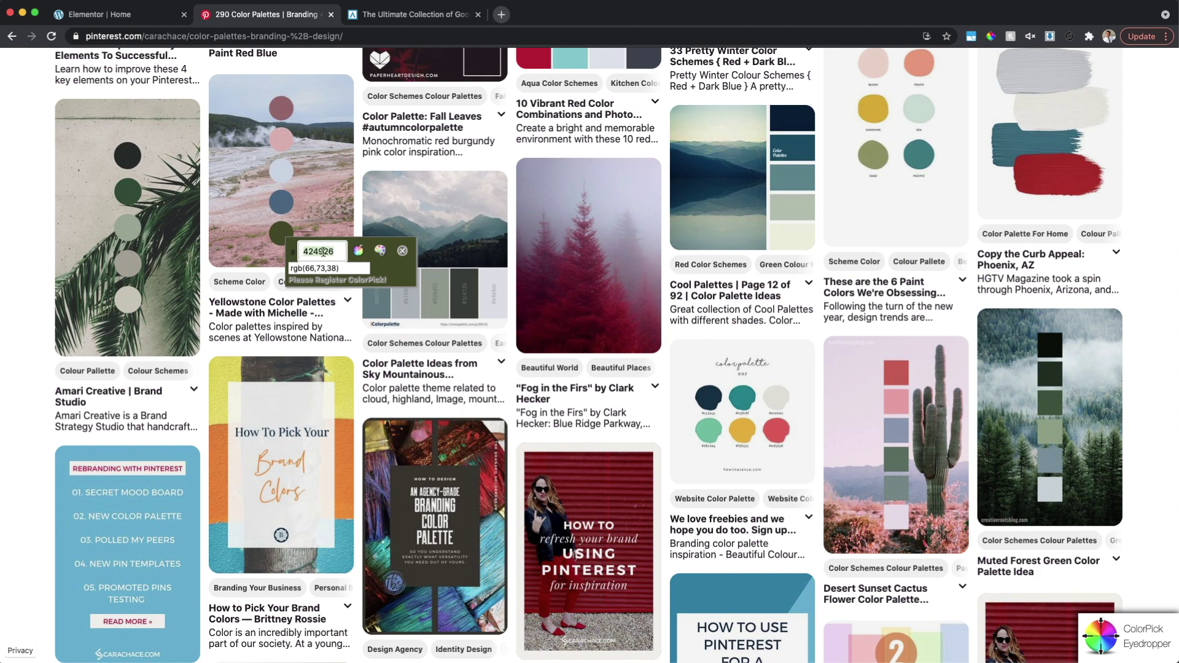
# - Switch back to Elementor and set the Primary global color to #424926
pyautogui.click(153, 25)
pyautogui.click(162, 120)
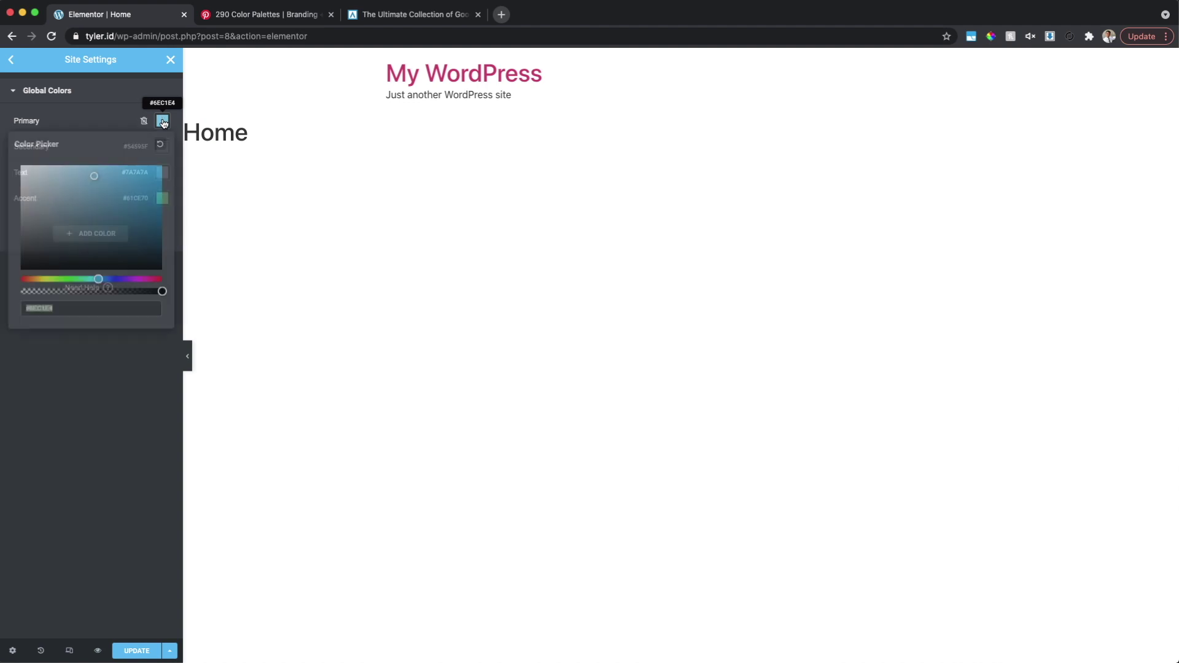
pyautogui.click(79, 310)
pyautogui.moveTo(97, 307); pyautogui.dragTo(33, 310)
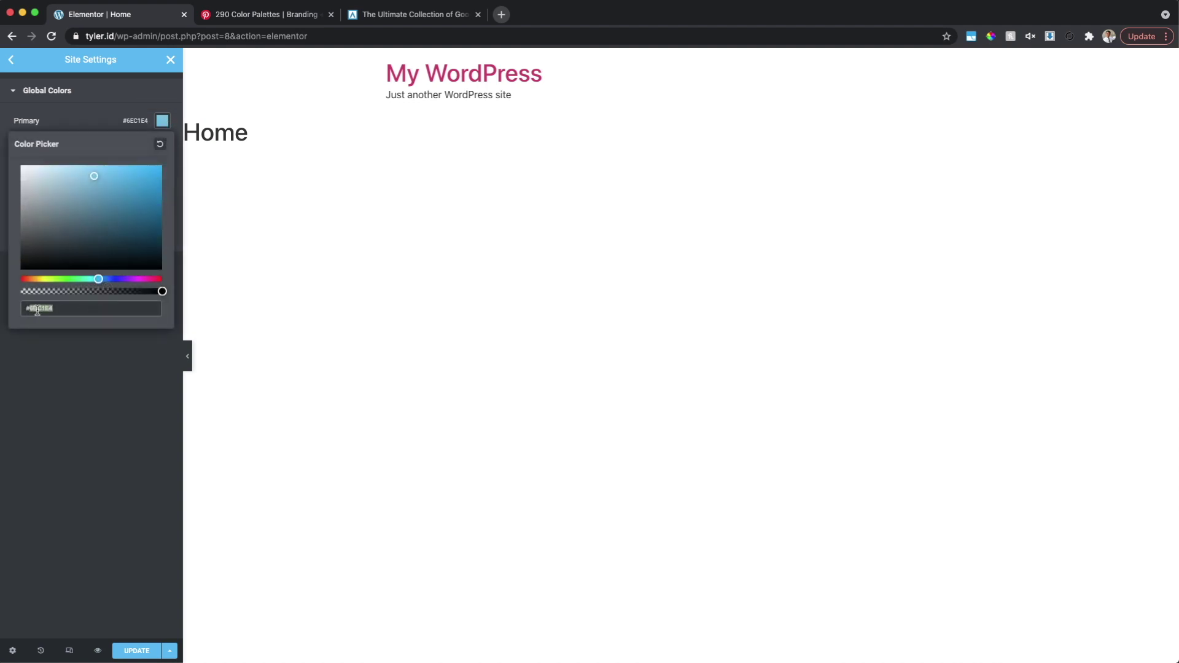
pyautogui.hotkey('ctrl', 'v')
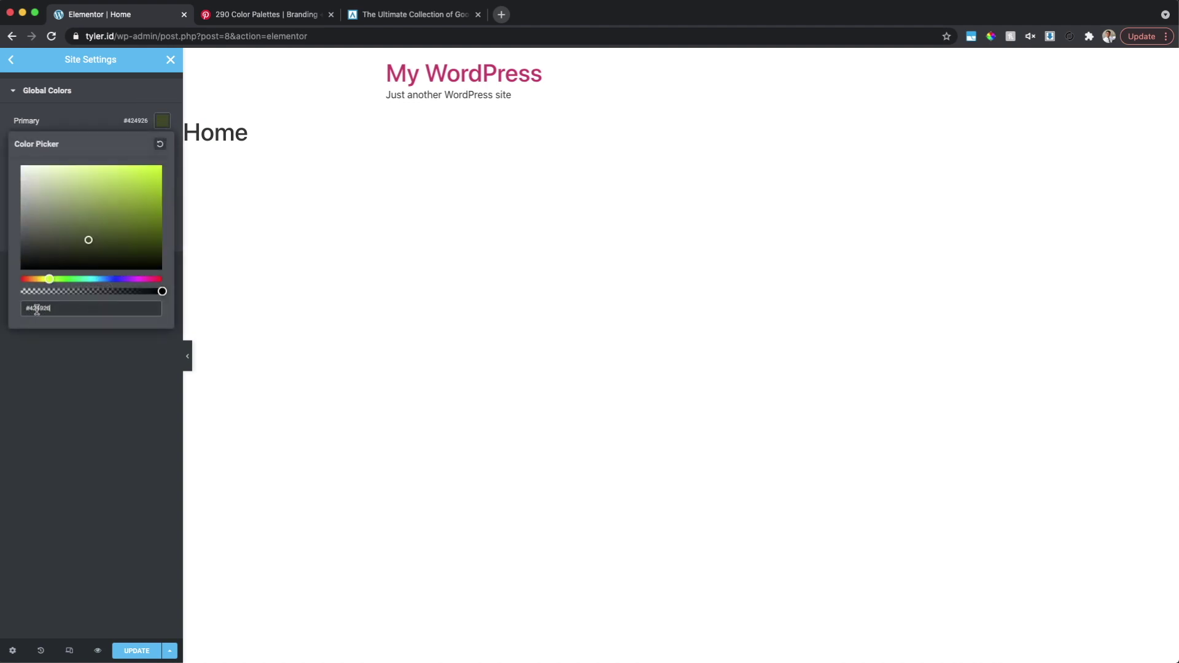
pyautogui.click(237, 249)
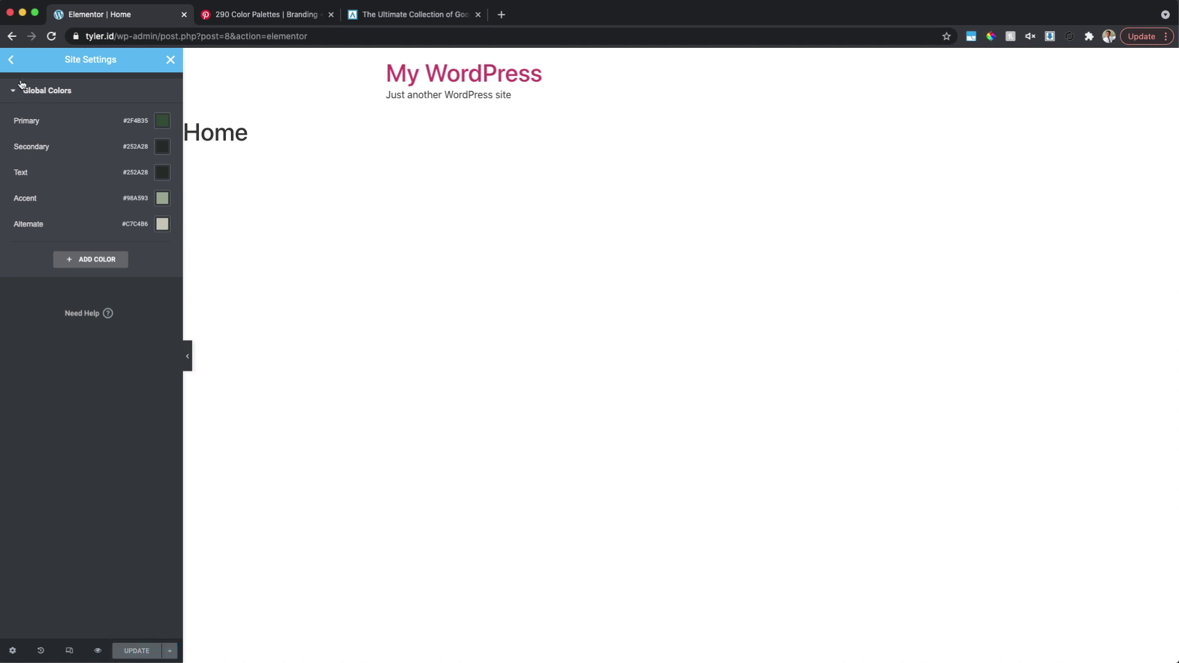
# - Open the Global Fonts settings and examine pairing 8, PT Sans Bold with Playfair Display Regular, in the Google font pairings article
pyautogui.click(12, 60)
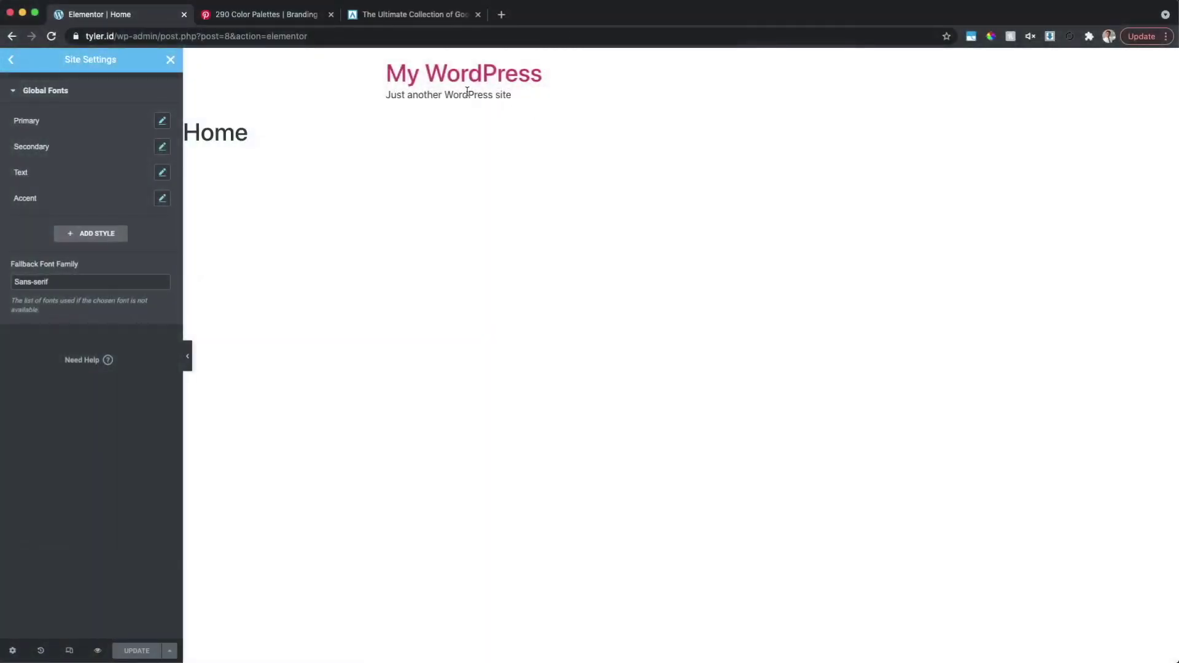
pyautogui.click(400, 15)
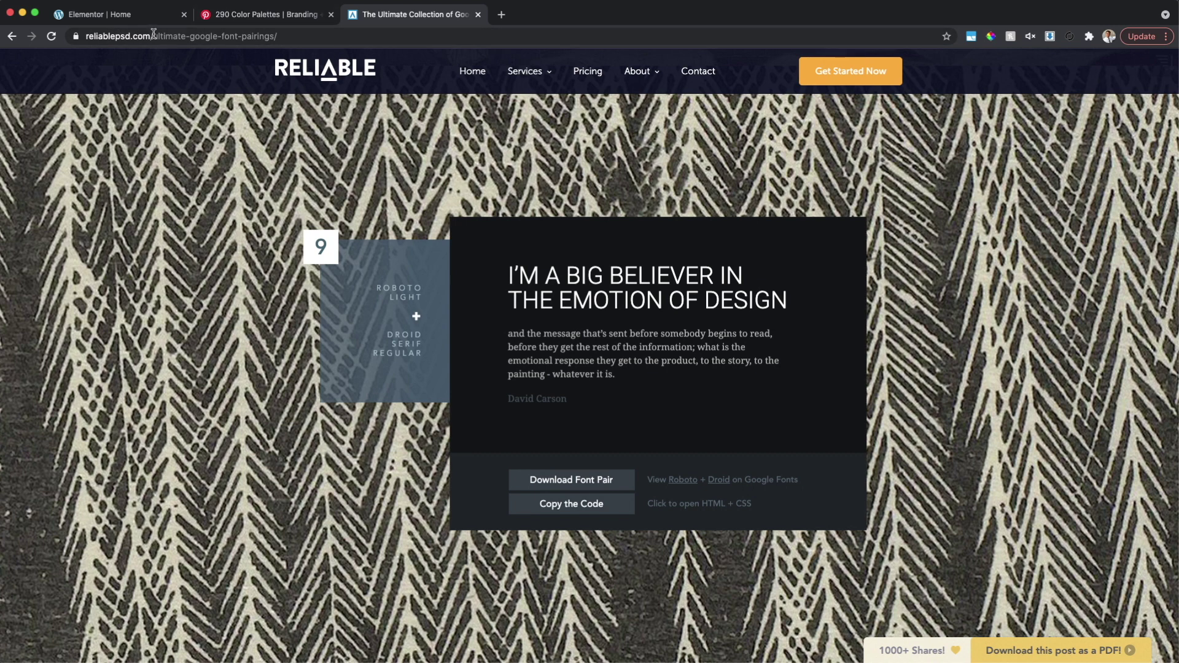
pyautogui.scroll(8, 592, 180)
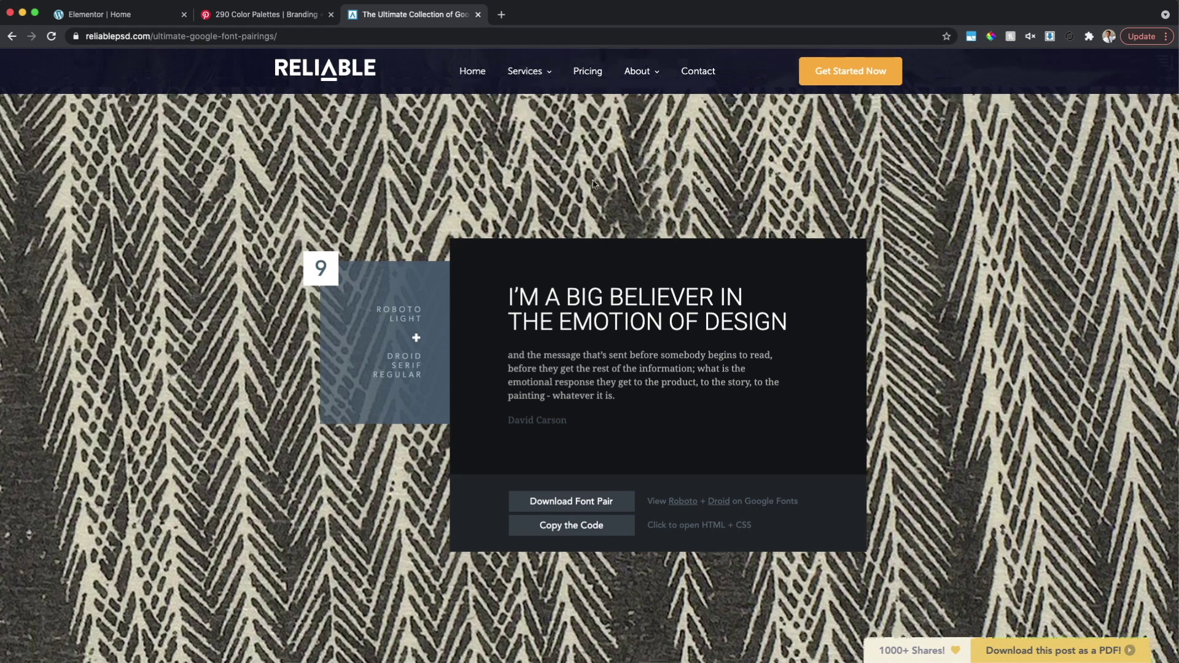
pyautogui.scroll(2, 593, 180)
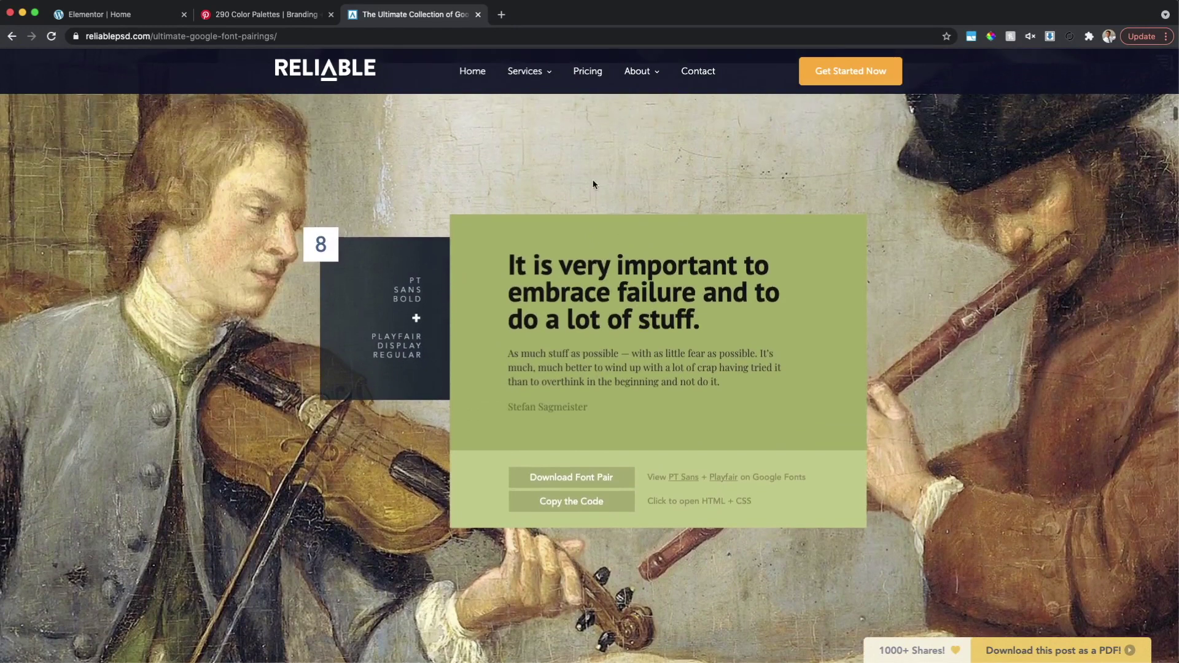
pyautogui.moveTo(408, 282); pyautogui.dragTo(422, 297)
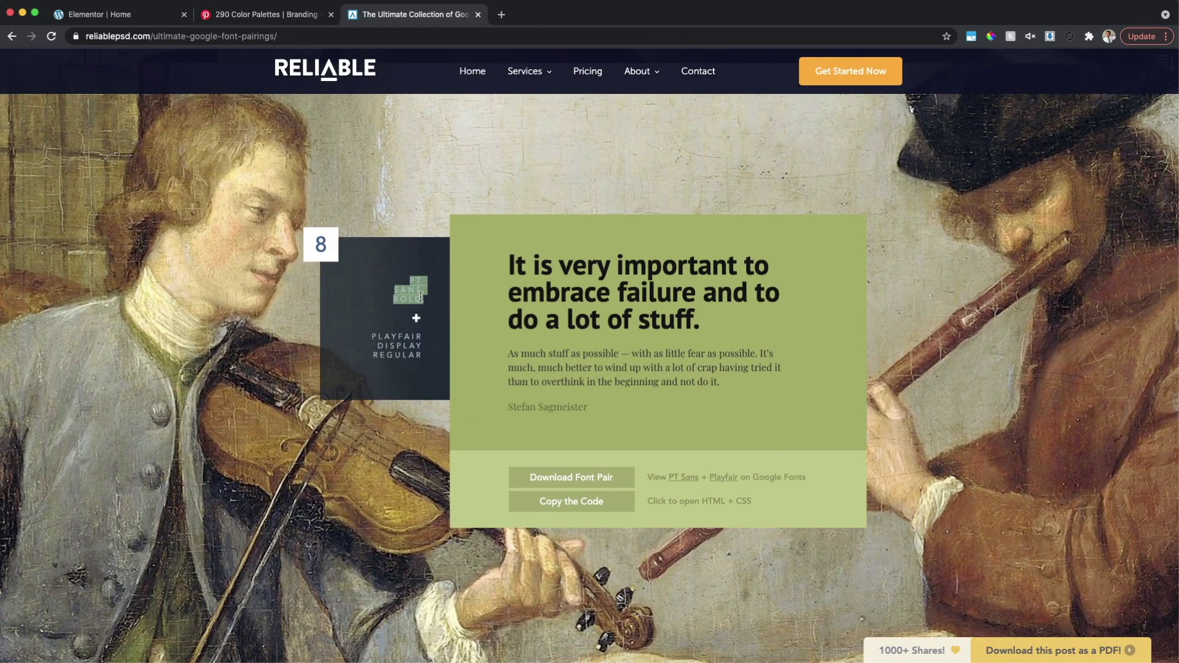
pyautogui.moveTo(374, 335); pyautogui.dragTo(430, 359)
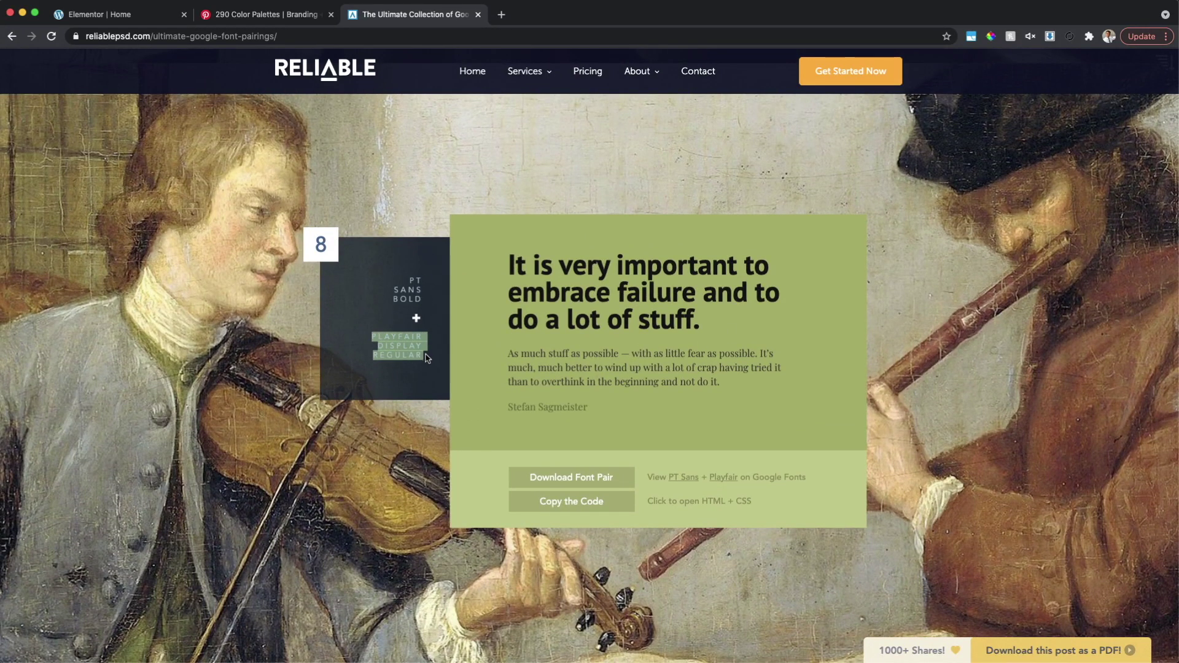
pyautogui.click(443, 353)
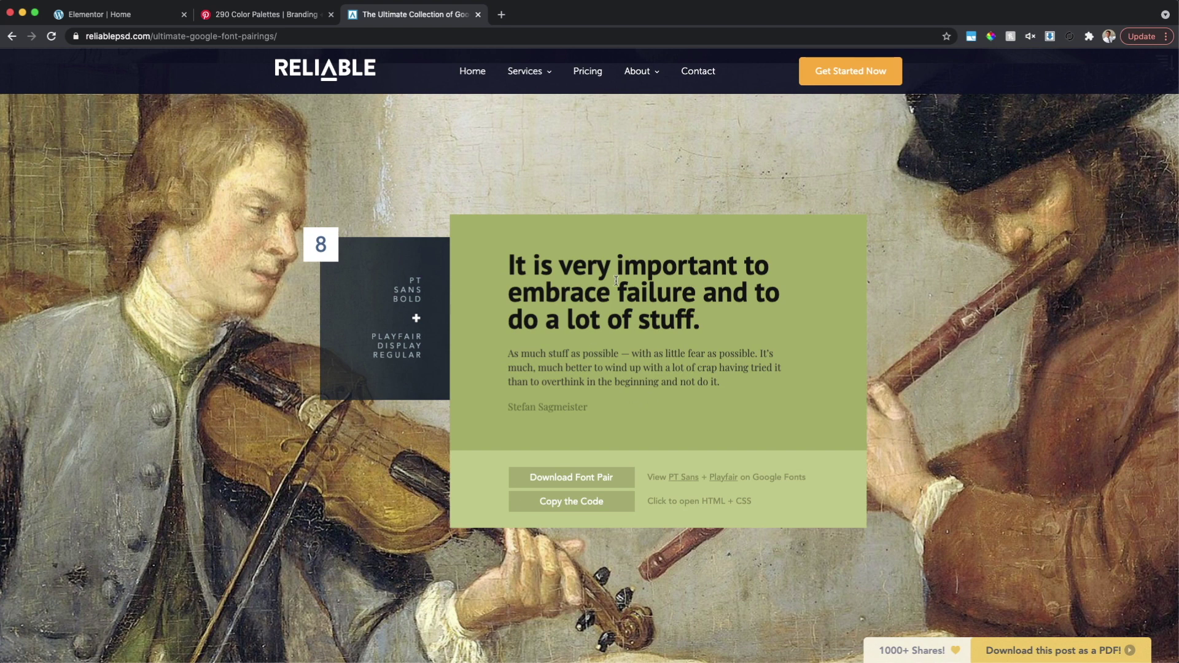
pyautogui.moveTo(509, 262); pyautogui.dragTo(700, 325)
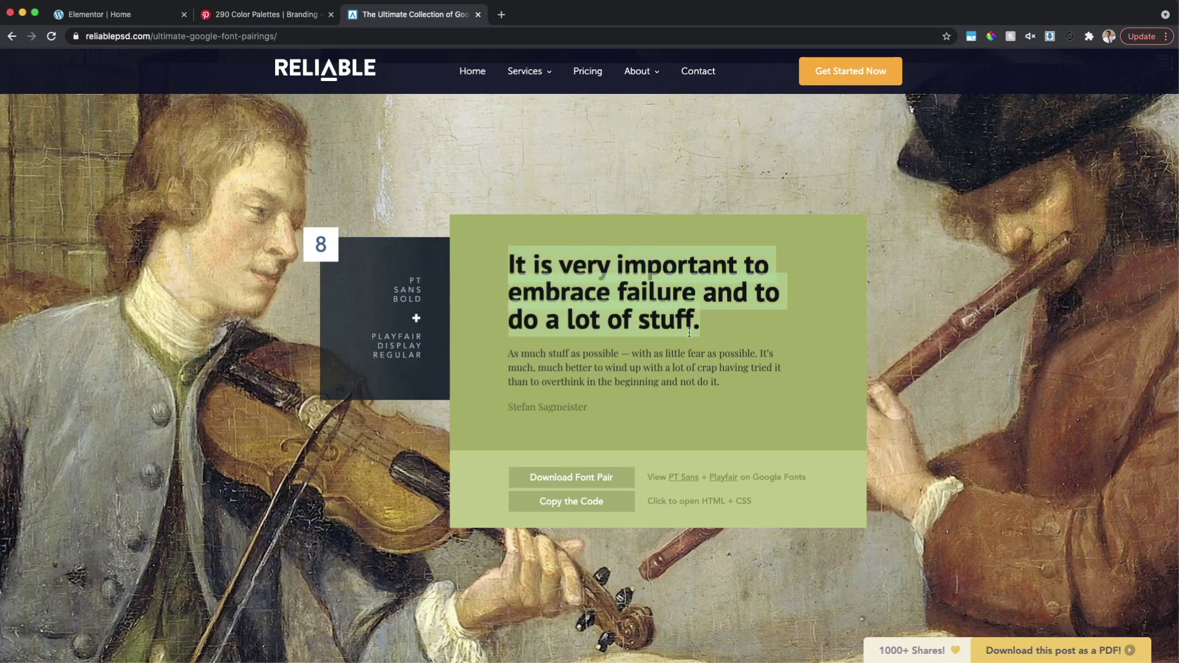
pyautogui.click(700, 325)
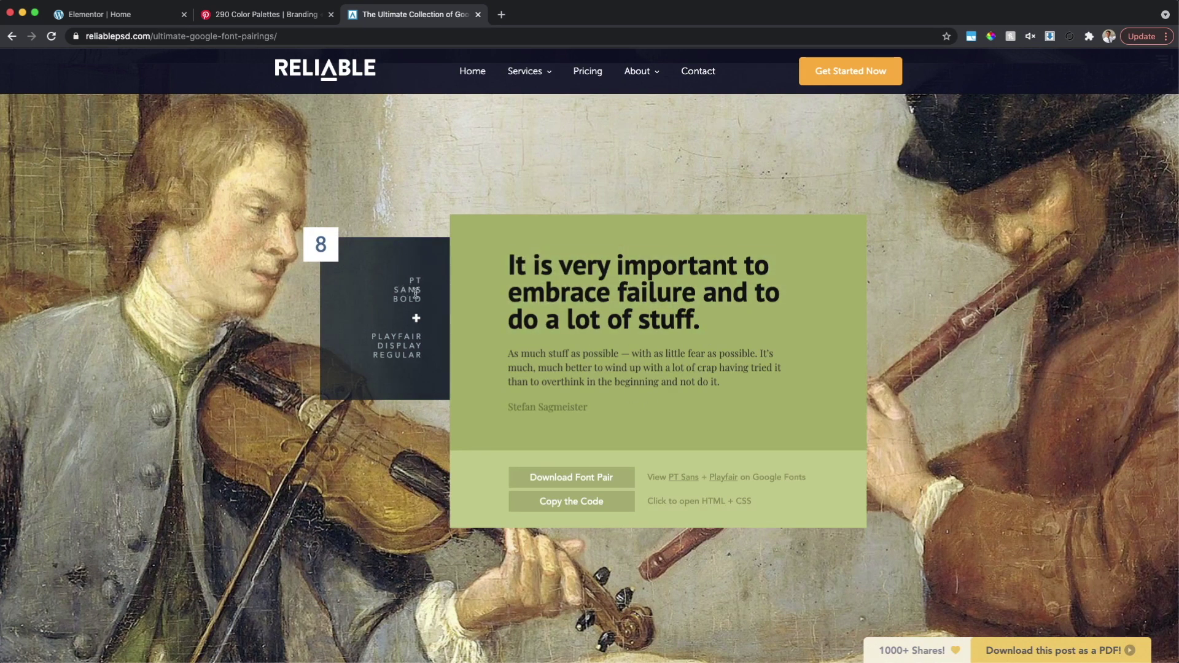
# - Compare the Google font pairings 8 to 13 in the article, returning to pairing 9, Roboto Light with Droid Serif Regular
pyautogui.moveTo(511, 354); pyautogui.dragTo(706, 382)
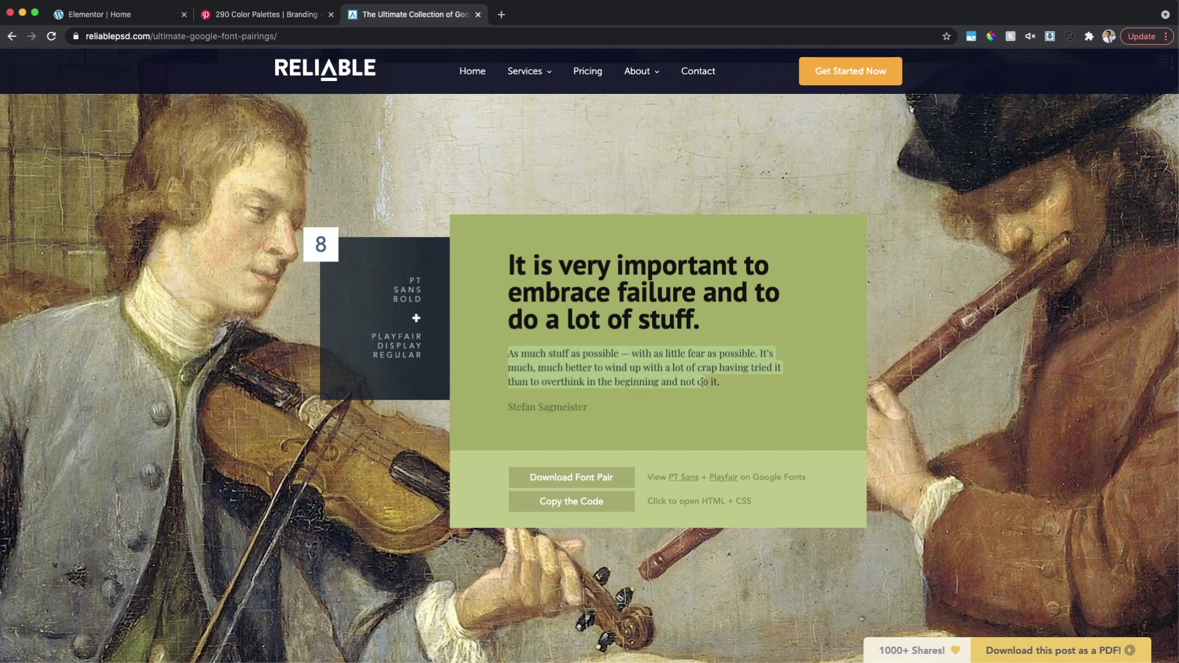
pyautogui.click(492, 347)
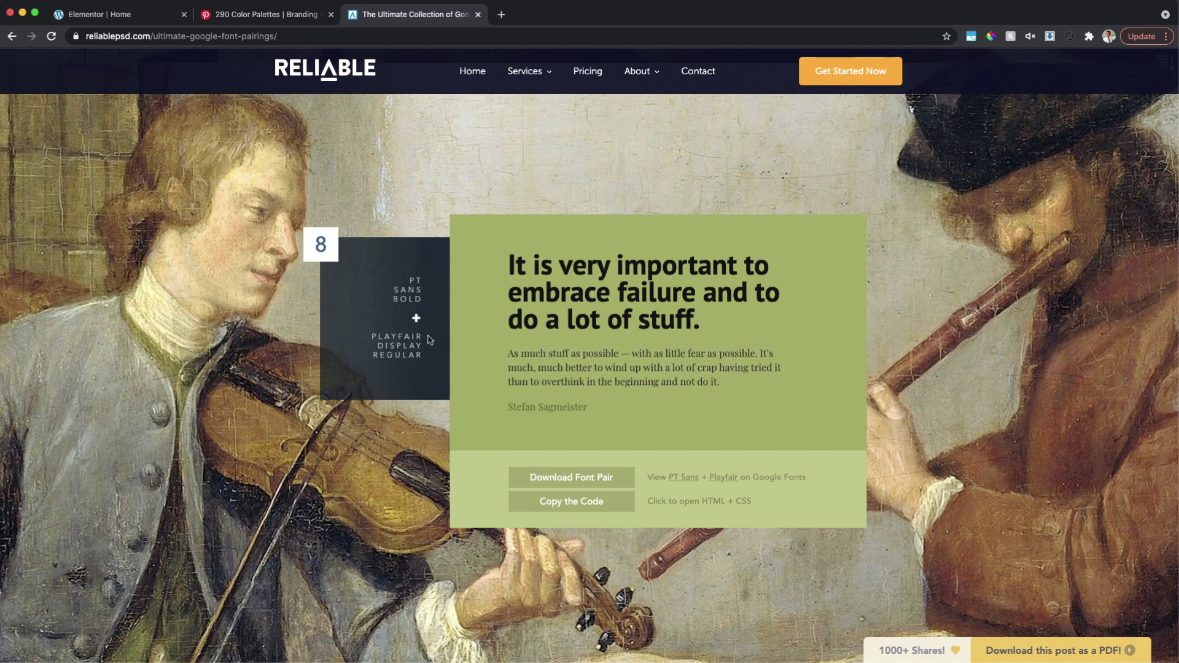
pyautogui.scroll(-1, 611, 323)
pyautogui.scroll(-10, 610, 321)
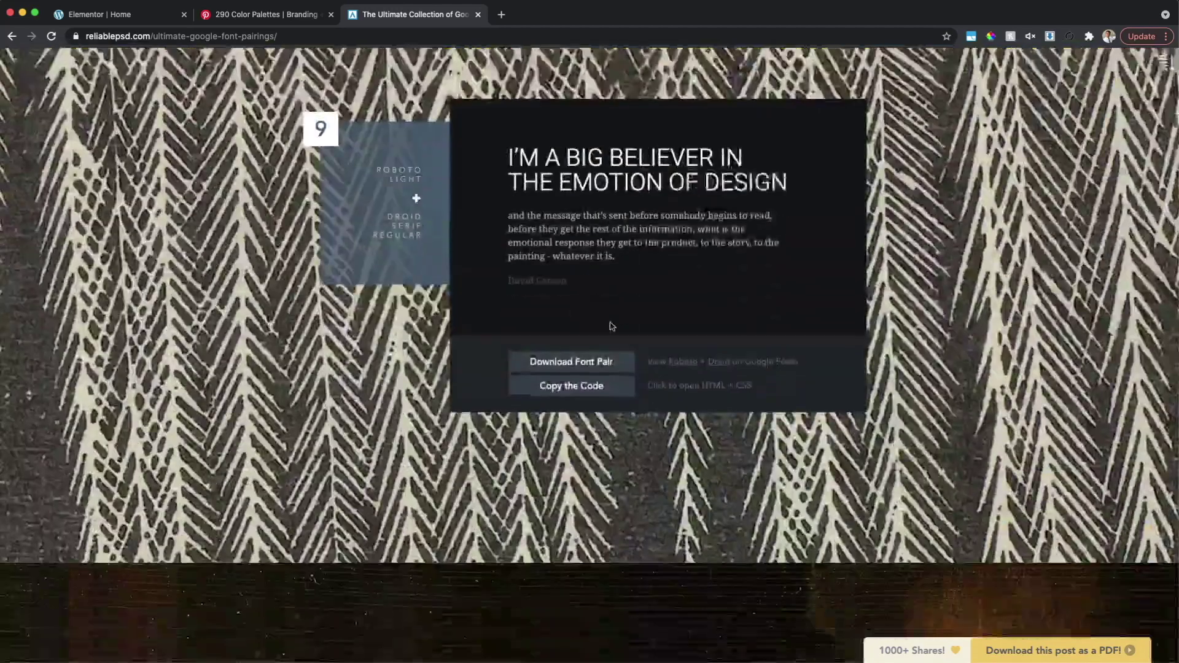
pyautogui.scroll(-10, 639, 262)
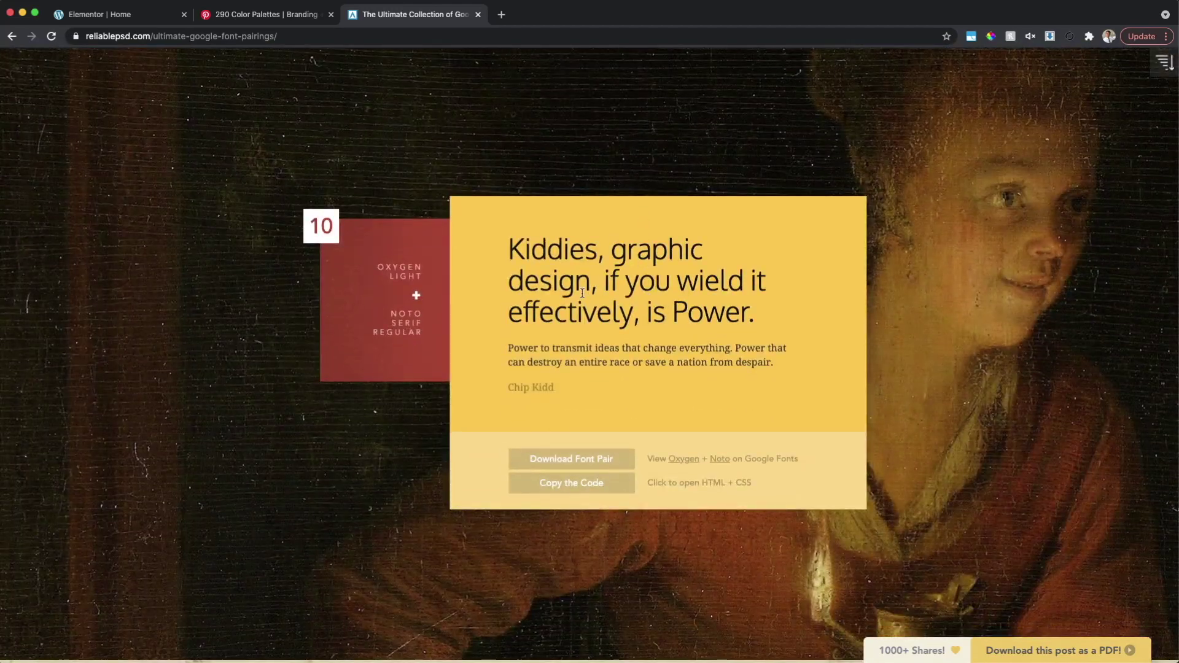
pyautogui.scroll(-10, 624, 316)
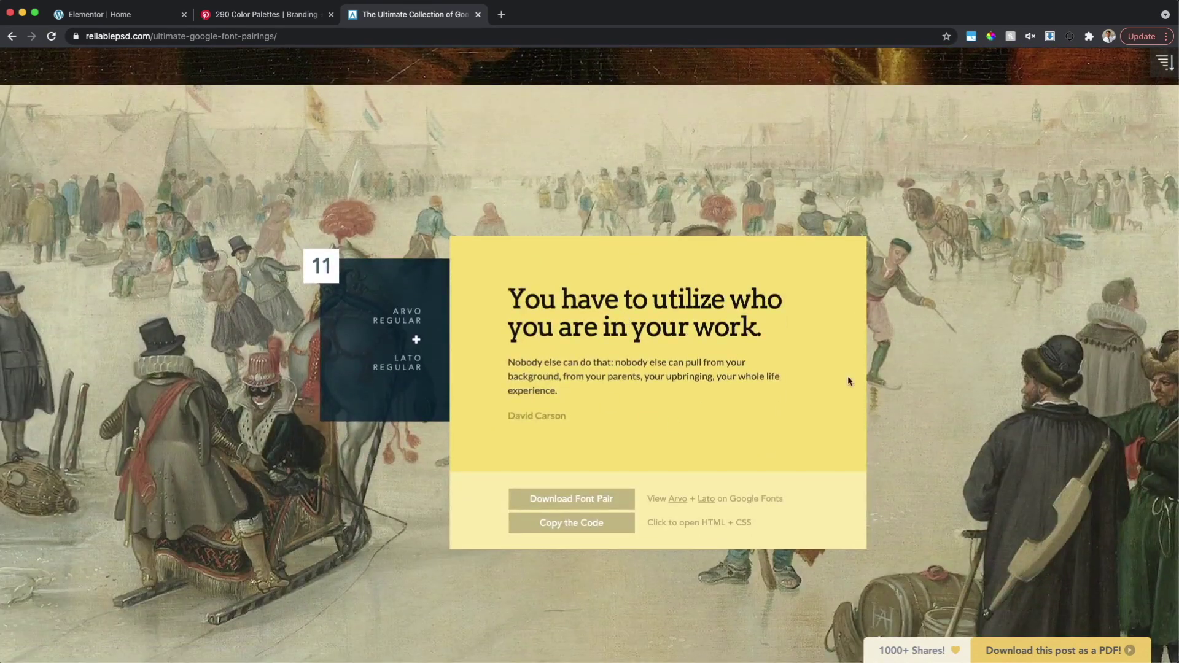
pyautogui.scroll(-10, 799, 239)
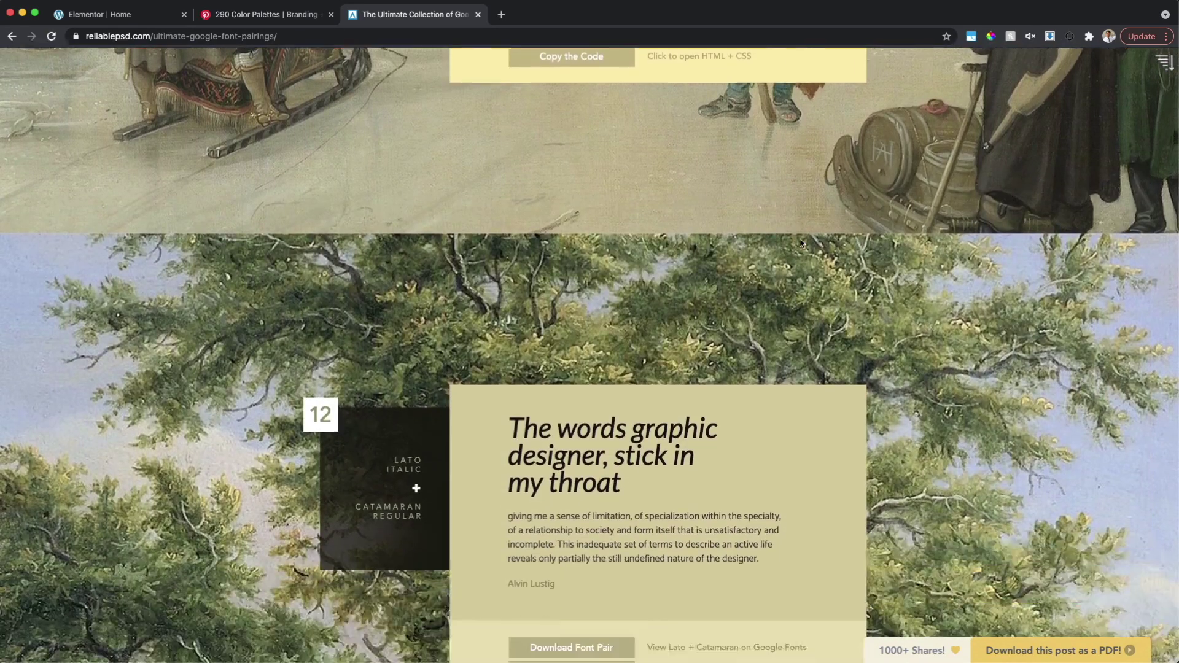
pyautogui.scroll(-10, 799, 239)
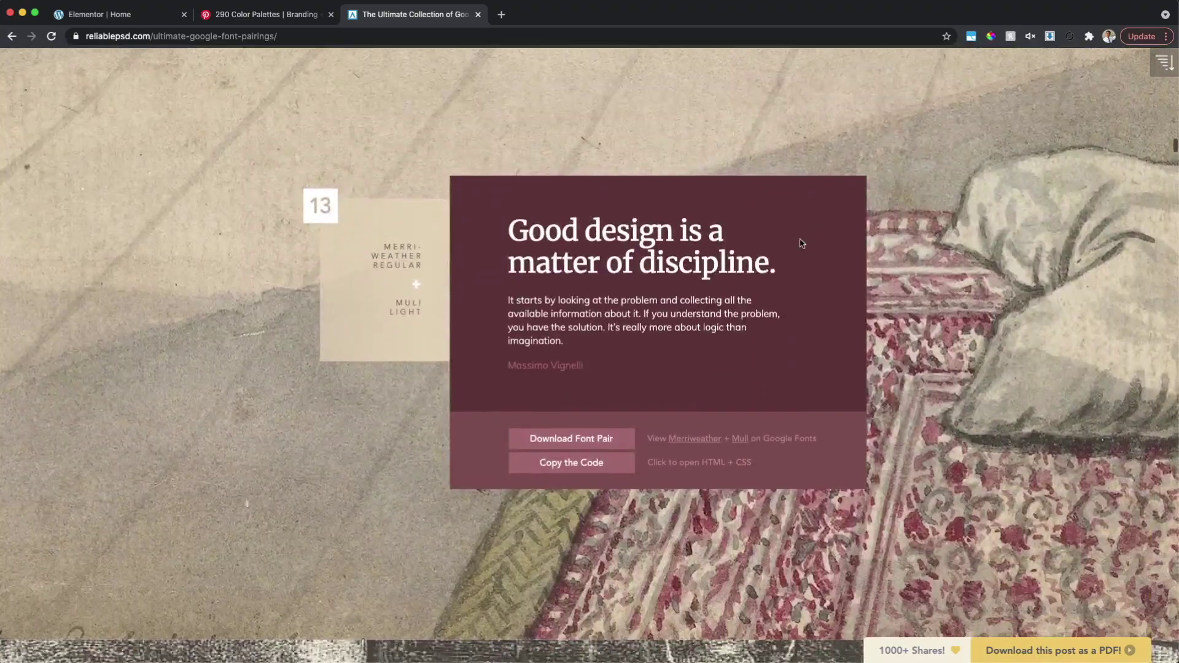
pyautogui.scroll(20, 695, 279)
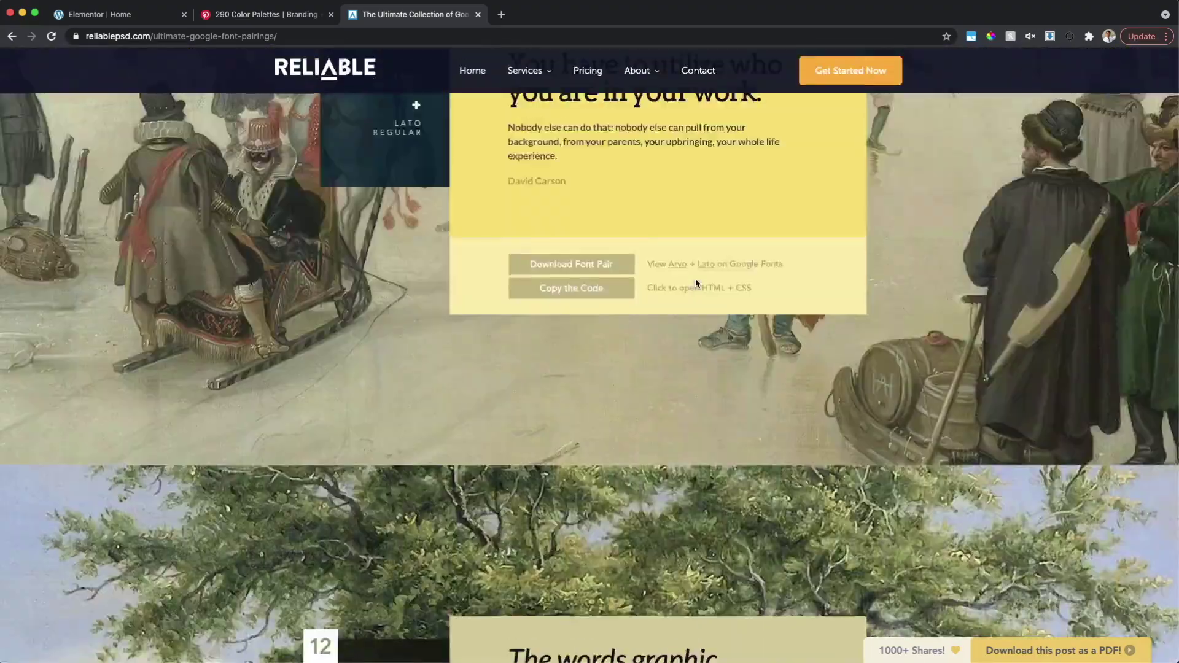
pyautogui.scroll(3, 697, 283)
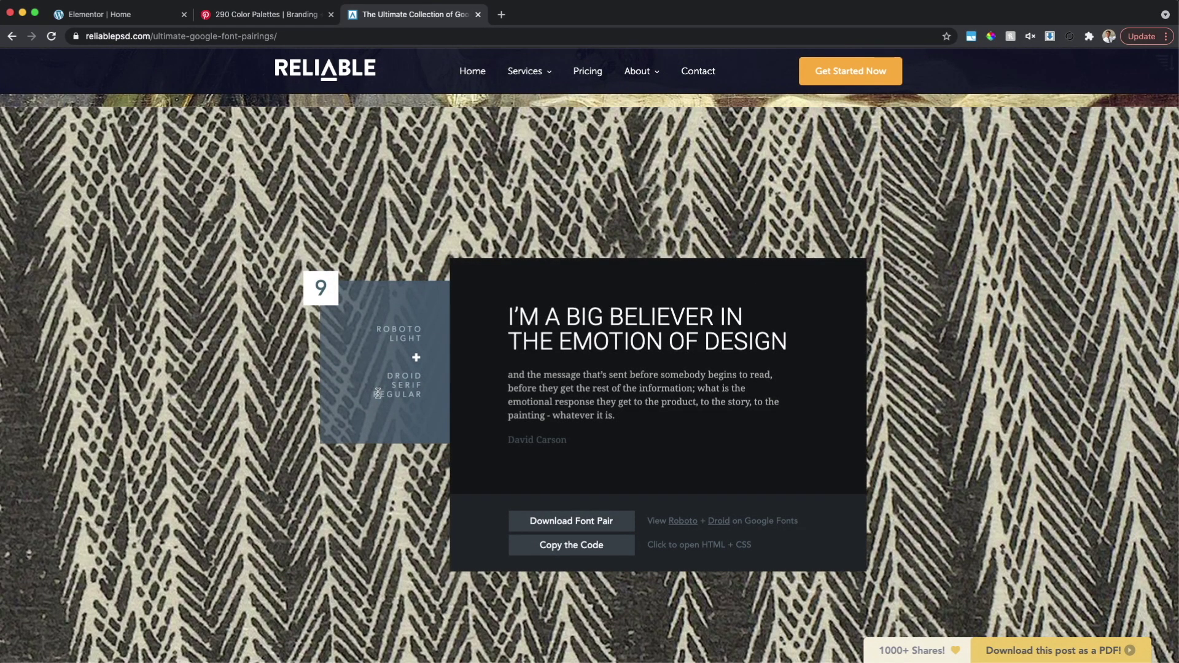
# - Switch back to Elementor, set the Primary global font's weight to 400 with the Roboto family, and save the site settings
pyautogui.press('super+1')
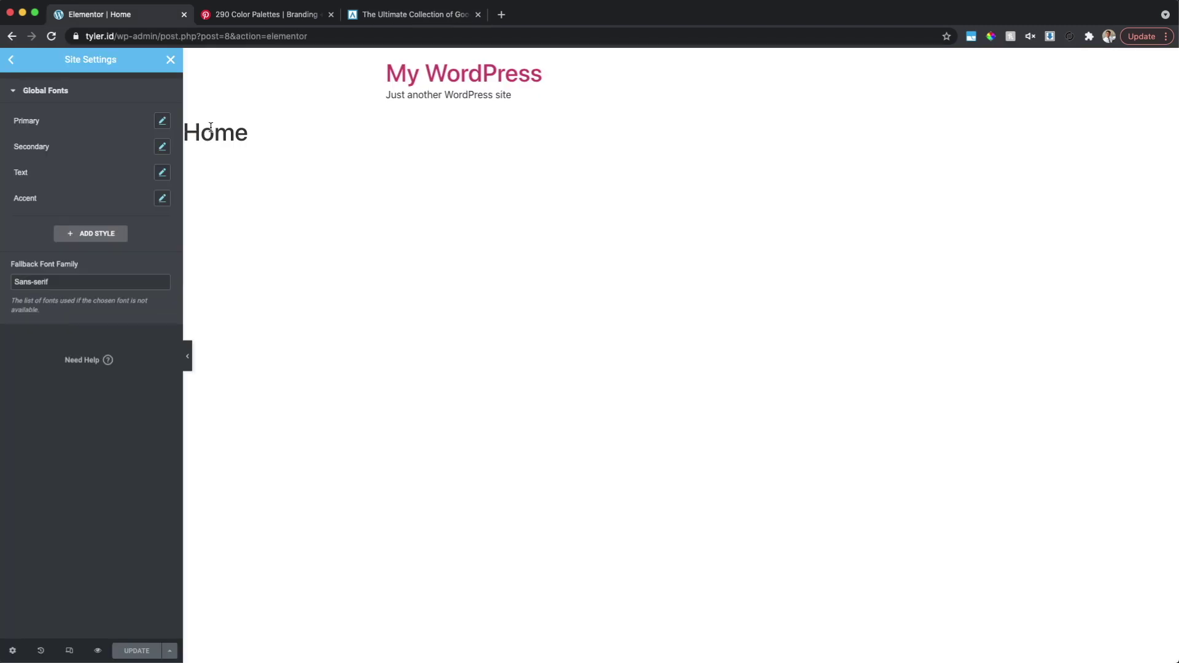
pyautogui.click(163, 121)
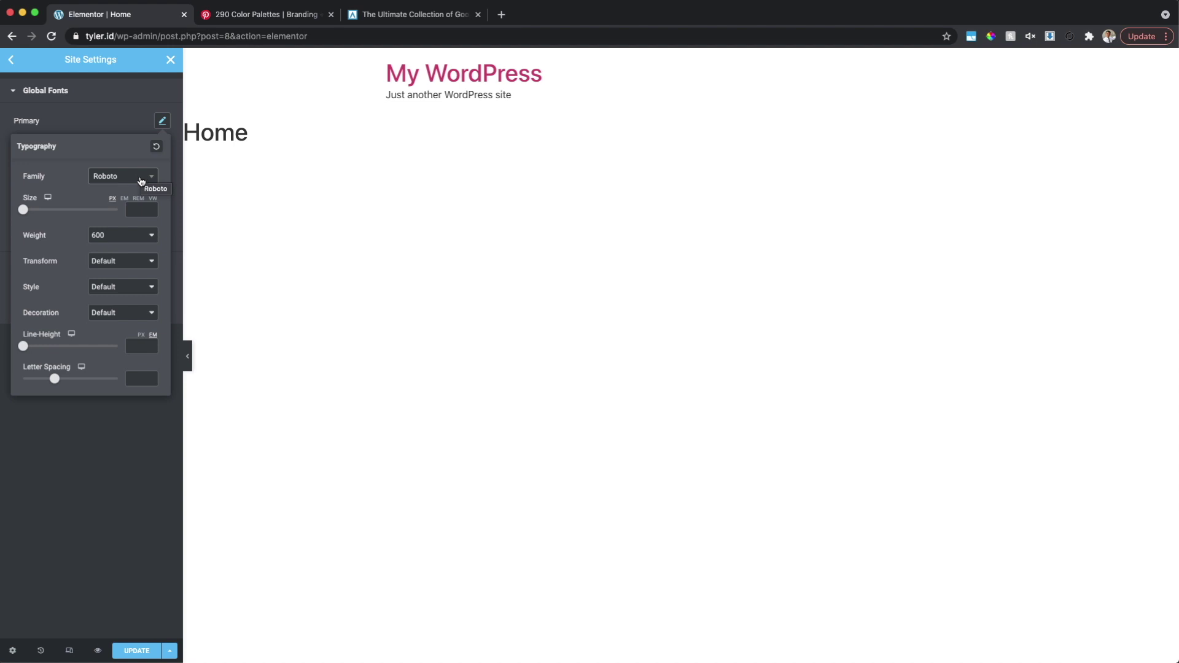
pyautogui.click(402, 14)
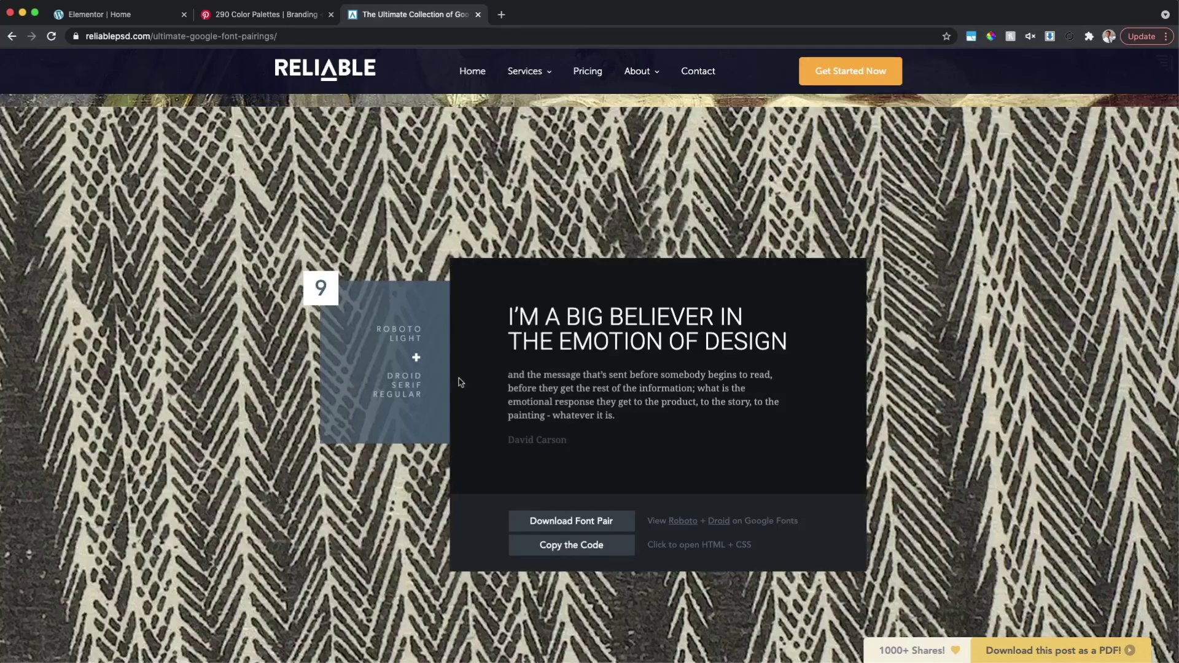
pyautogui.click(133, 16)
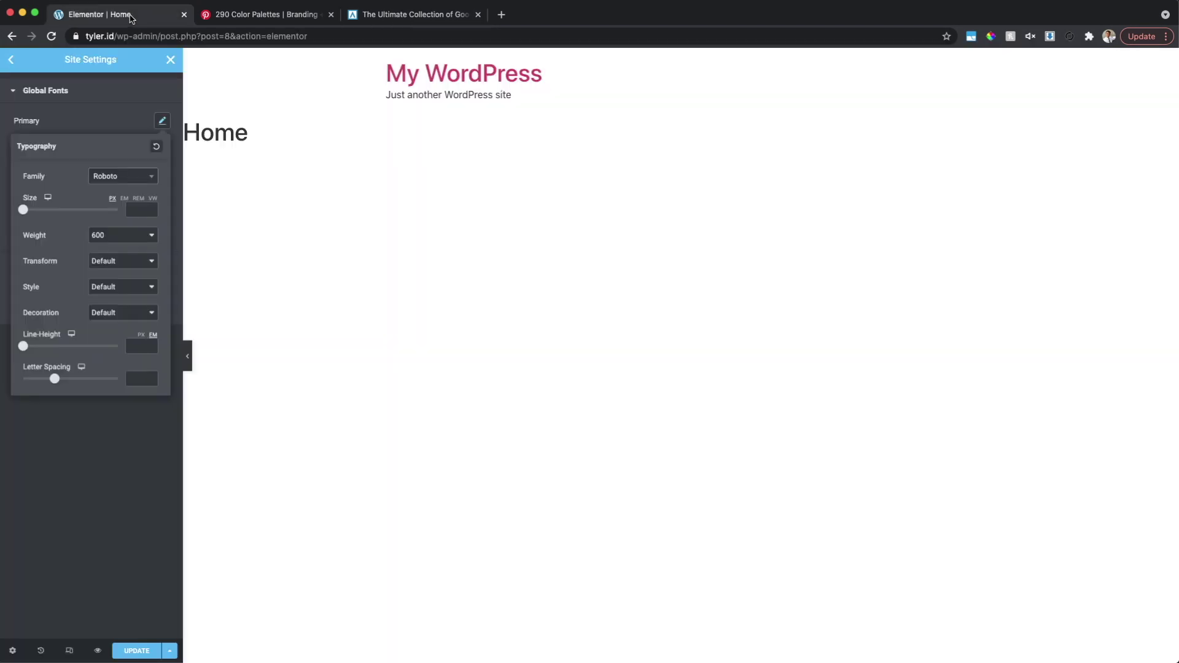
pyautogui.click(148, 238)
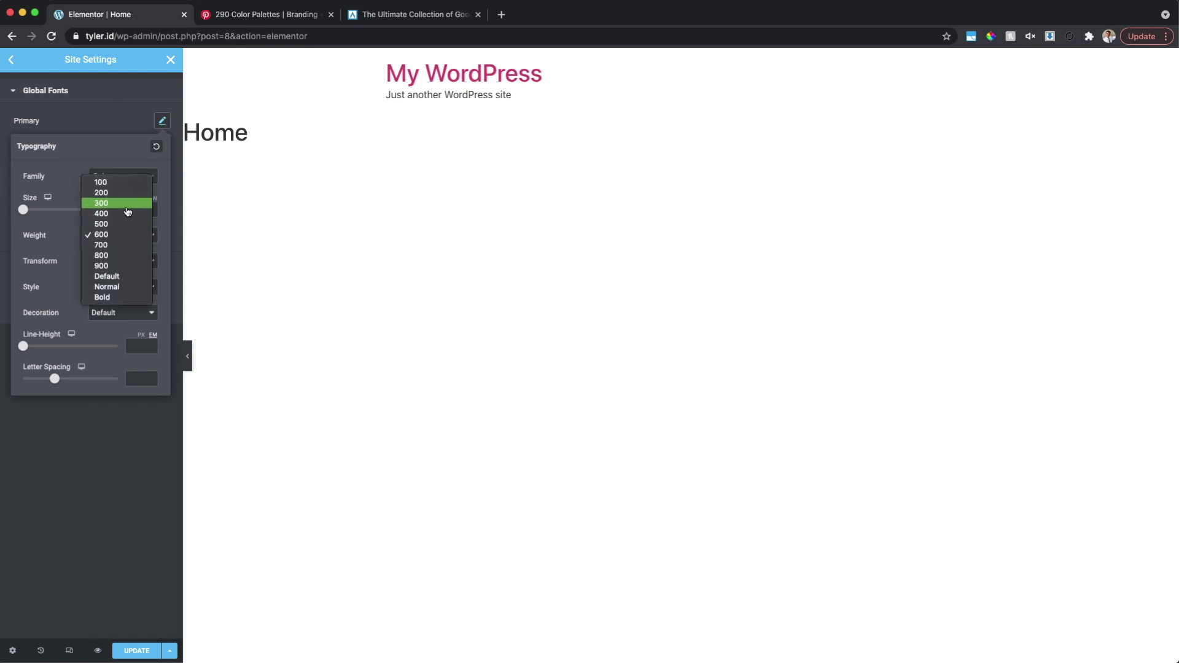
pyautogui.press('Escape')
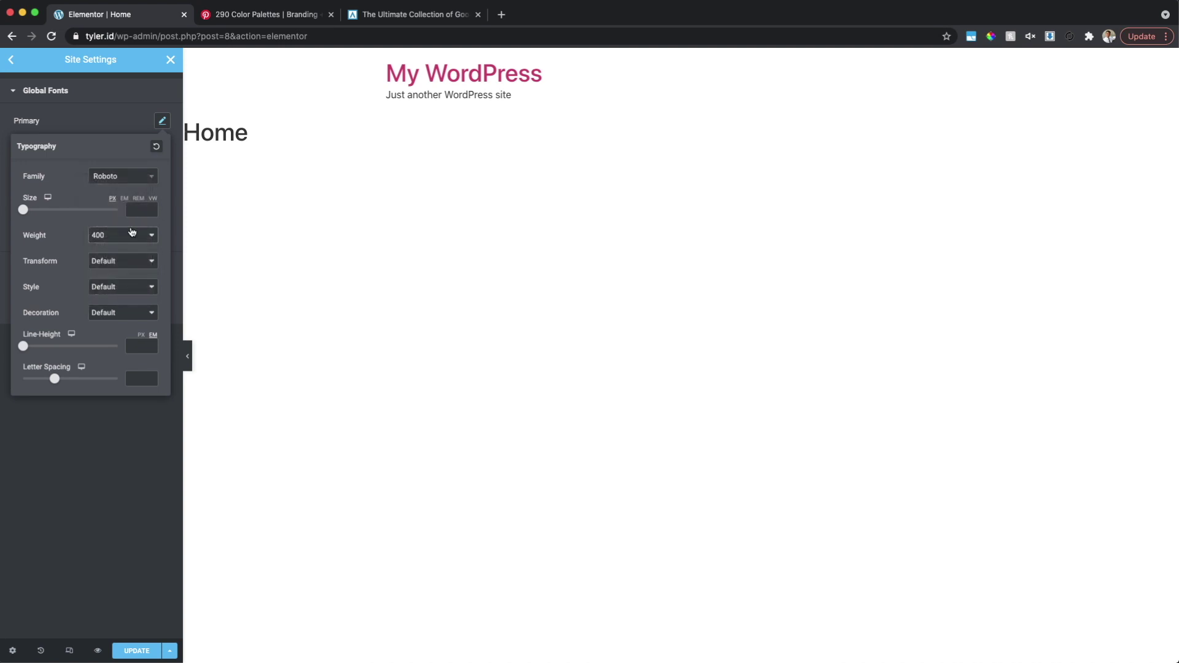
pyautogui.click(120, 519)
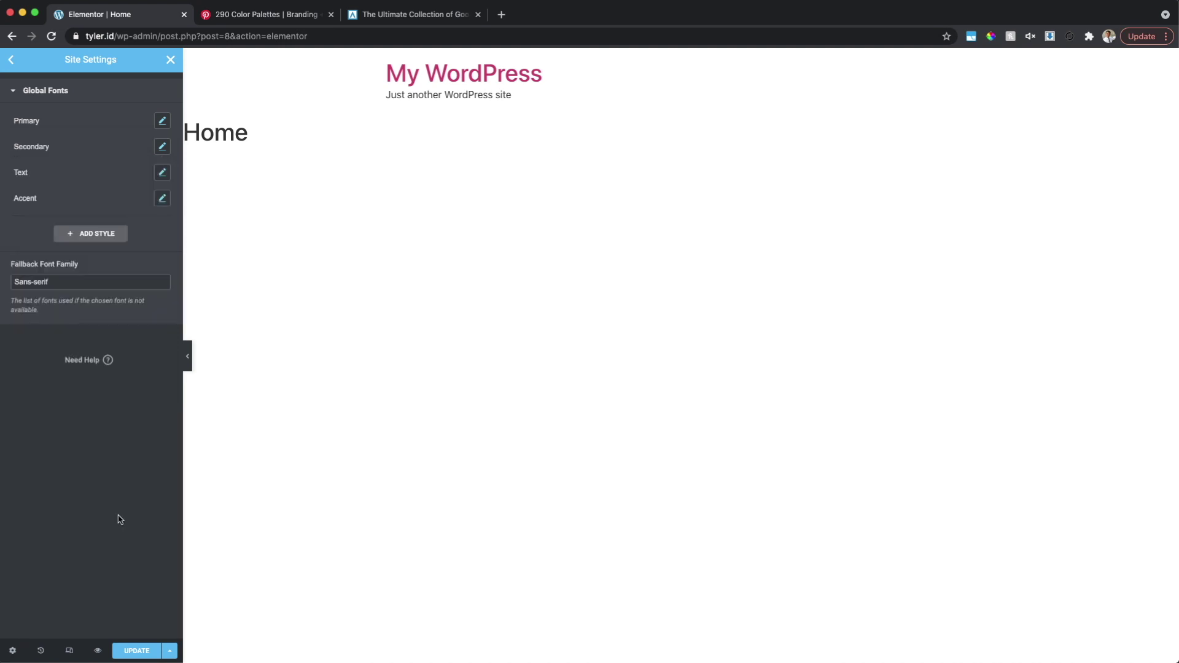
pyautogui.click(141, 656)
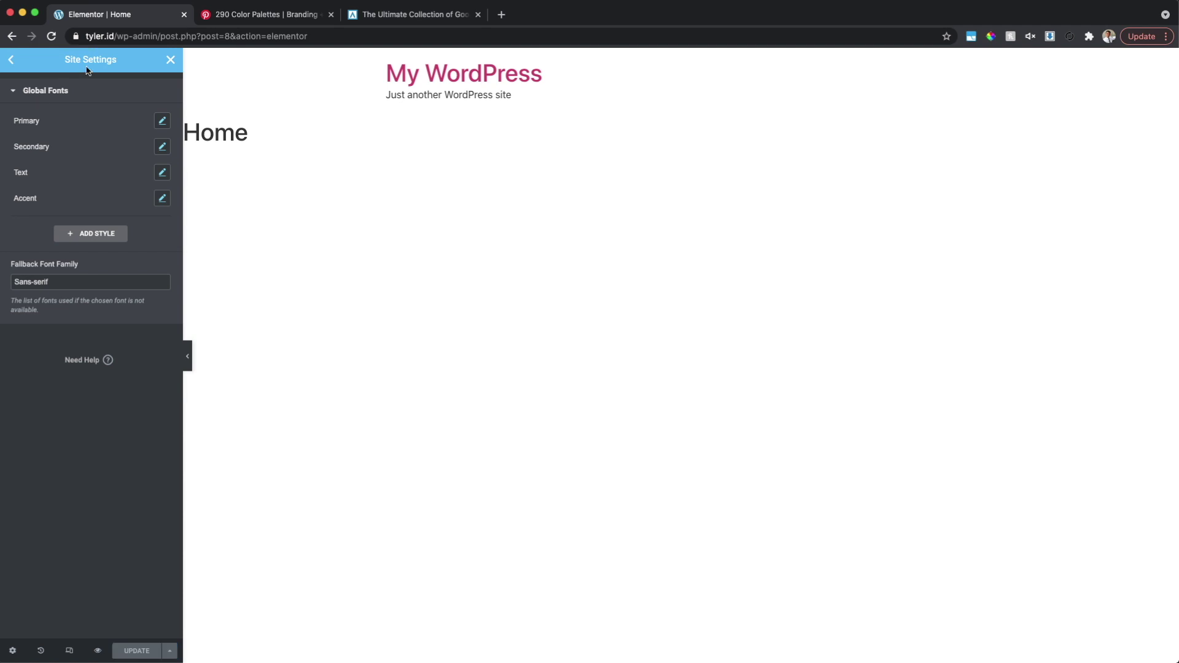
# - Add a Heading widget to the Home page and style it with the Primary global font and Primary global text color
pyautogui.click(170, 60)
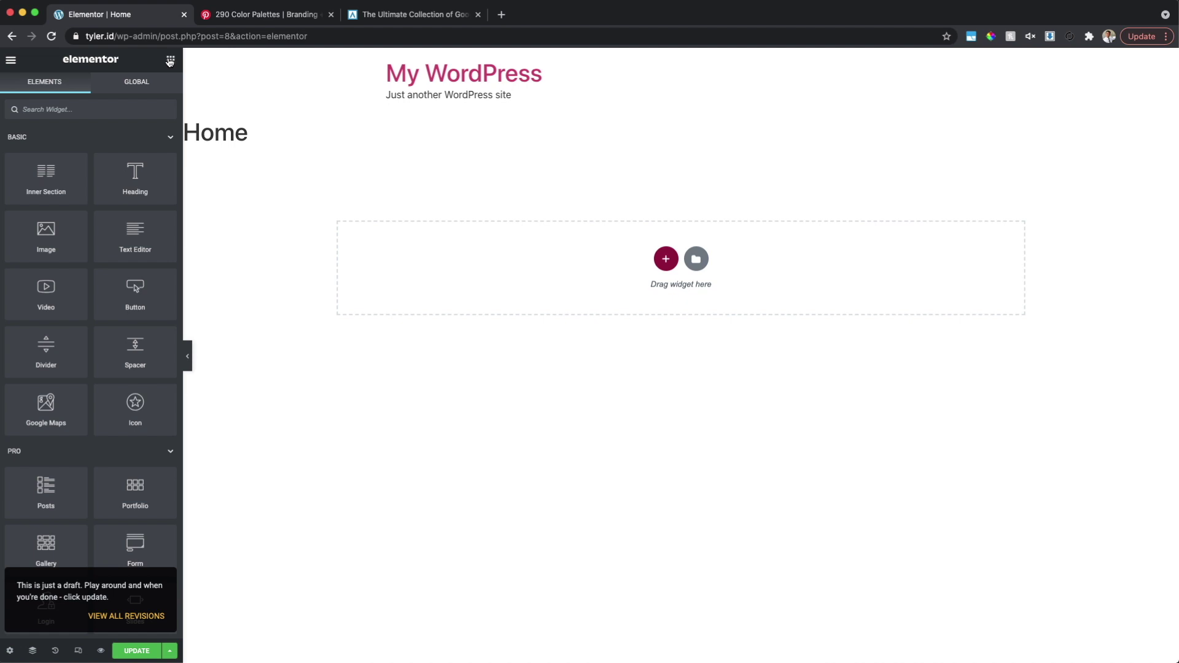
pyautogui.moveTo(140, 177); pyautogui.dragTo(427, 176)
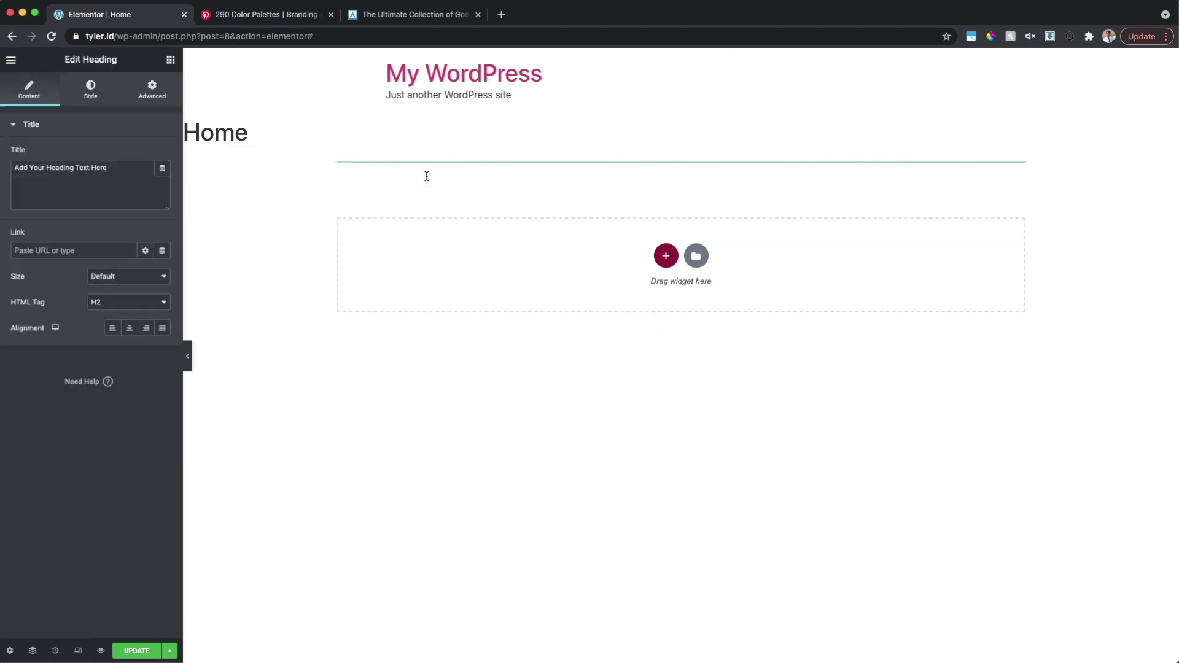
pyautogui.click(94, 92)
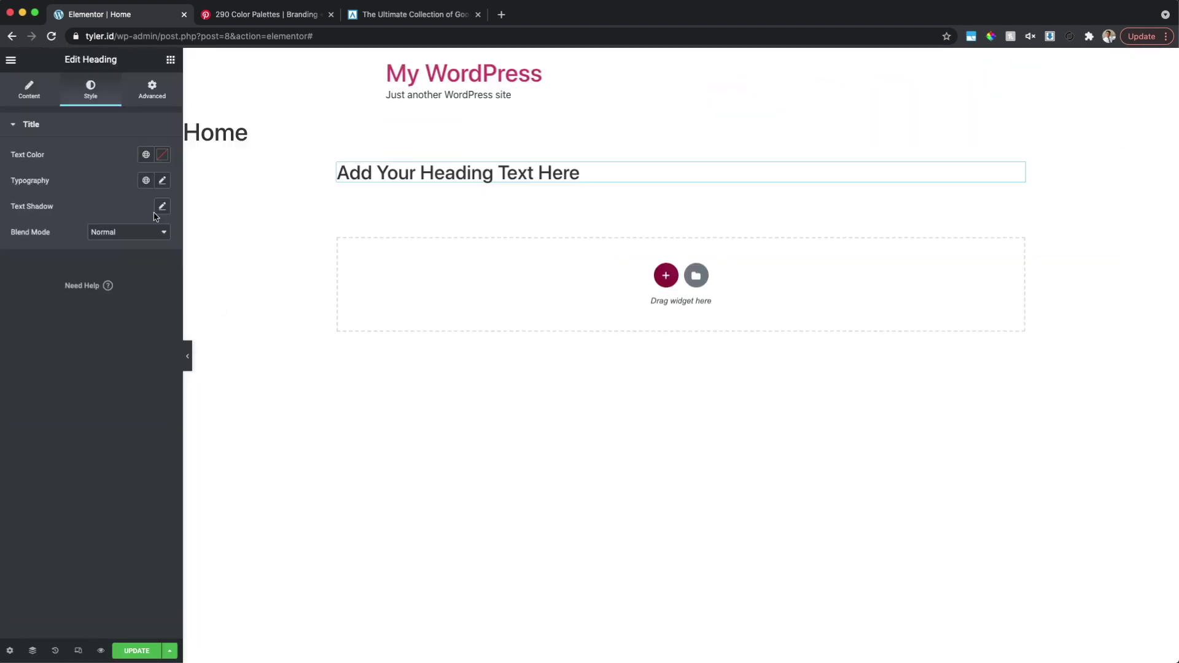
pyautogui.click(145, 180)
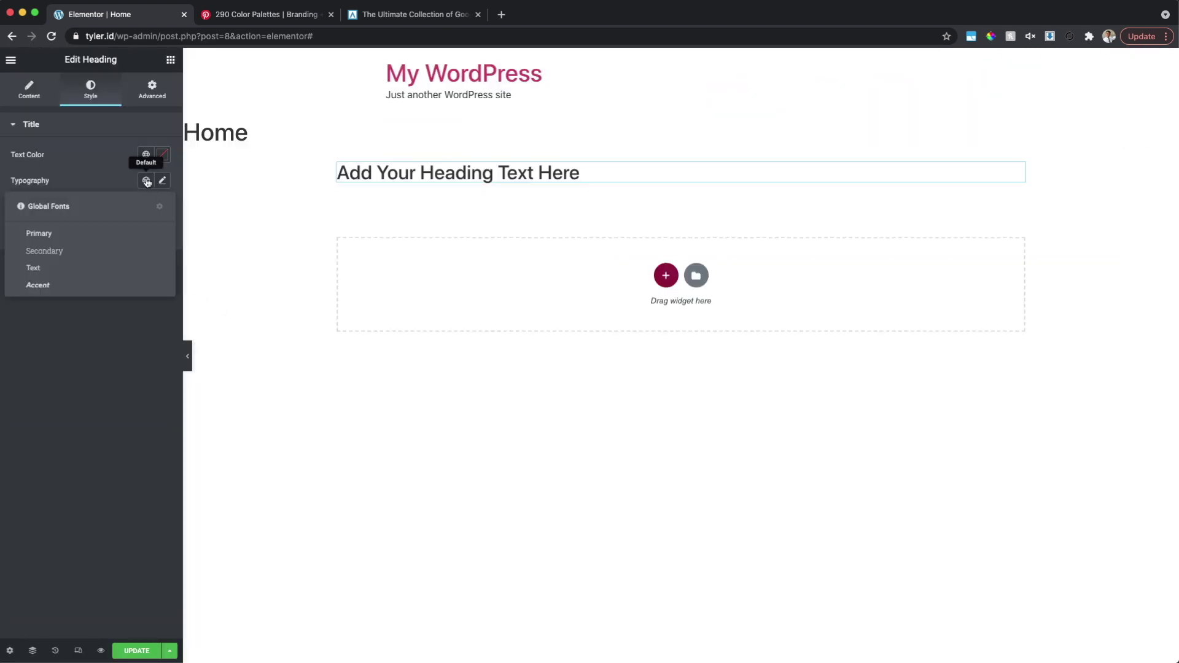
pyautogui.click(52, 237)
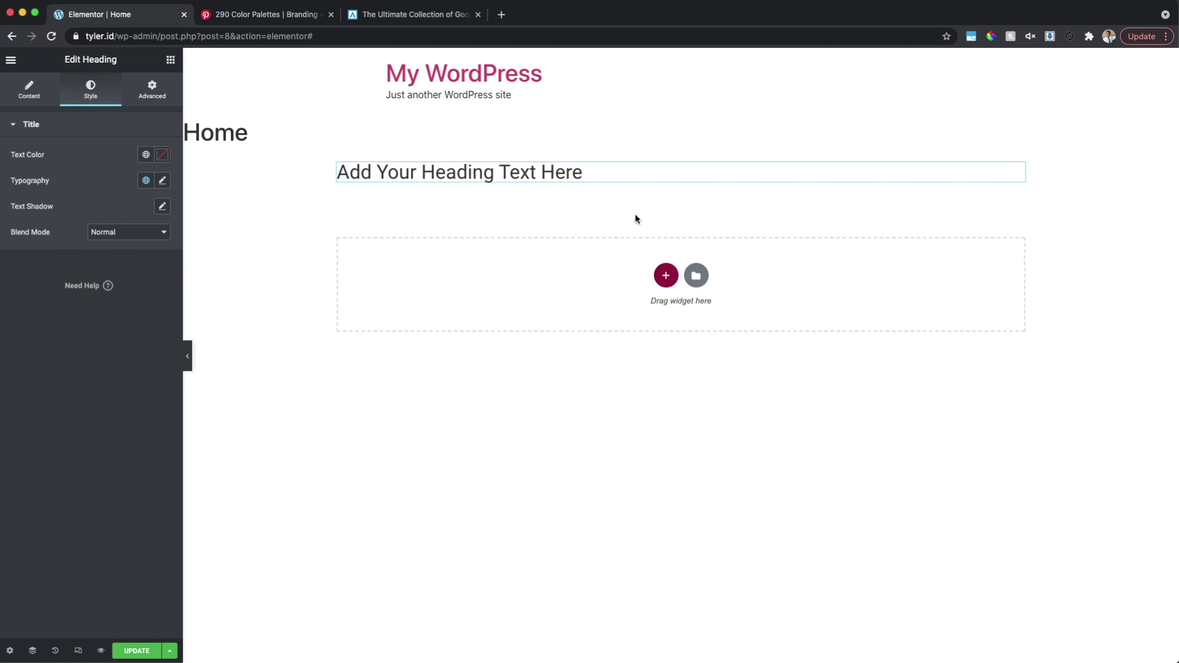
pyautogui.click(146, 156)
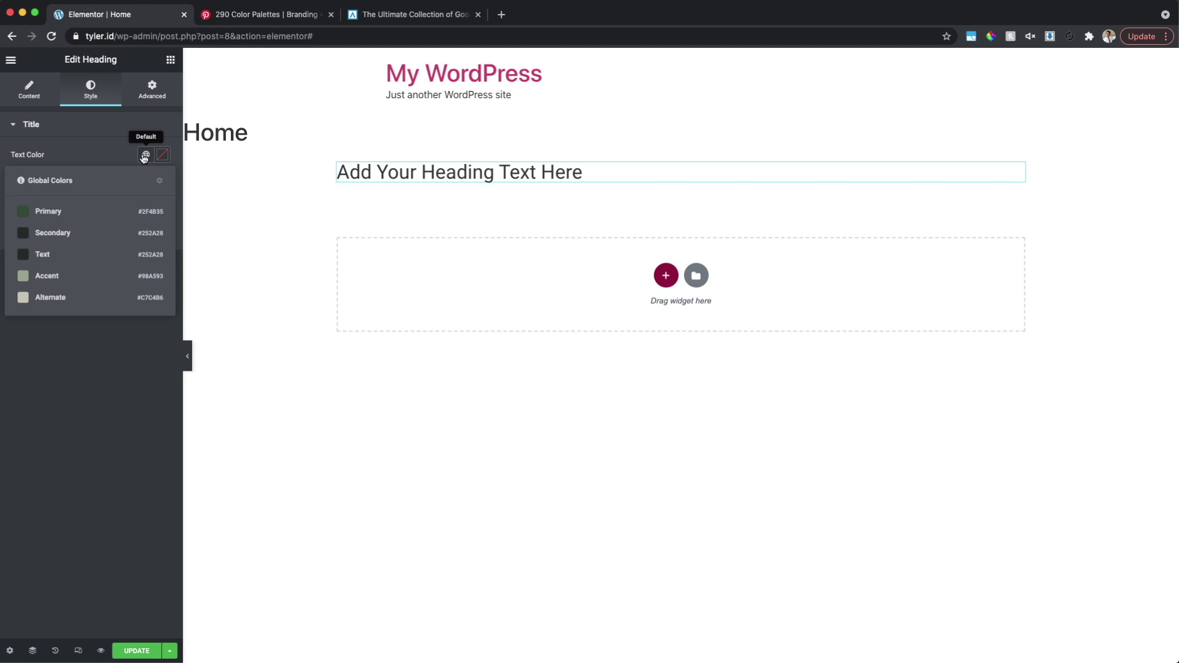
pyautogui.click(64, 212)
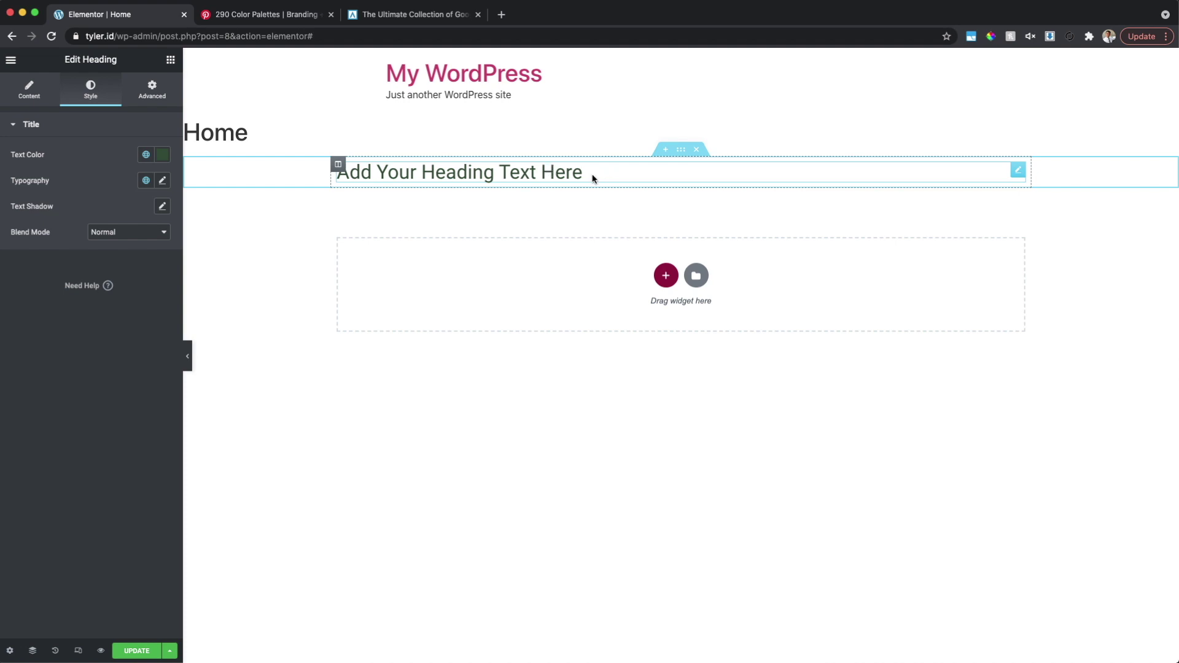
# - In the Site Identity settings, set the site name to Tyler.id and the site description to "Quick Links, Best Resources"
pyautogui.click(15, 62)
pyautogui.click(13, 61)
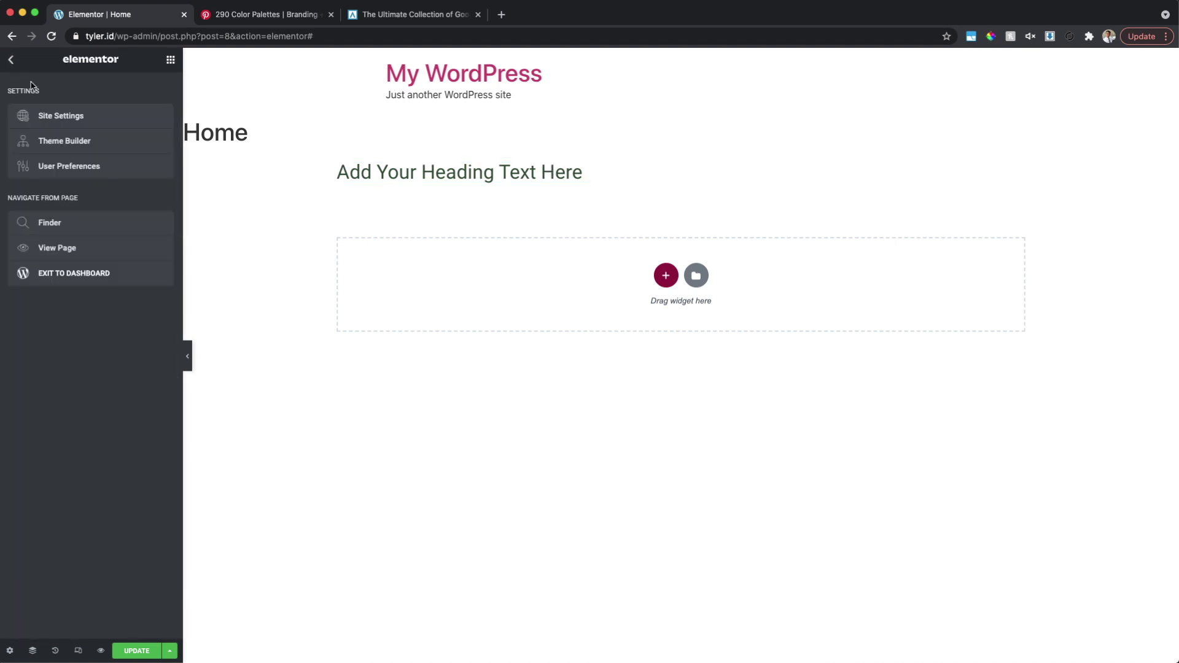
pyautogui.click(59, 116)
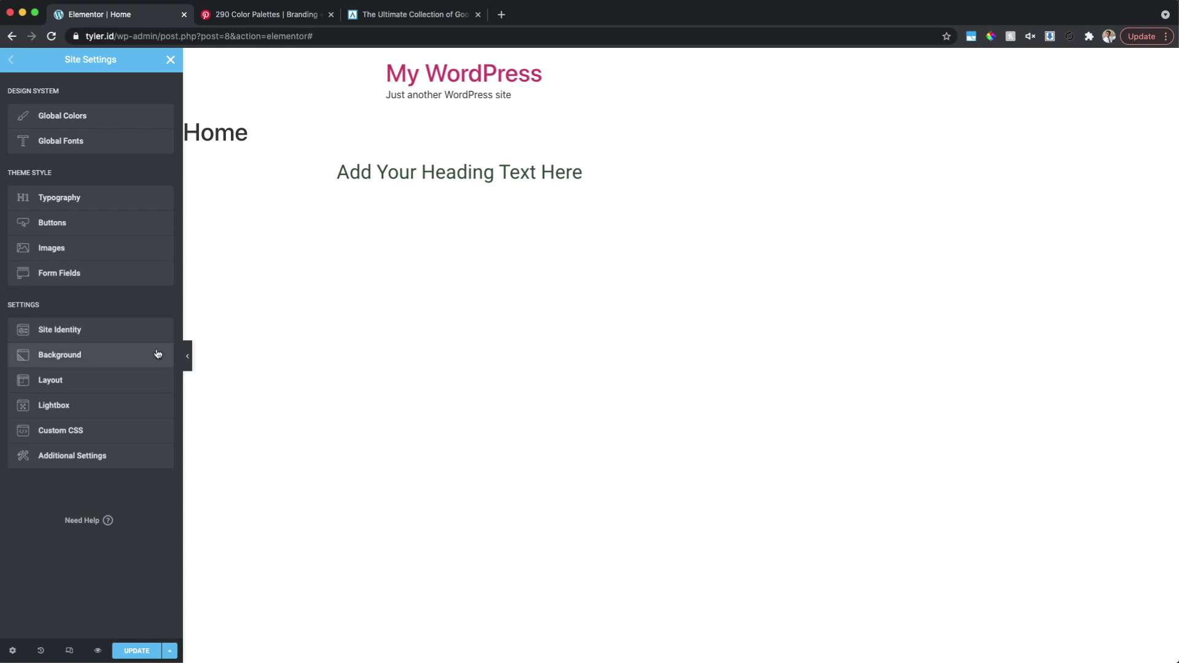
pyautogui.click(86, 330)
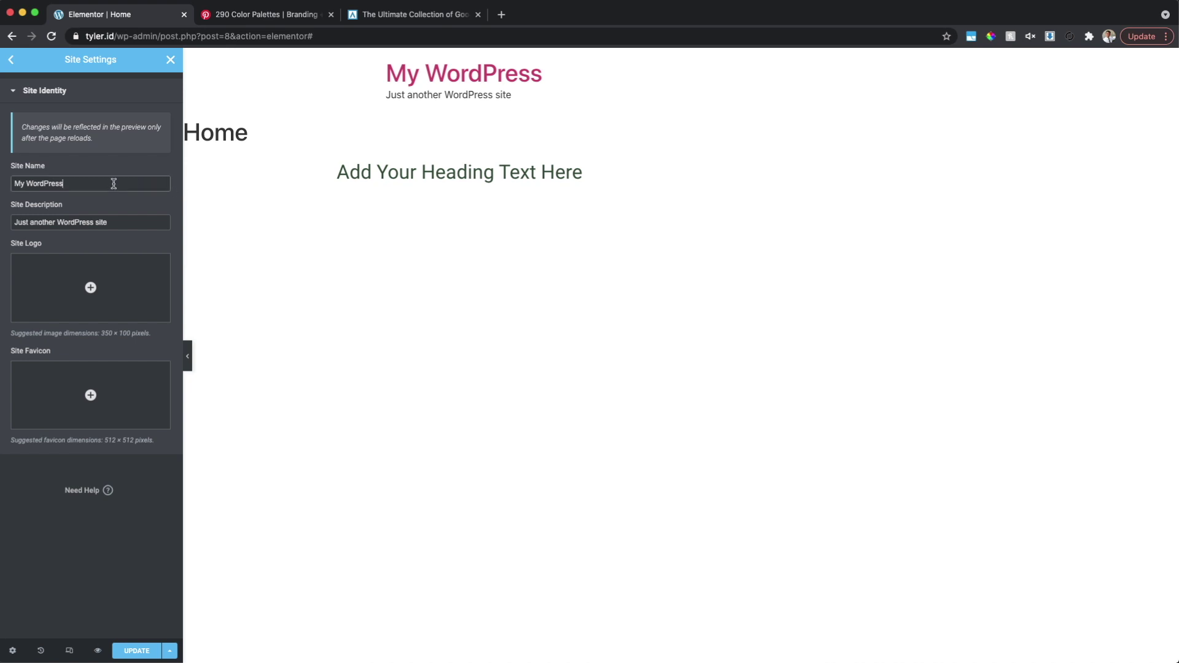
pyautogui.moveTo(114, 184); pyautogui.dragTo(1, 180)
pyautogui.write('T')
pyautogui.tripleClick(135, 219)
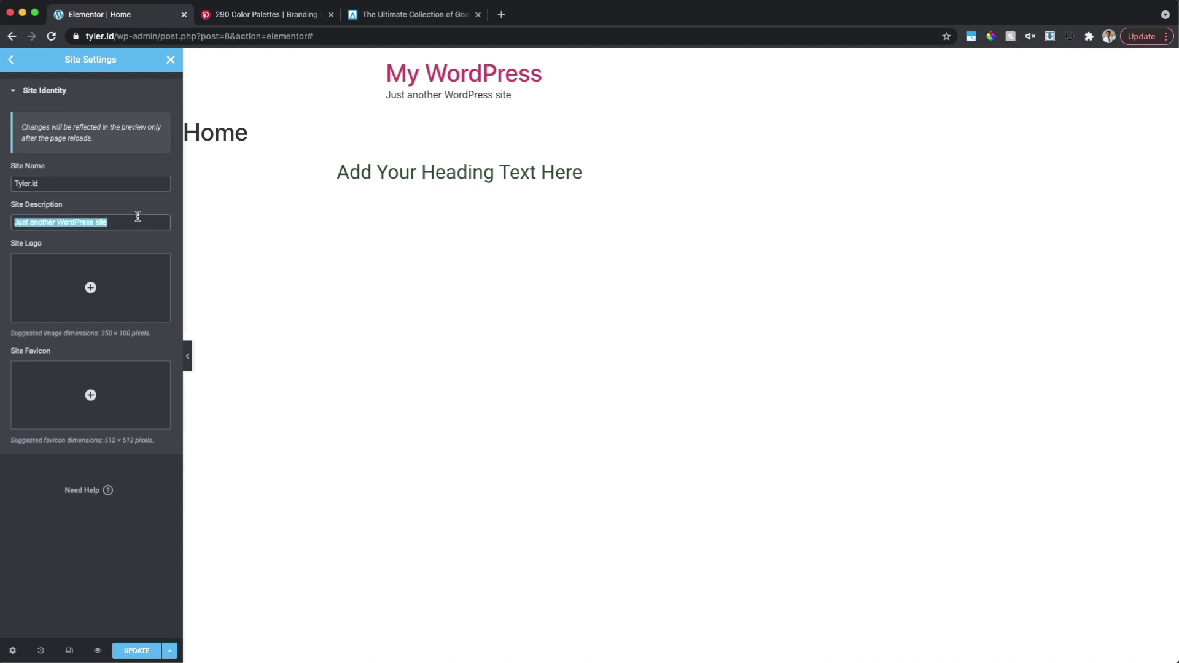
pyautogui.write('Quick Links, Best Resources')
# - Use the green chain-link image as both the site logo and the site favicon, and save the site settings
pyautogui.moveTo(90, 288)
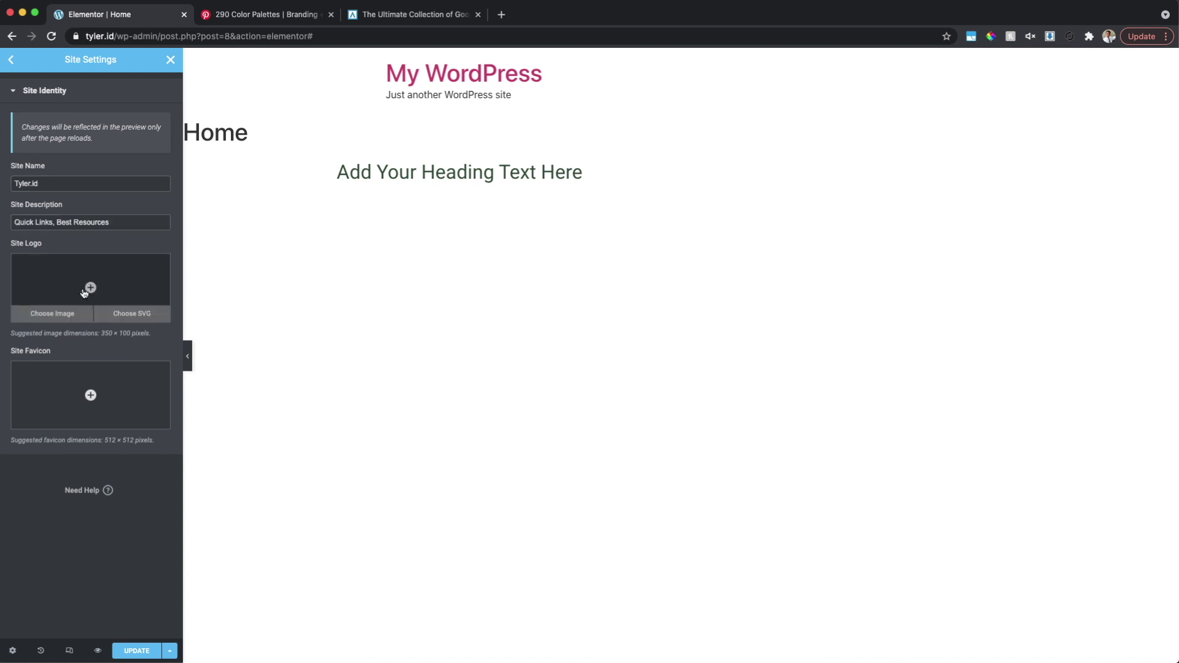
pyautogui.click(54, 316)
pyautogui.moveTo(86, 388)
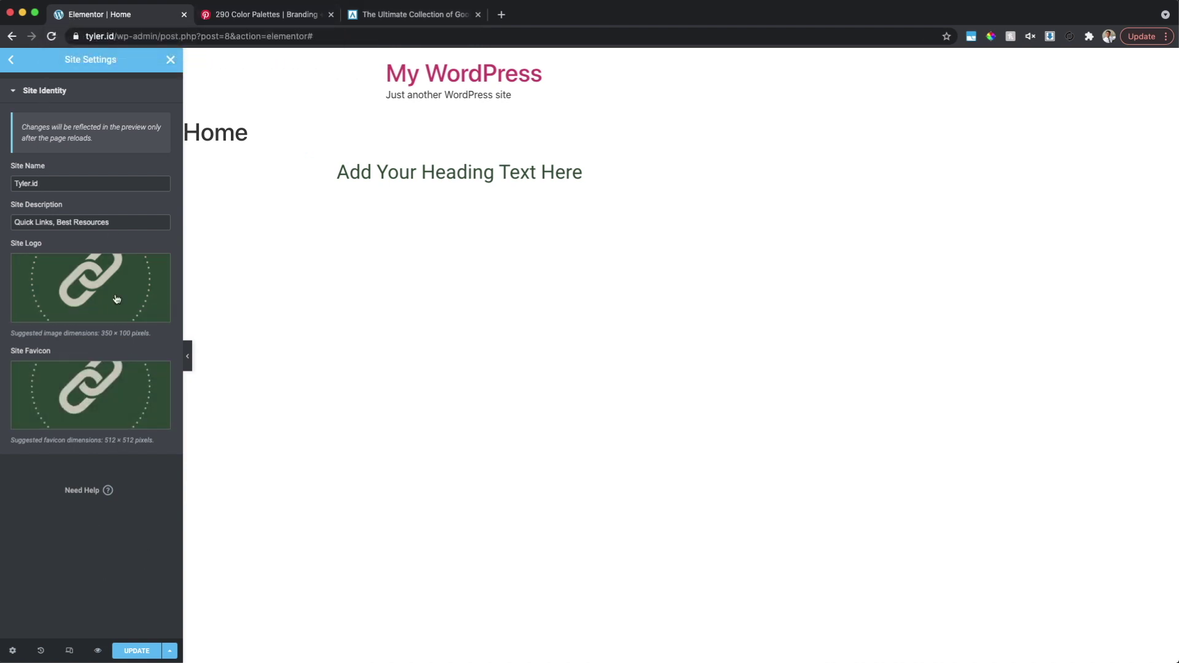
pyautogui.click(136, 650)
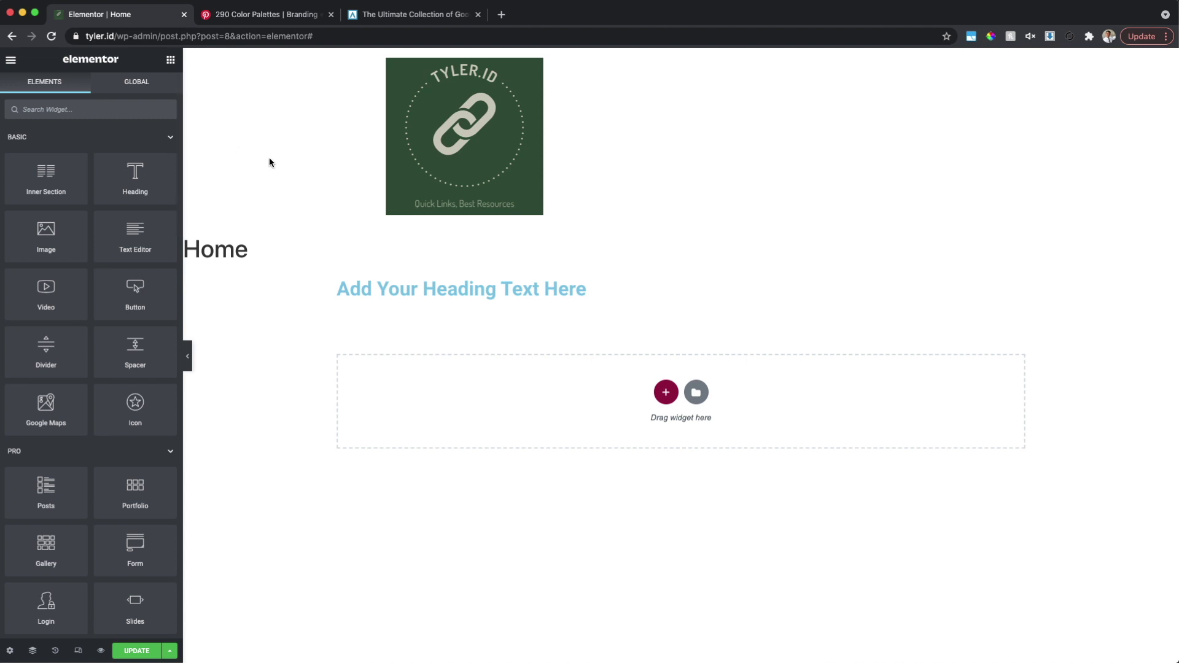
# - In the Theme Builder, start a new header and insert the Modal block with the Donate Now button from the library
pyautogui.click(11, 60)
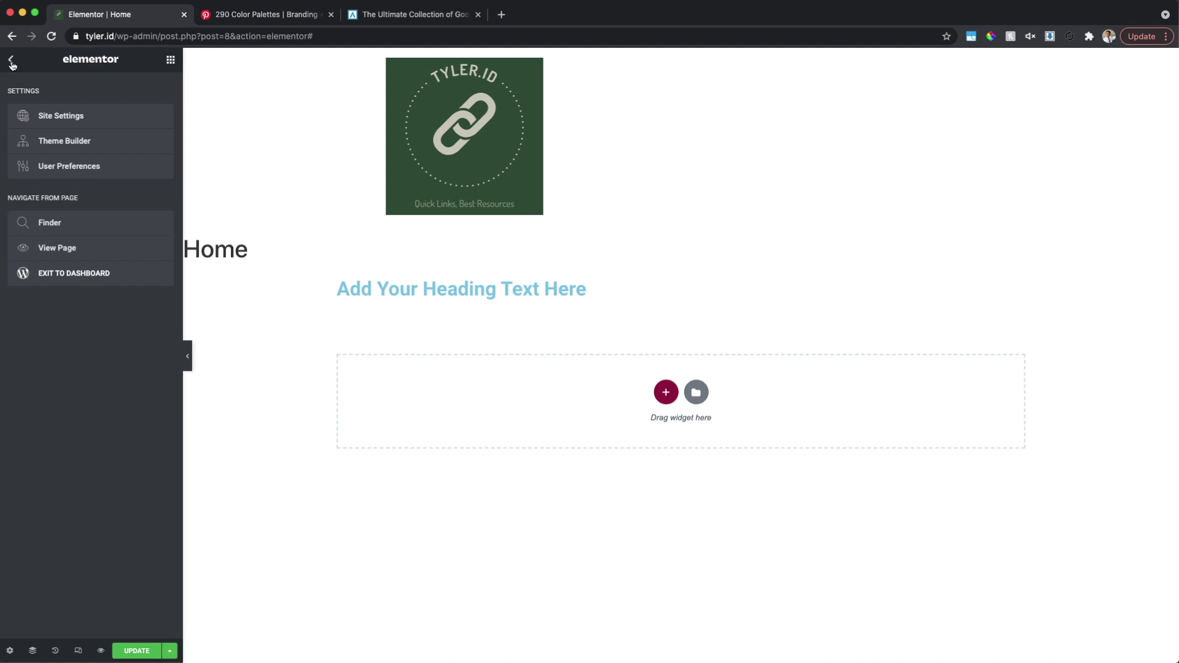
pyautogui.click(89, 149)
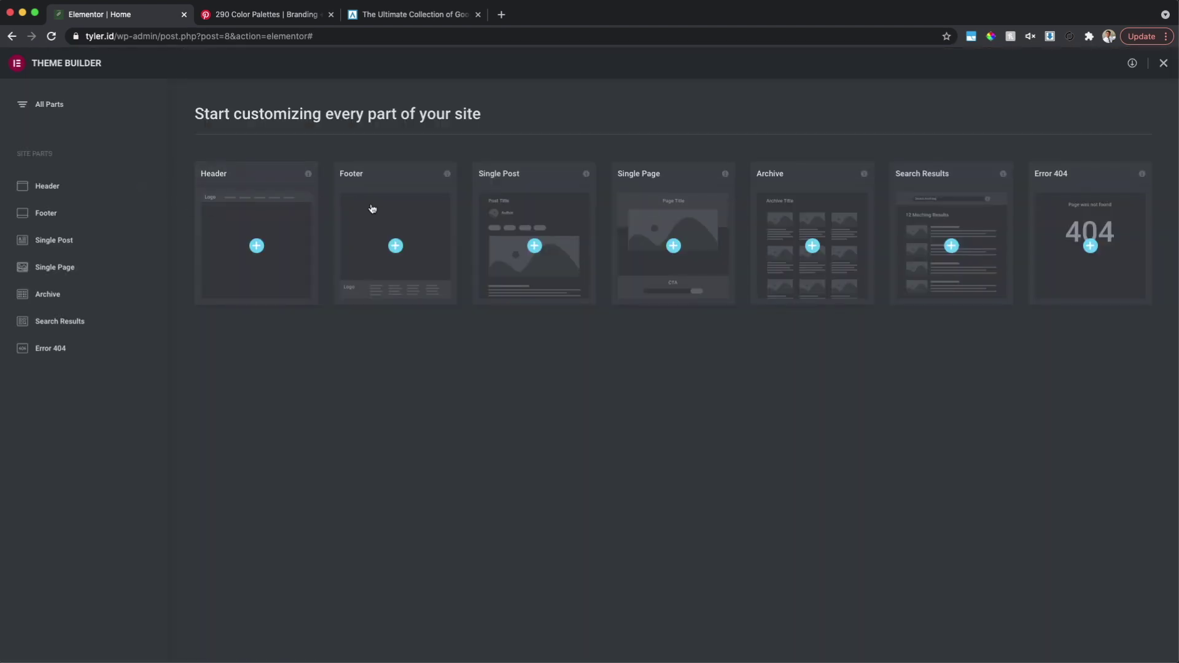
pyautogui.click(263, 244)
pyautogui.scroll(-5, 830, 223)
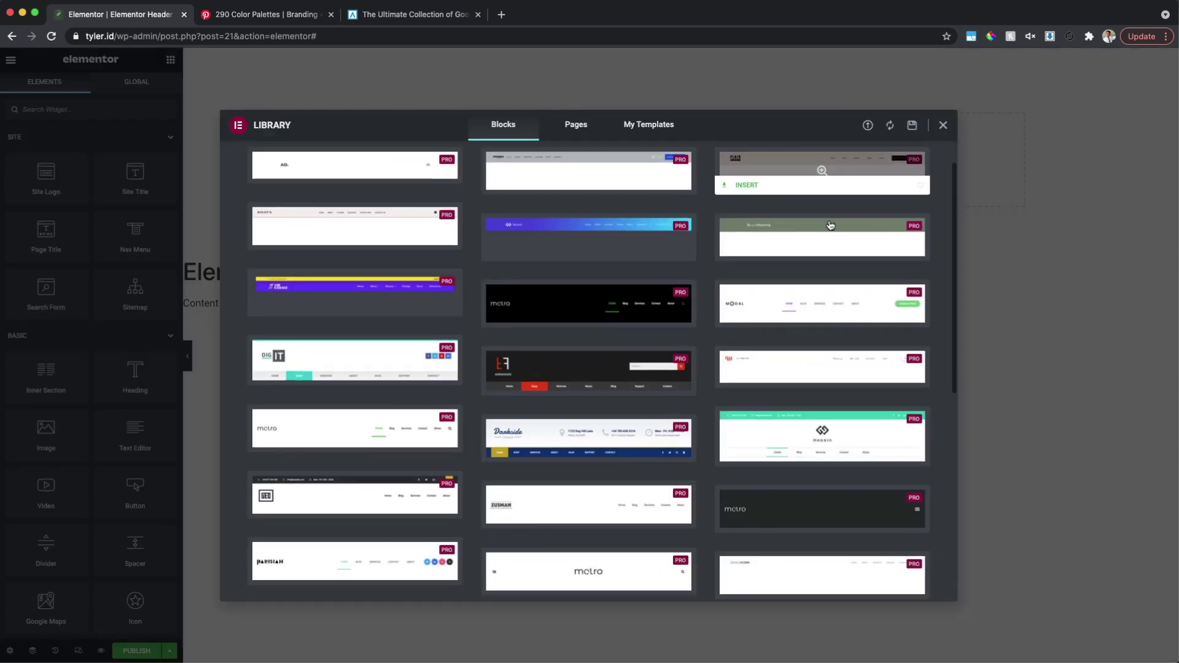
pyautogui.scroll(-2, 829, 223)
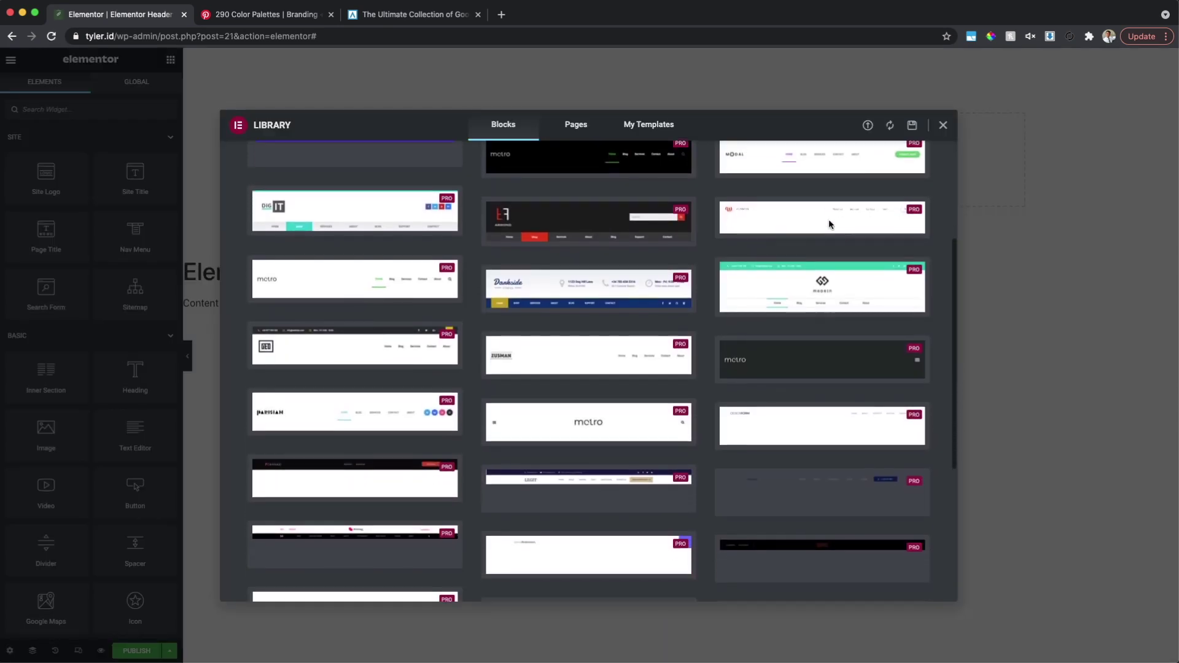
pyautogui.scroll(2, 829, 223)
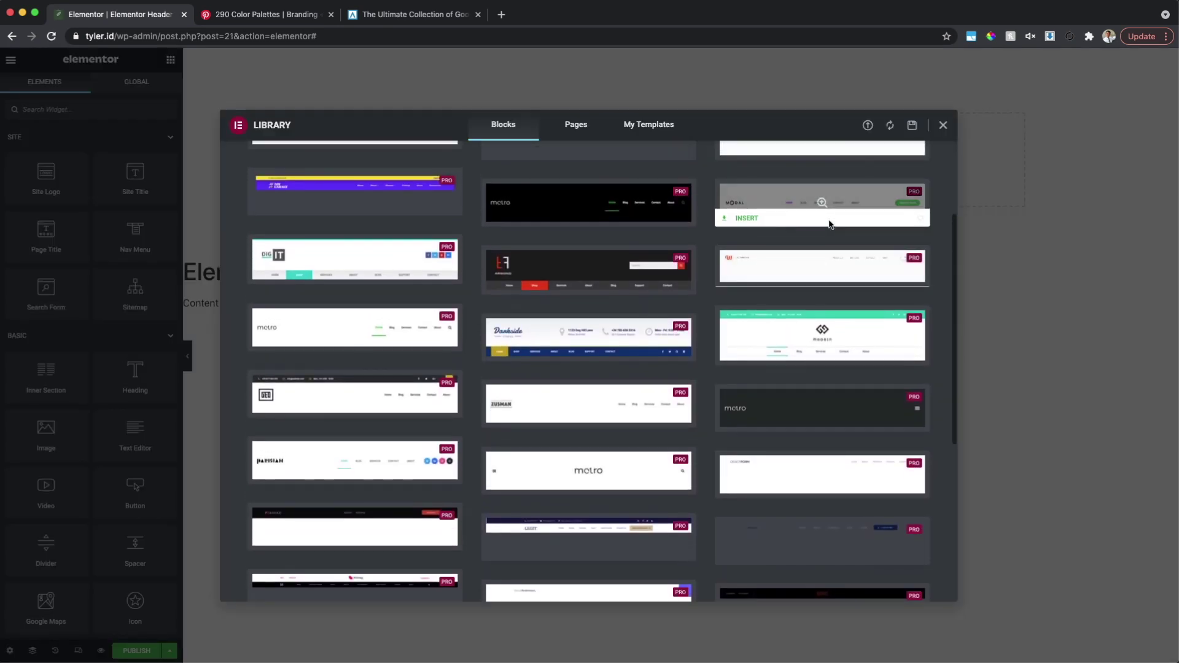
pyautogui.click(856, 199)
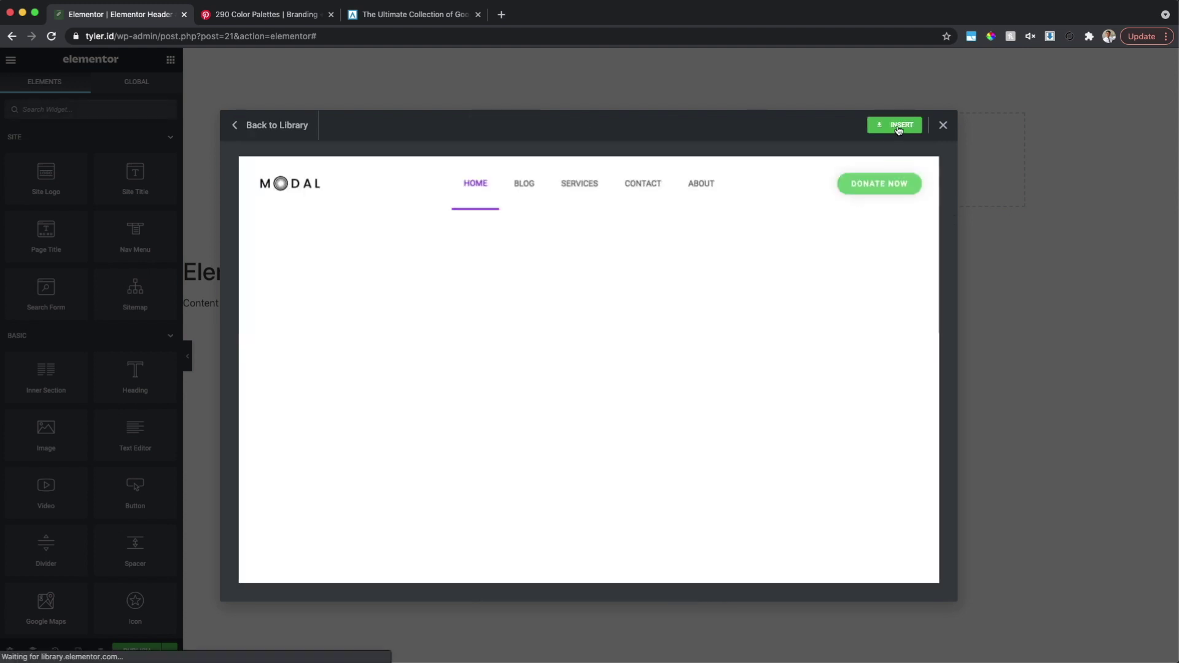
pyautogui.click(895, 125)
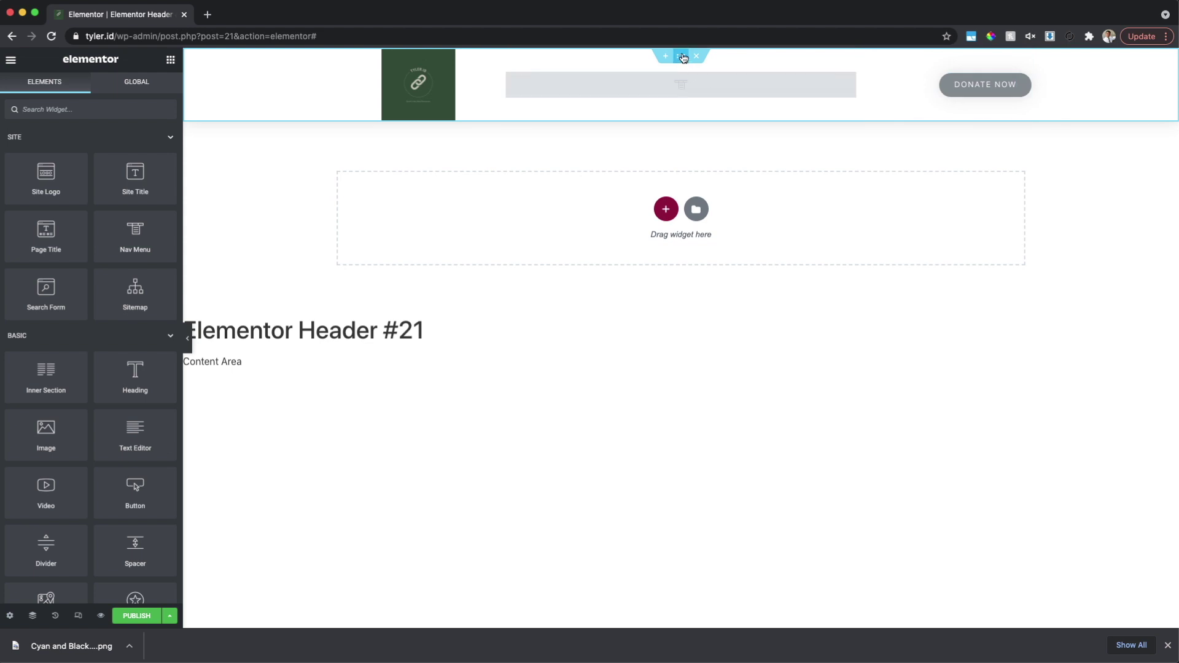
# - Set the header section's background color to the Primary global color
pyautogui.moveTo(686, 63)
pyautogui.mouseDown()
pyautogui.moveTo(682, 81)
pyautogui.moveTo(640, 73)
pyautogui.moveTo(643, 98)
pyautogui.moveTo(669, 65)
pyautogui.mouseUp()
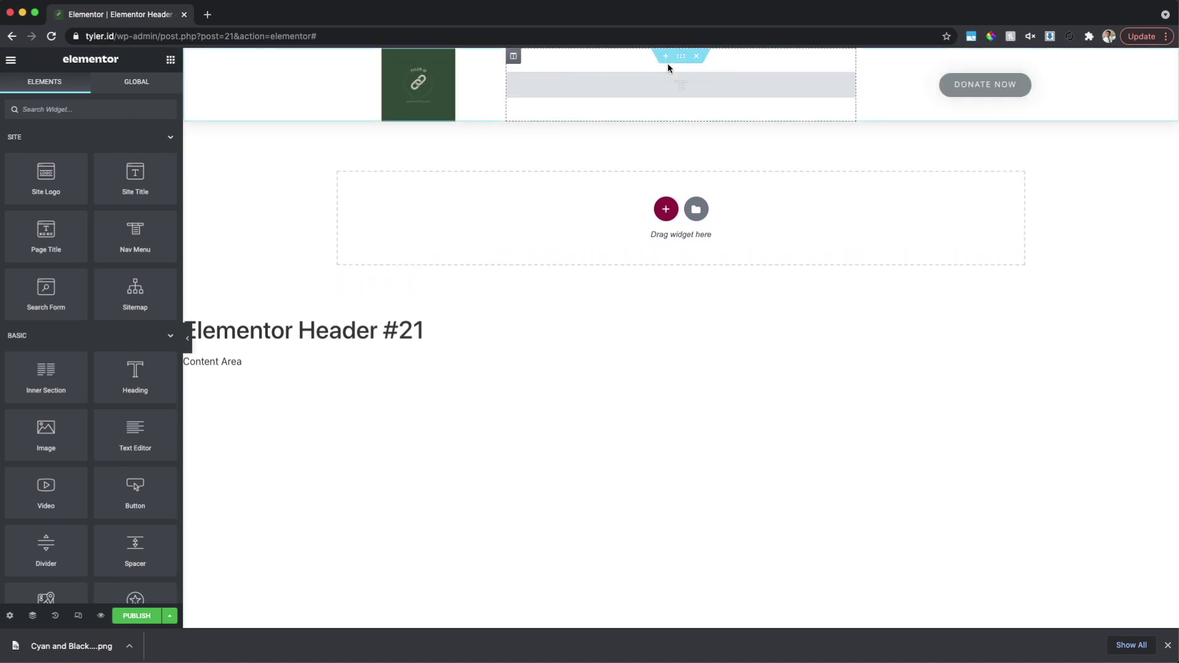
pyautogui.click(681, 58)
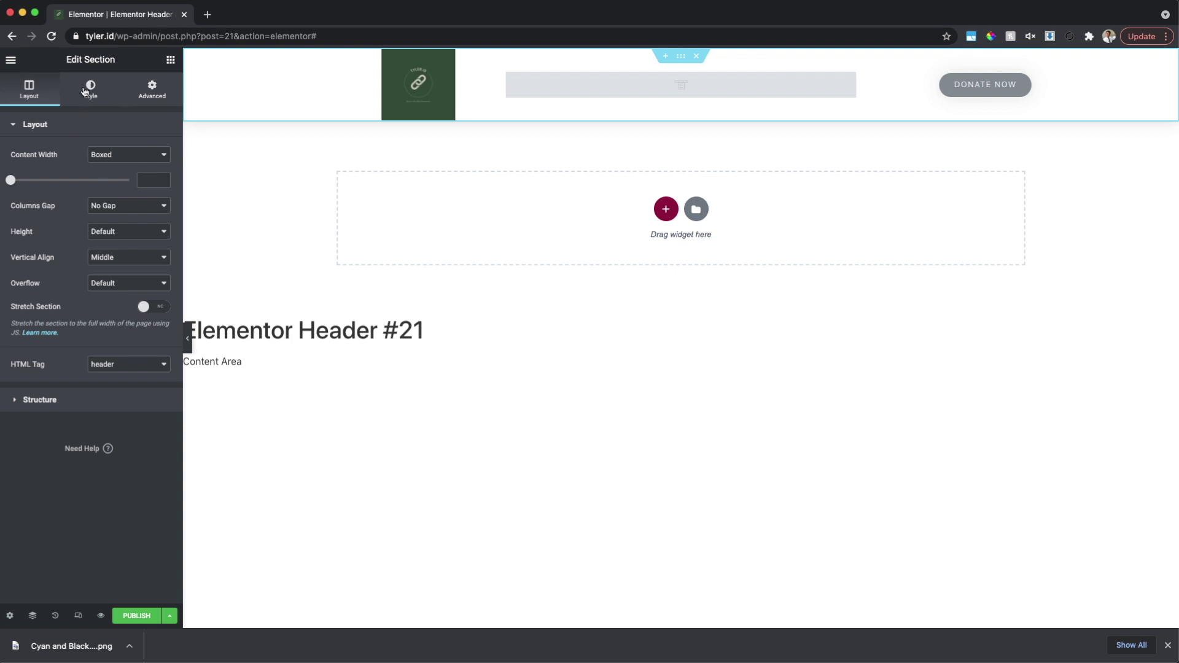
pyautogui.click(86, 91)
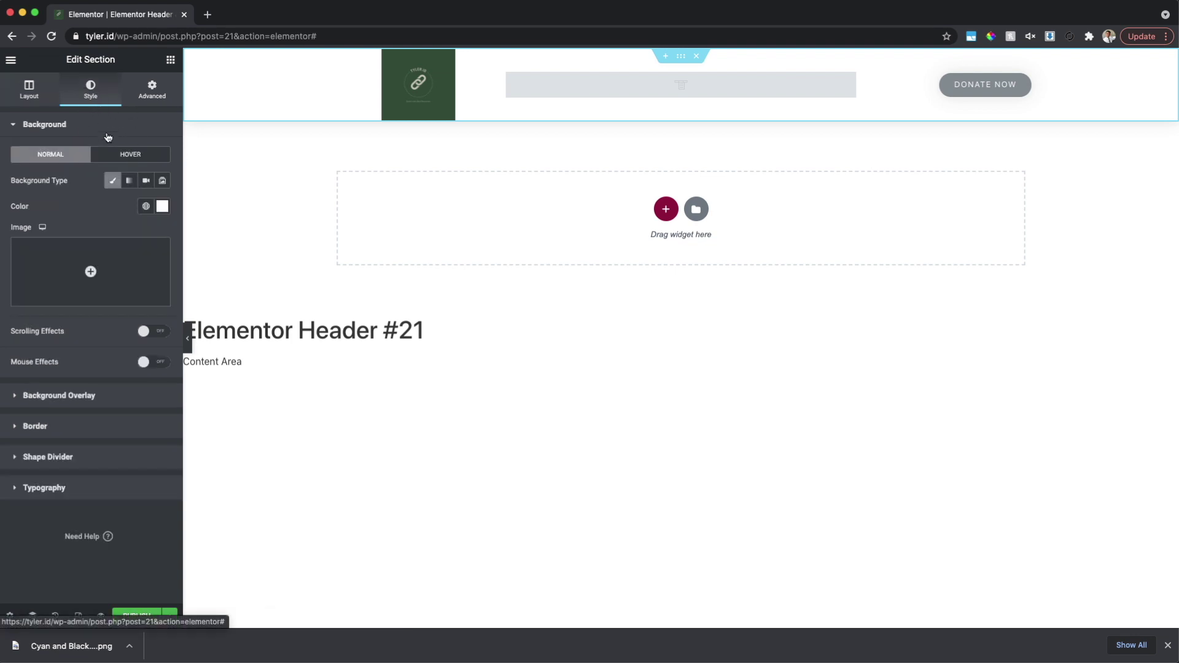
pyautogui.click(145, 206)
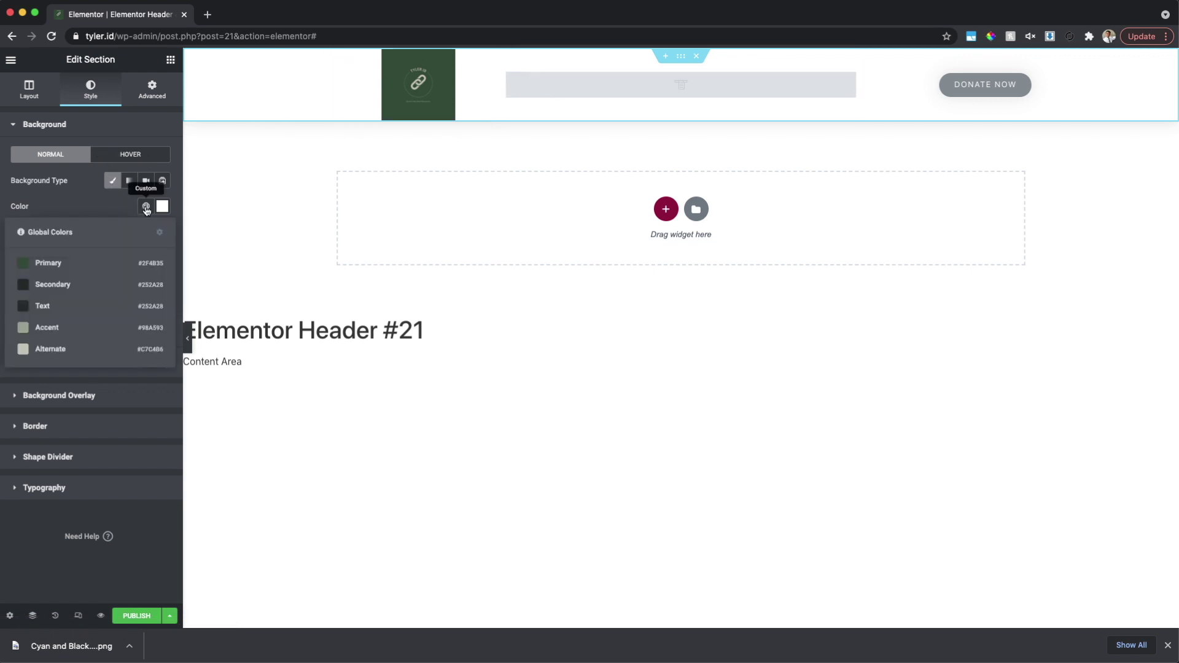
pyautogui.click(53, 265)
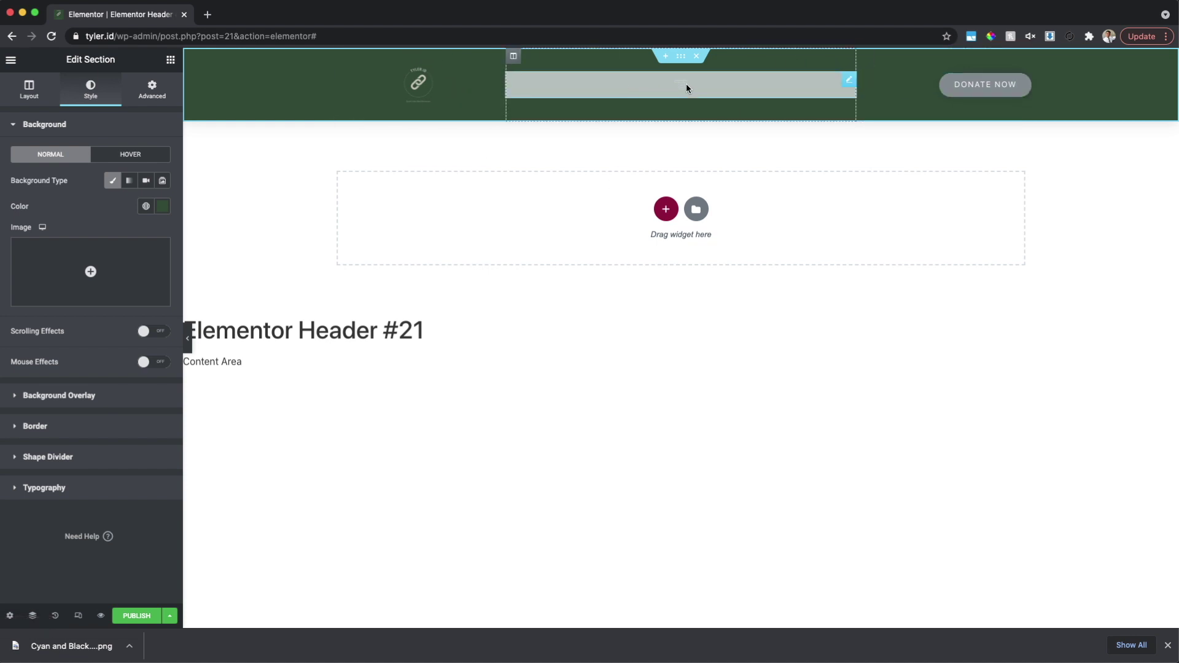
# - Edit the header's Nav Menu widget and choose Main as its menu
pyautogui.click(846, 84)
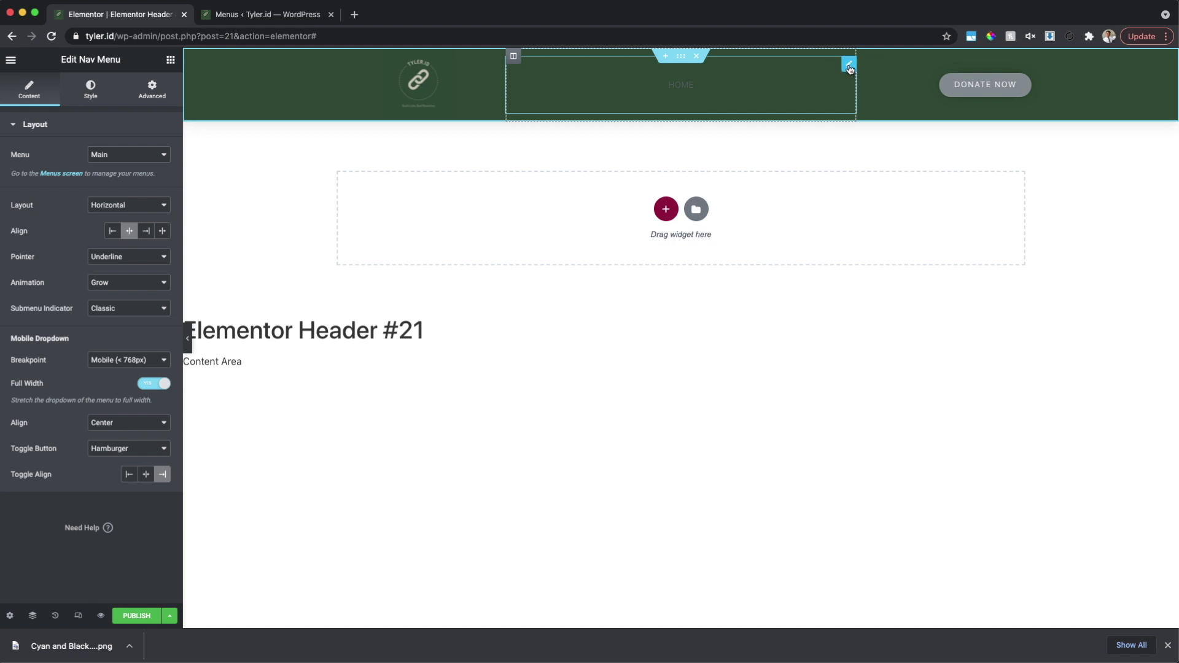
pyautogui.click(100, 156)
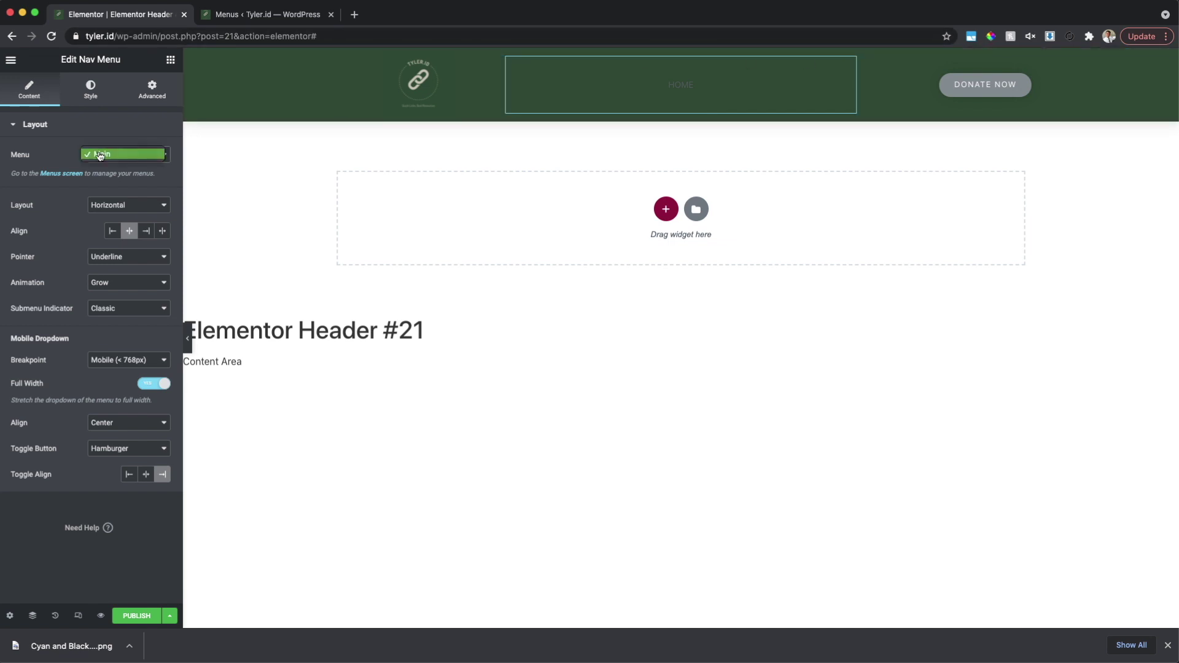
pyautogui.click(145, 160)
# - Style the nav menu's normal state with the Alternate global text color and the Primary global font
pyautogui.click(100, 93)
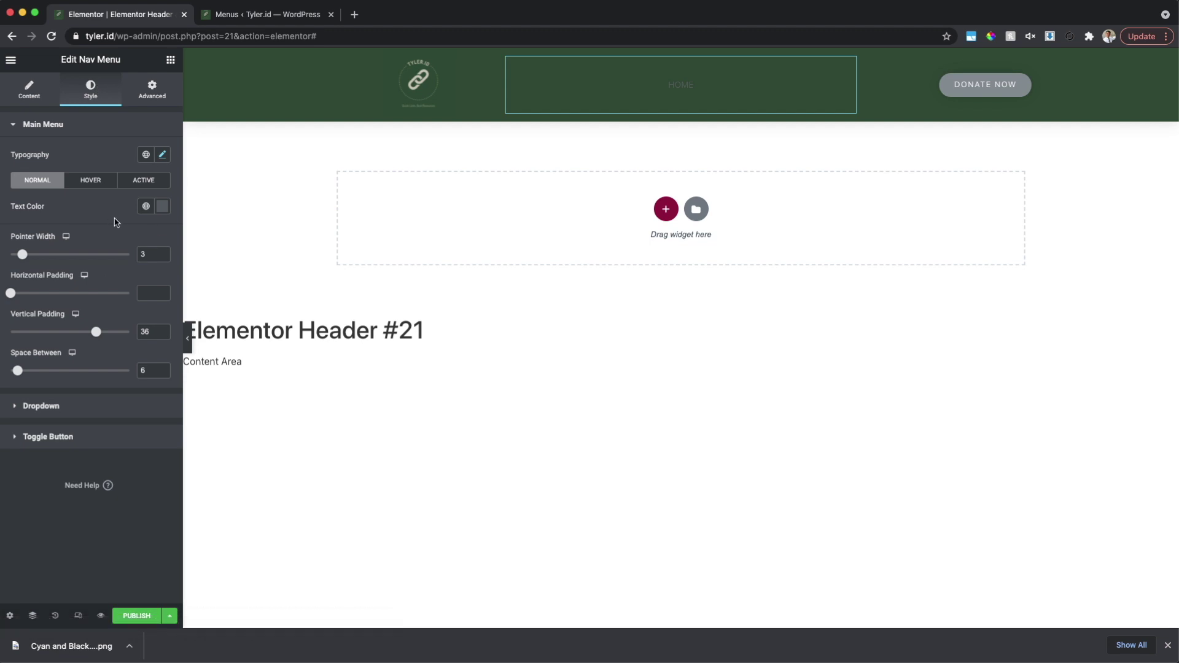
pyautogui.click(146, 207)
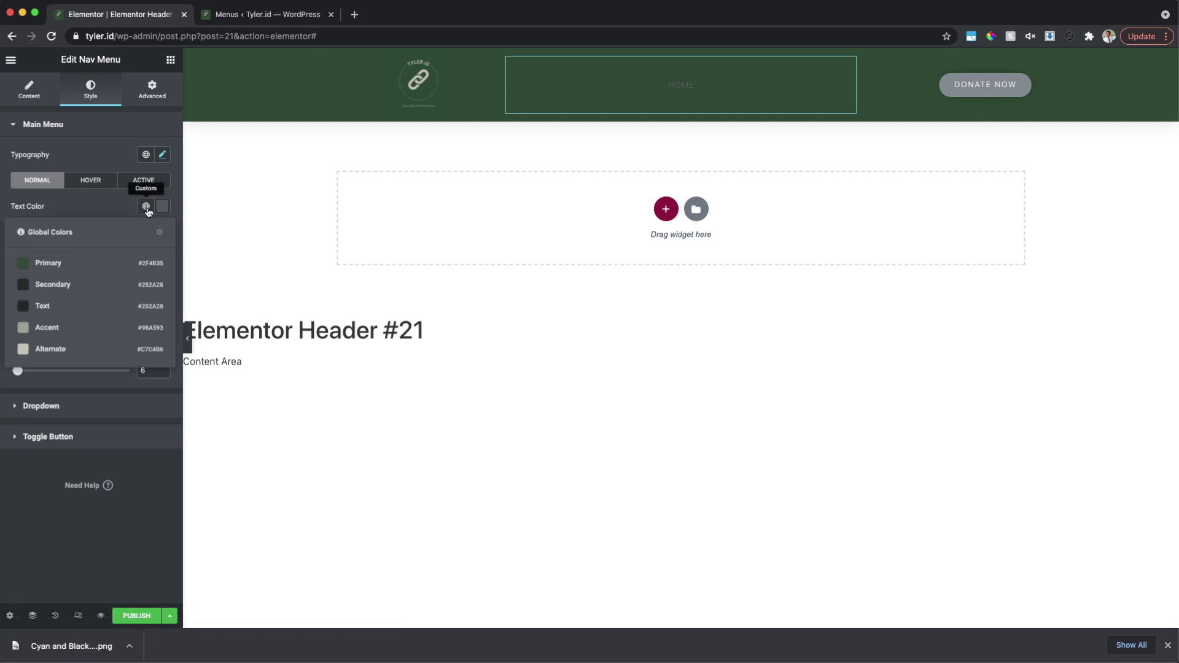
pyautogui.click(107, 327)
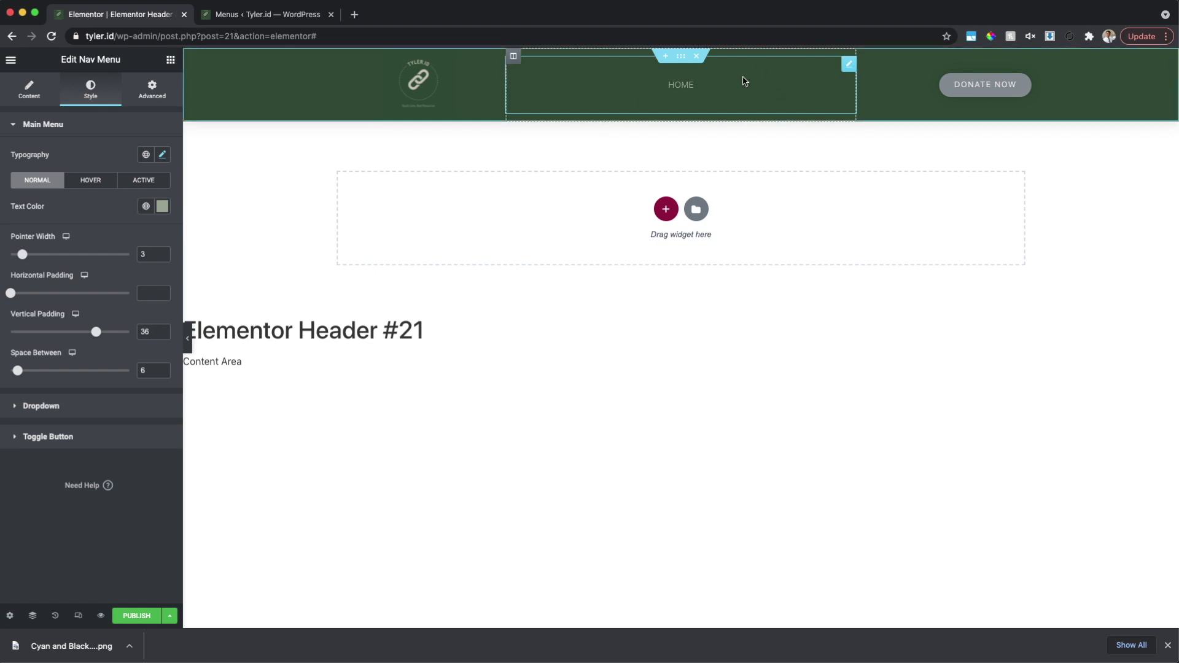
pyautogui.click(162, 207)
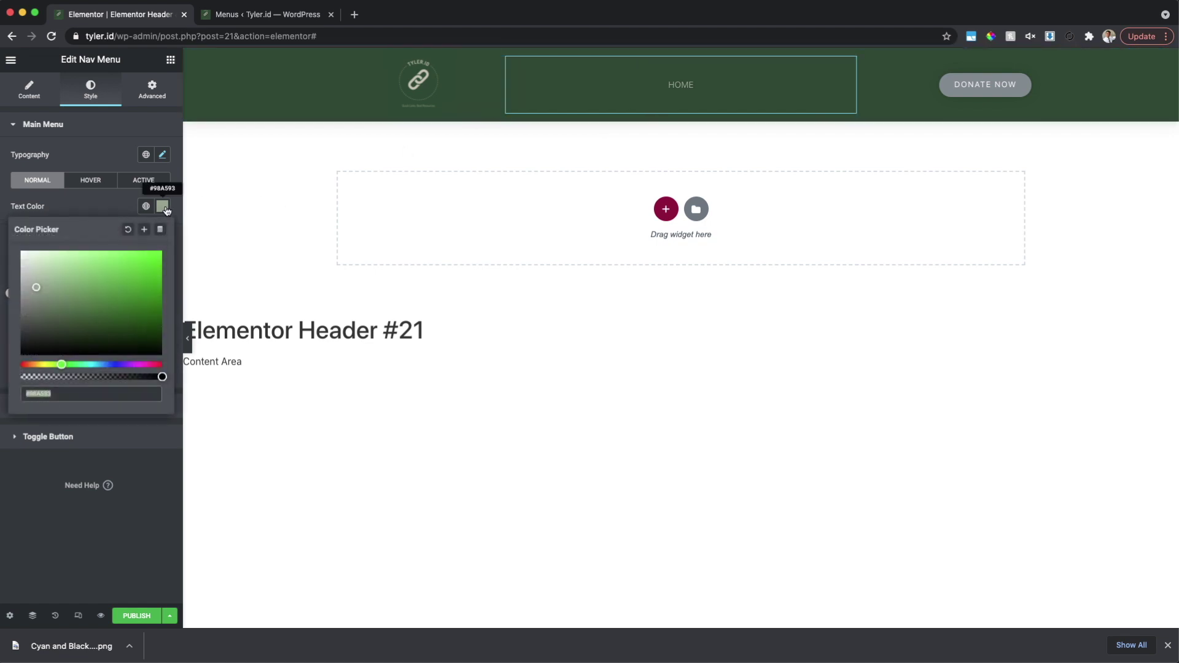
pyautogui.click(117, 207)
pyautogui.click(146, 207)
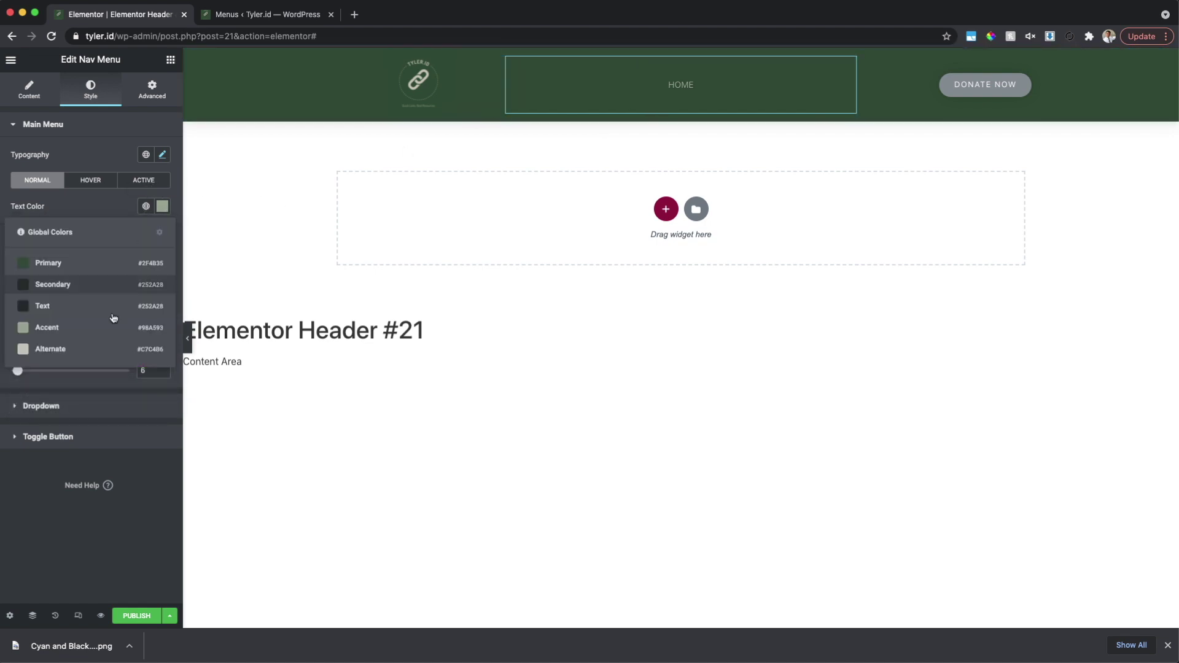
pyautogui.click(111, 349)
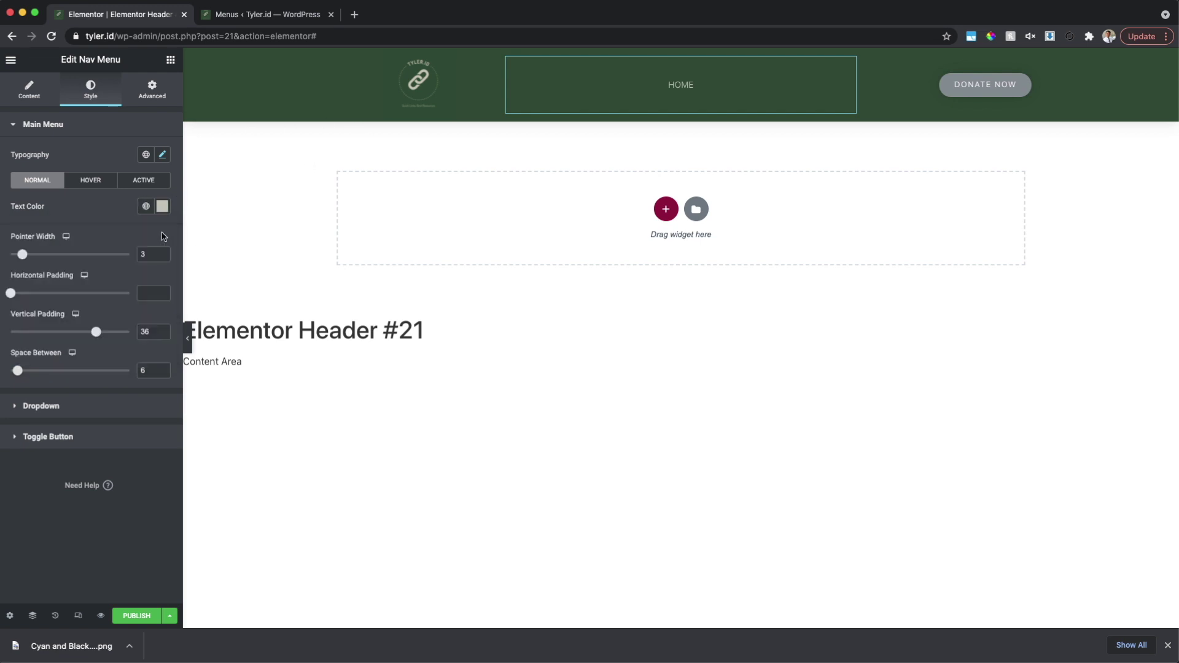
pyautogui.click(146, 155)
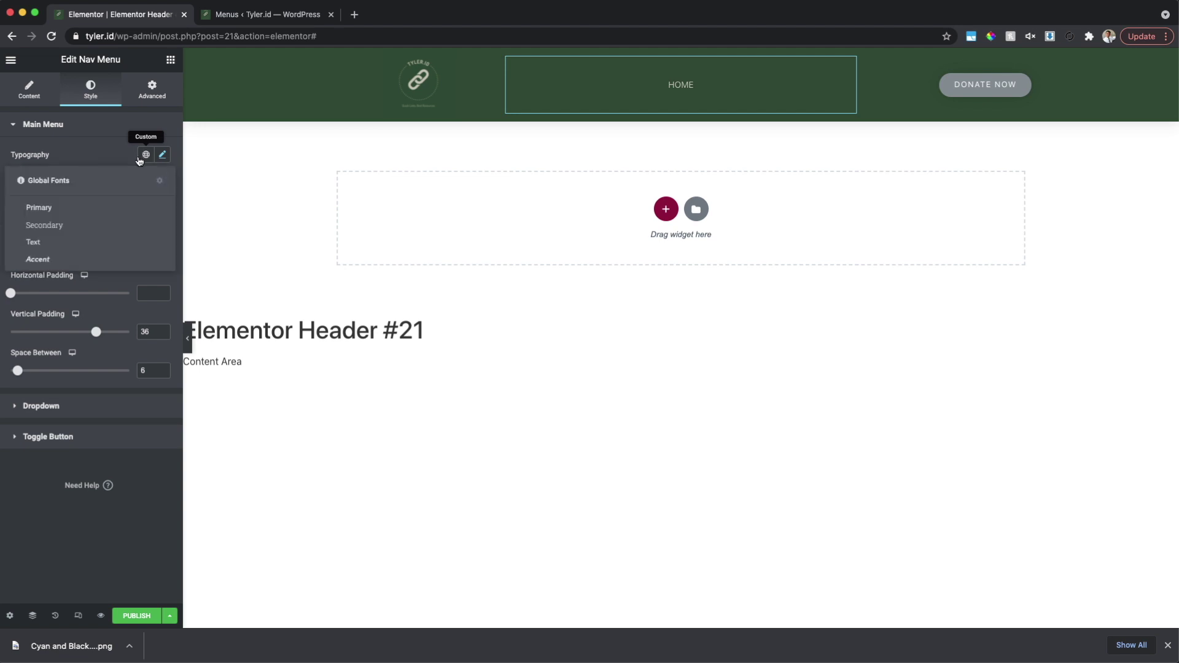
pyautogui.click(92, 214)
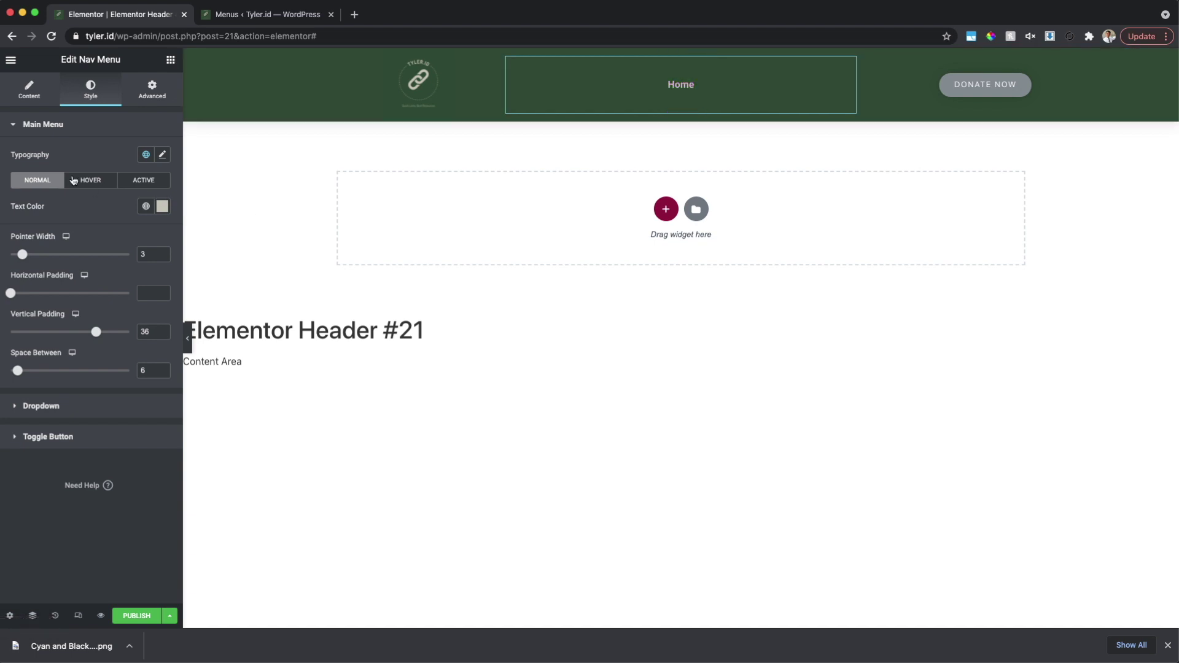
# - For the nav menu's hover state, clear the text color and set the pointer to the light beige Alternate color
pyautogui.click(92, 181)
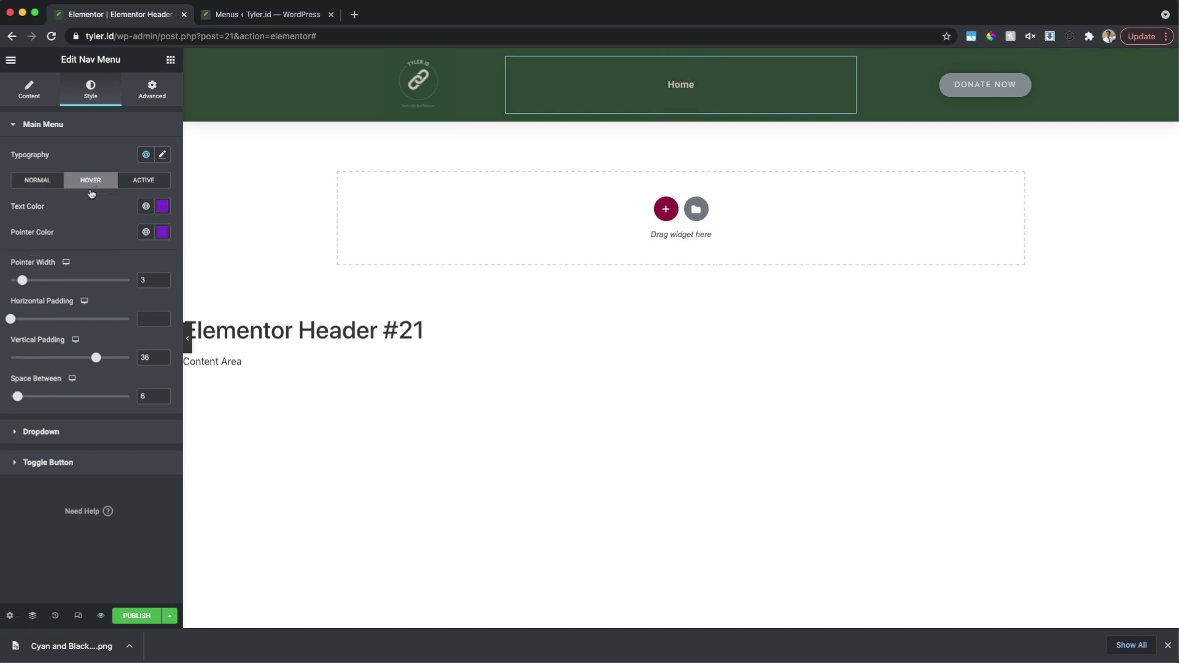
pyautogui.click(163, 209)
pyautogui.click(526, 95)
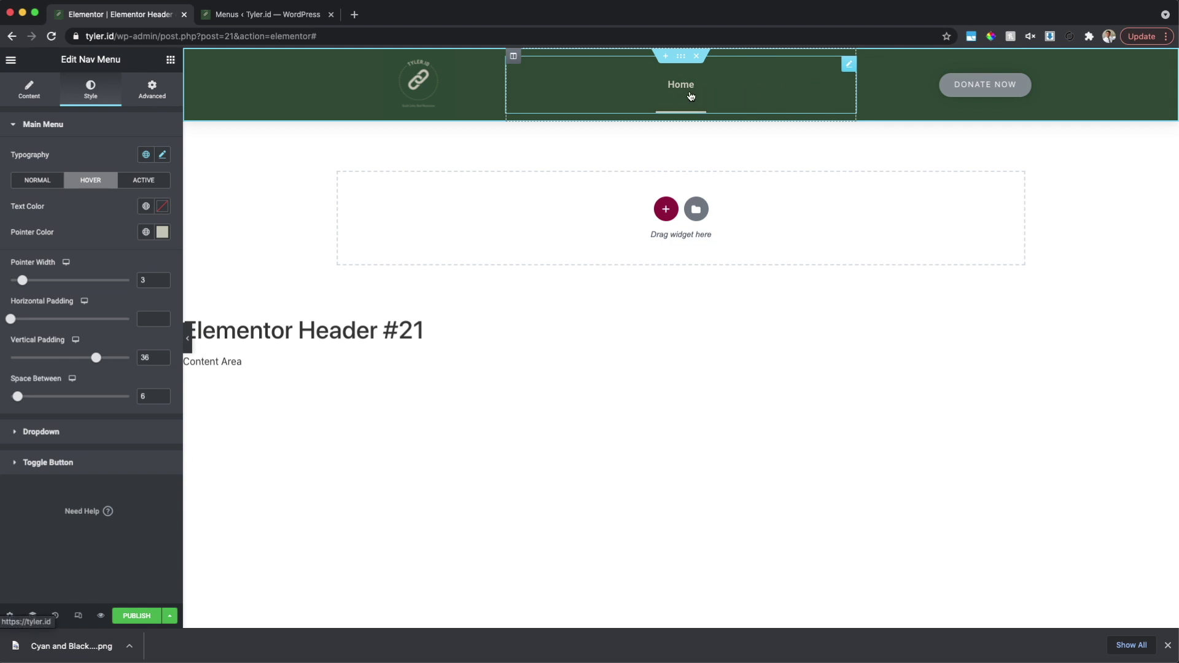
# - Try out a Video widget in the header column with the Donate Now button and delete it again
pyautogui.rightClick(1026, 80)
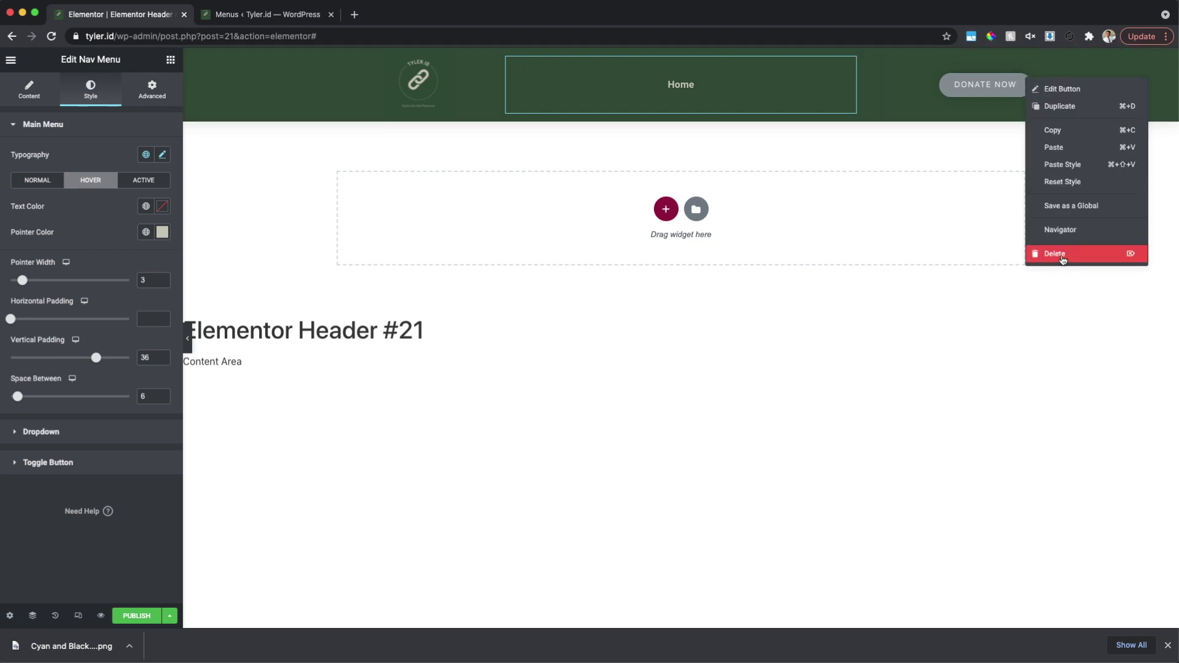
pyautogui.click(988, 134)
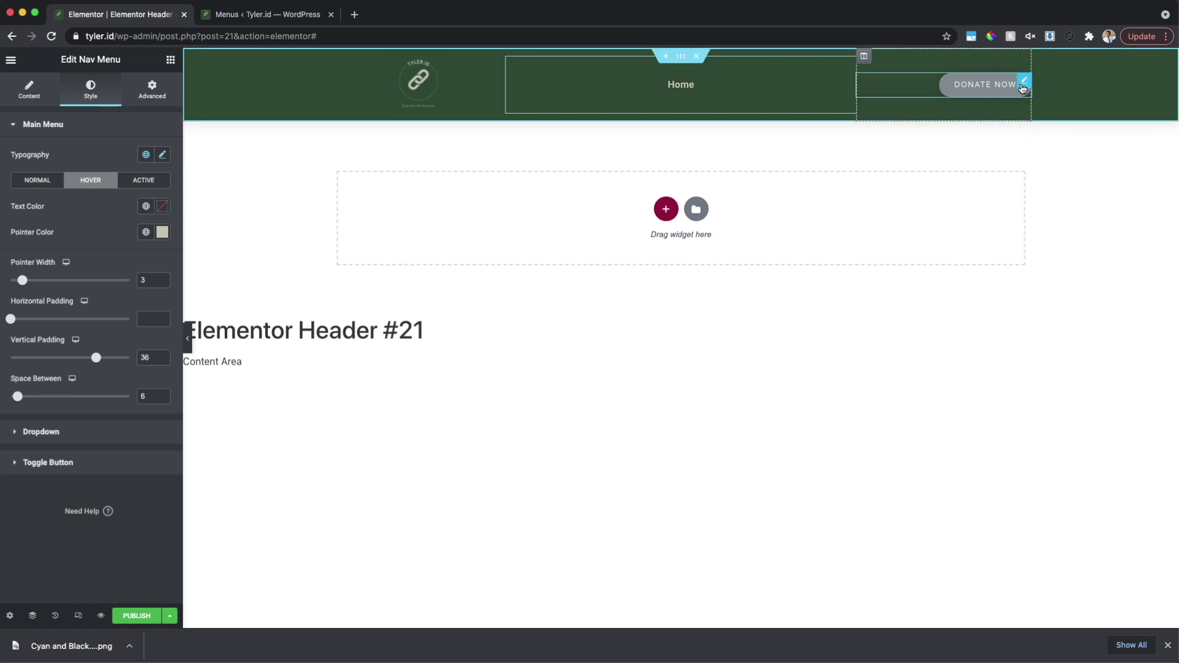
pyautogui.click(12, 60)
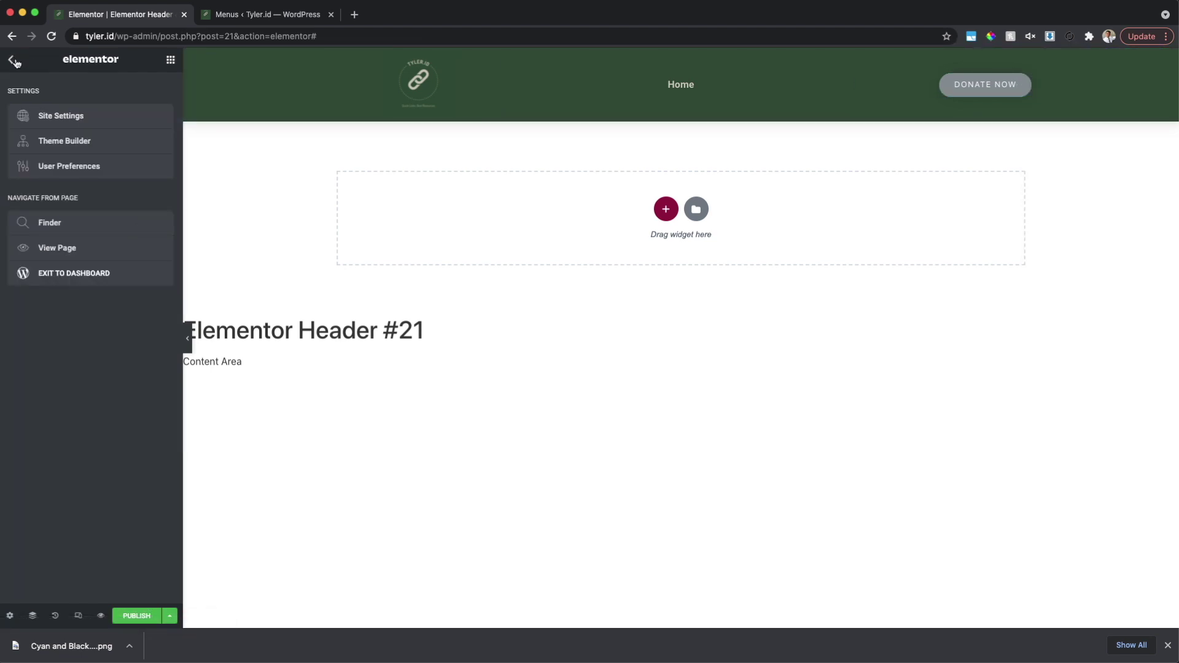
pyautogui.click(14, 61)
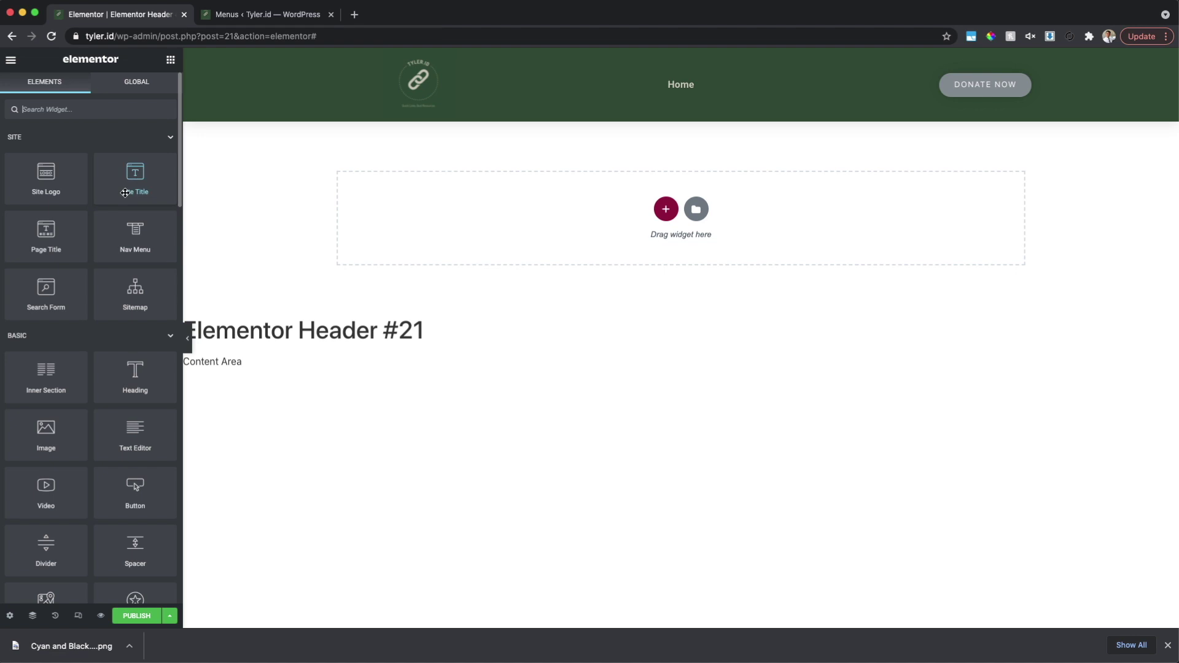
pyautogui.scroll(-5, 124, 240)
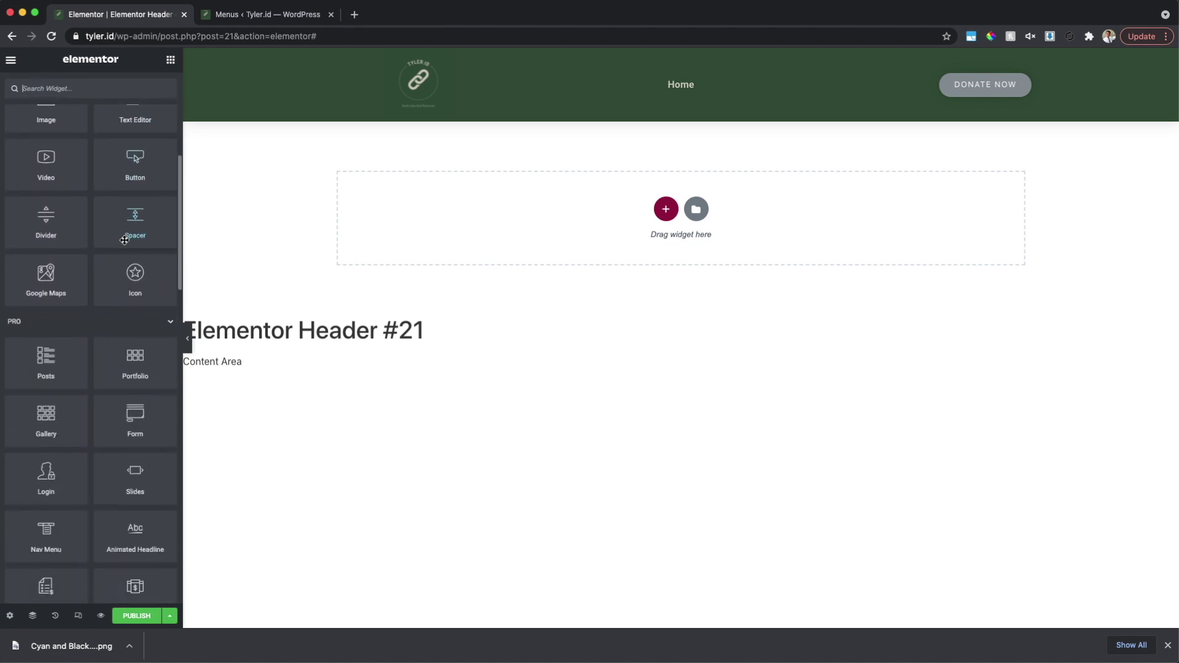
pyautogui.scroll(3, 124, 240)
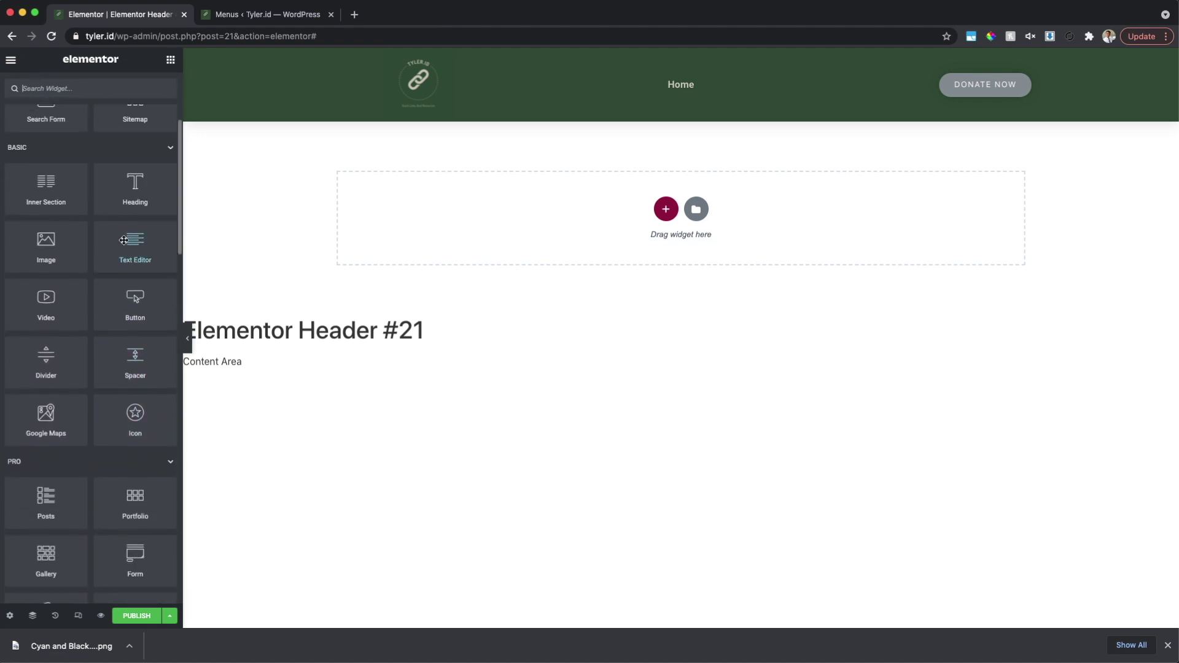
pyautogui.moveTo(48, 302); pyautogui.dragTo(995, 98)
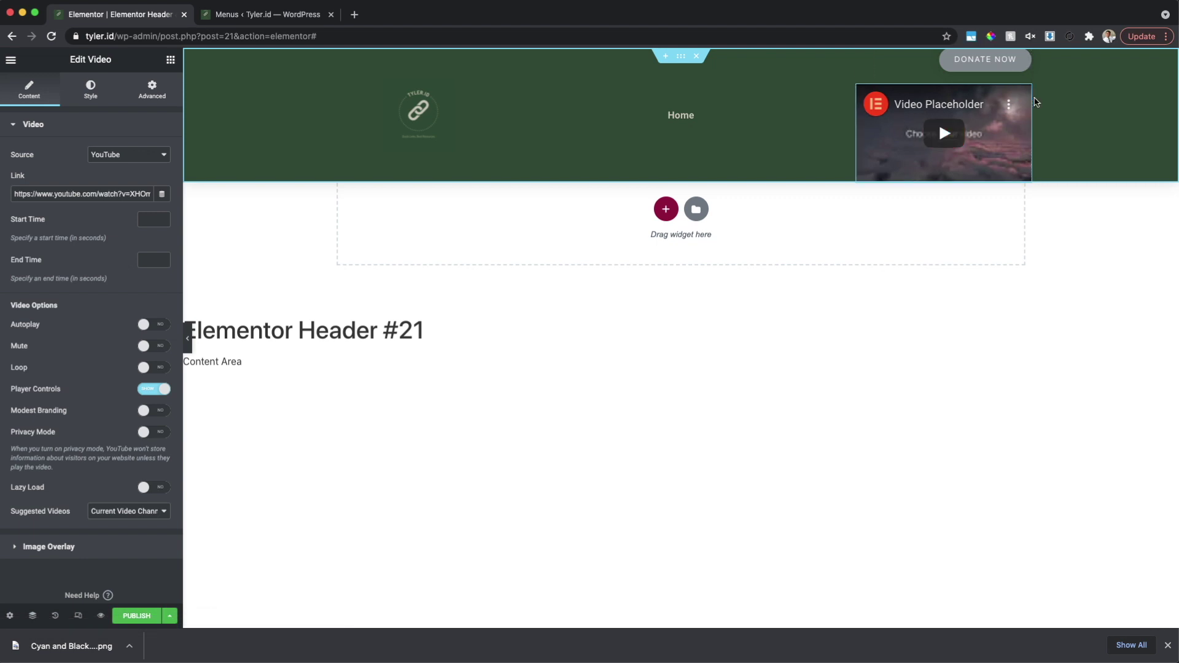
pyautogui.press('Delete')
# - Apply the Primary global font to the Donate Now button in the header
pyautogui.click(1022, 82)
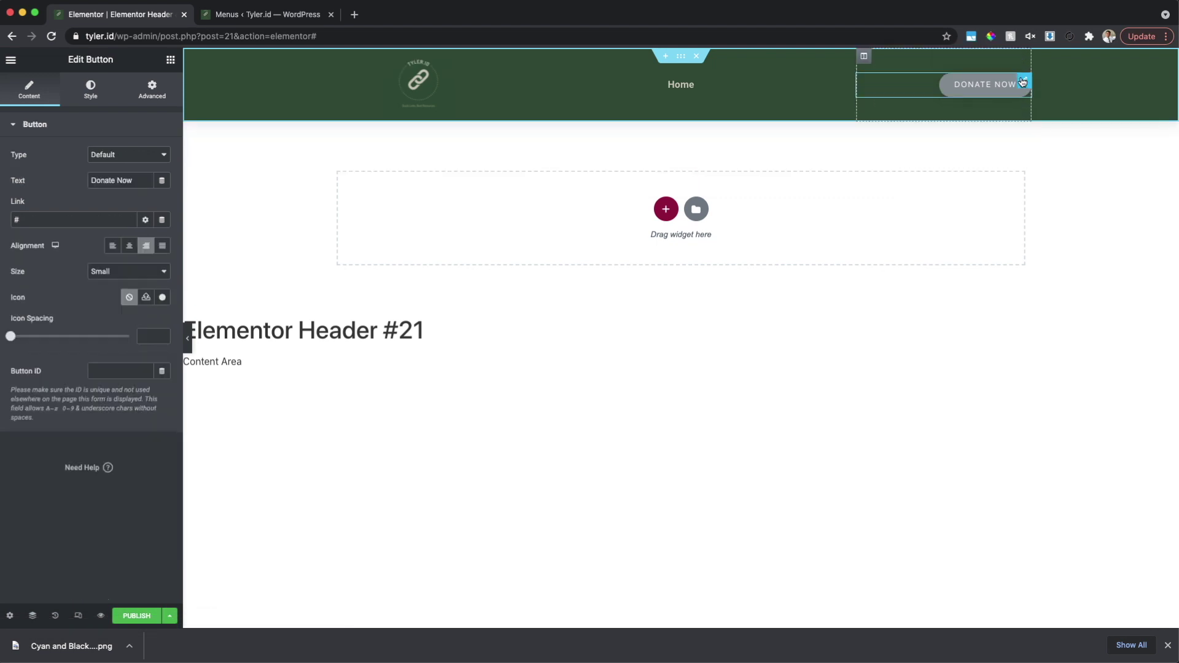
pyautogui.click(94, 92)
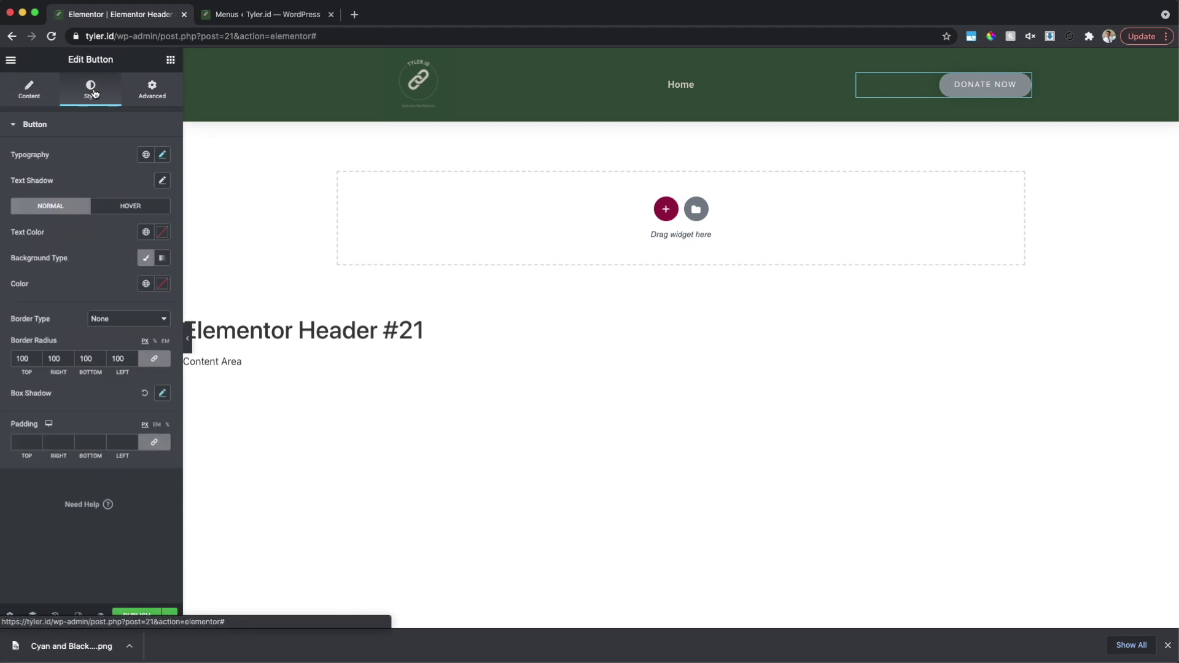
pyautogui.click(146, 154)
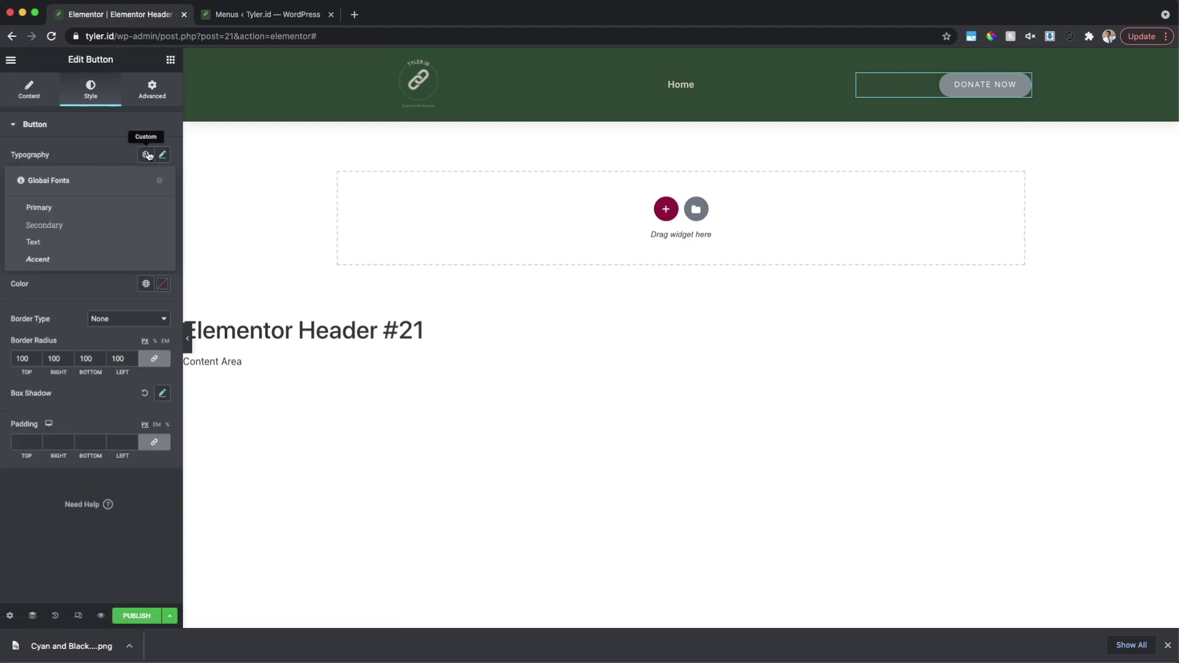
pyautogui.click(90, 209)
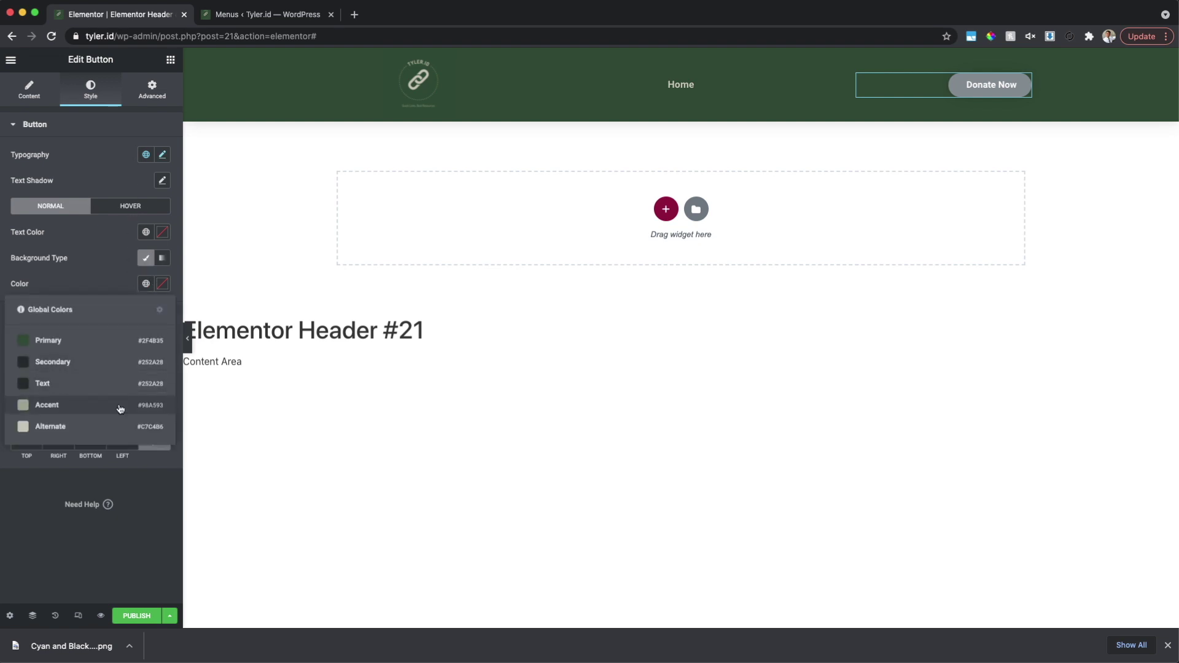
# - Give the Donate Now button the Accent global background color and change its text to "Get Started Today!"
pyautogui.click(120, 405)
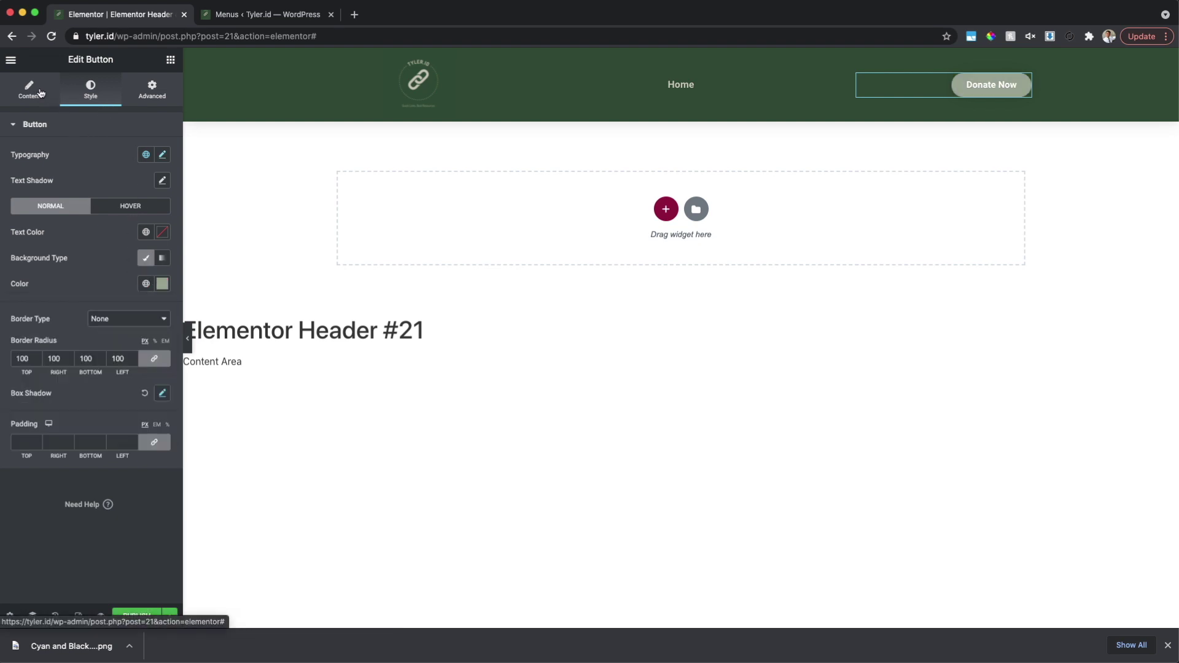
pyautogui.click(39, 92)
pyautogui.moveTo(141, 178); pyautogui.dragTo(91, 178)
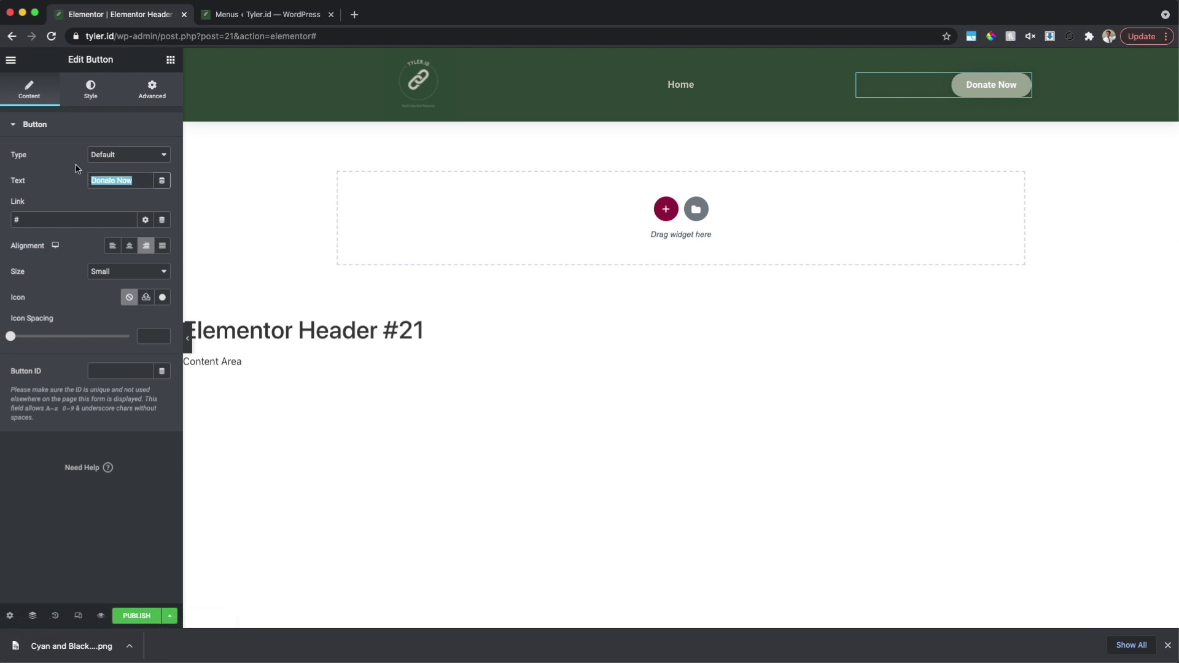
pyautogui.write('Get Started Today!')
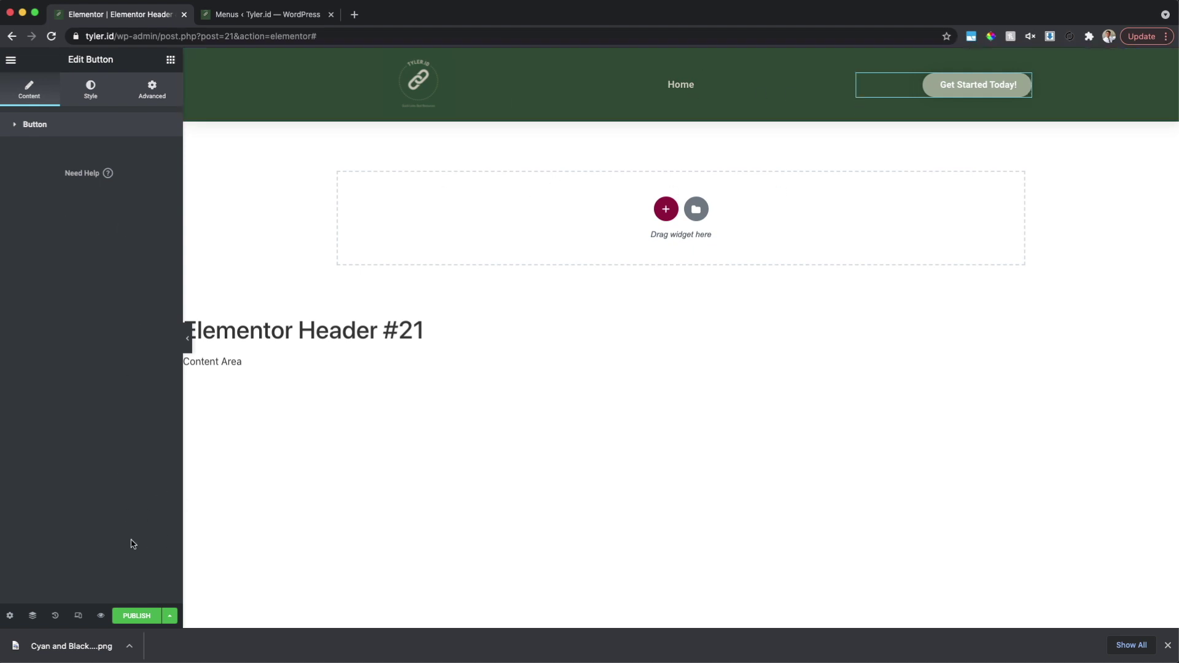
# - Publish the header template with a display condition that includes the Entire Site
pyautogui.click(150, 617)
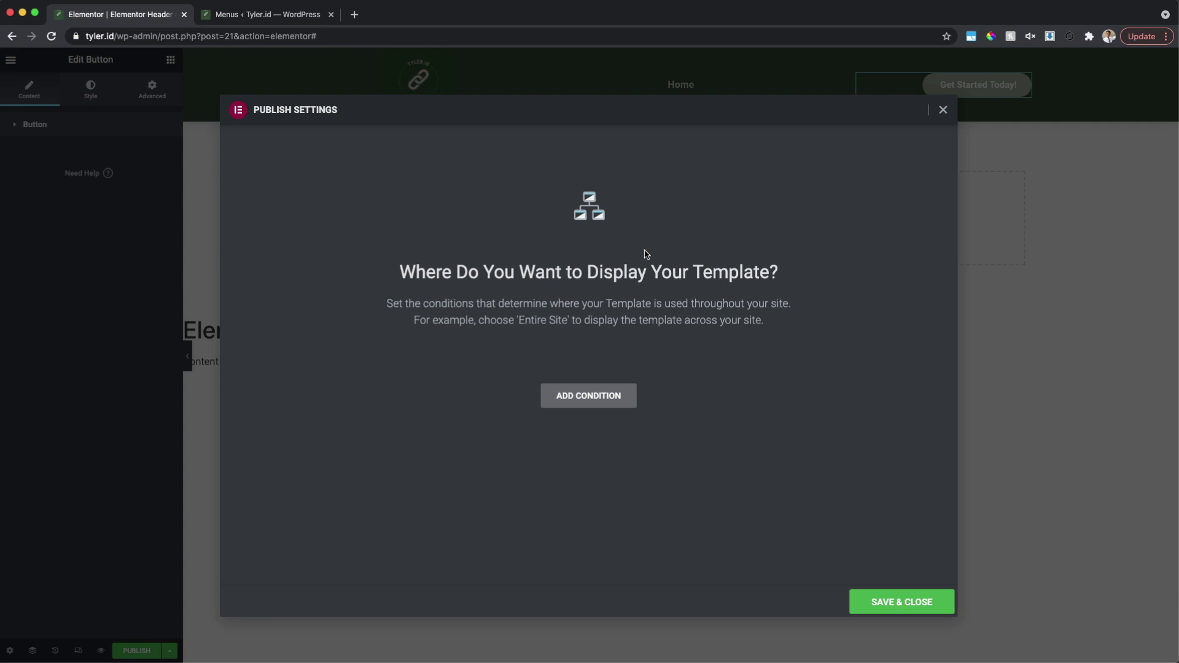
pyautogui.click(588, 409)
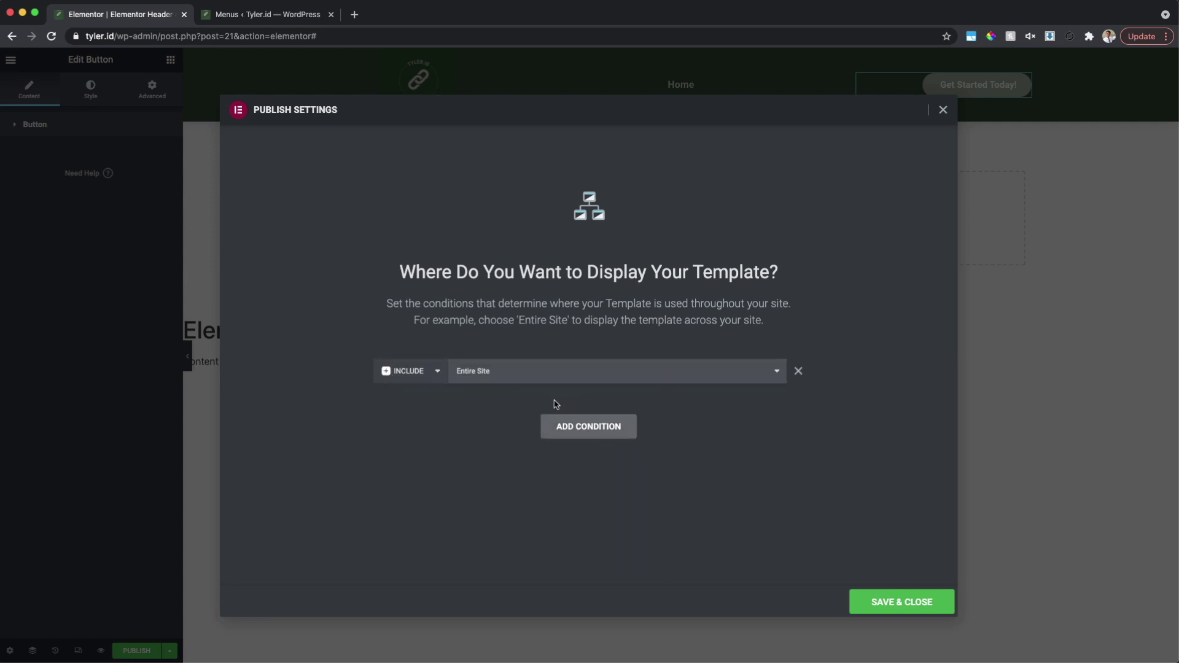
pyautogui.click(436, 370)
pyautogui.click(429, 391)
pyautogui.click(919, 602)
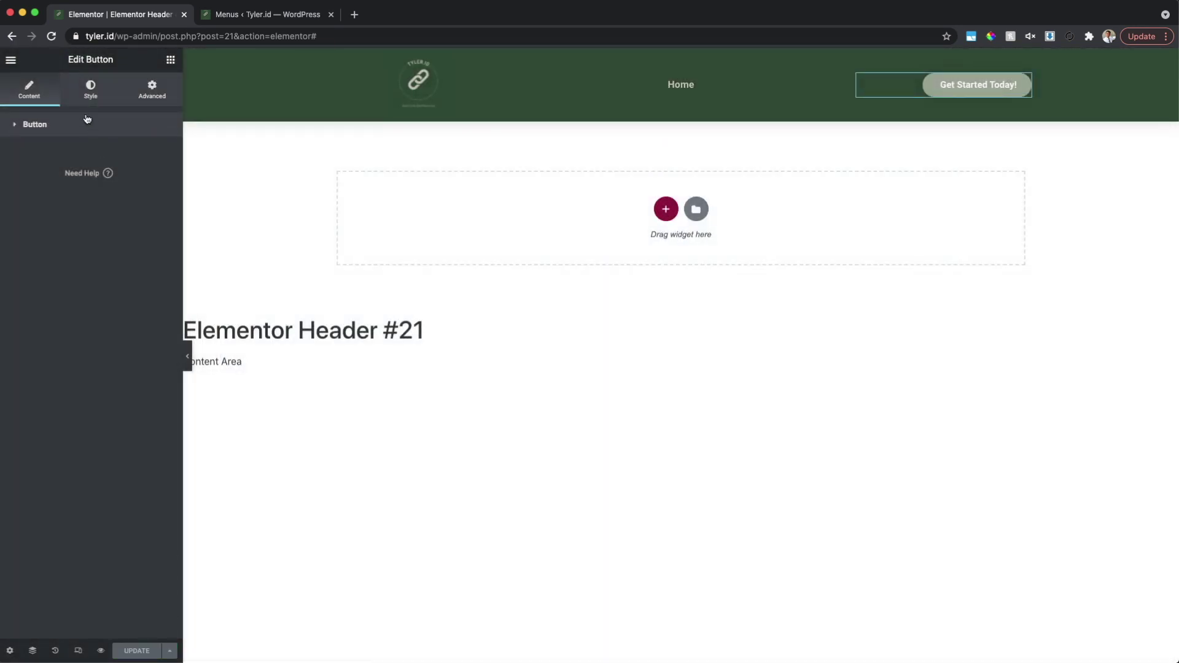
# - Exit the header template to the dashboard and open the Home page for editing with Elementor
pyautogui.click(12, 60)
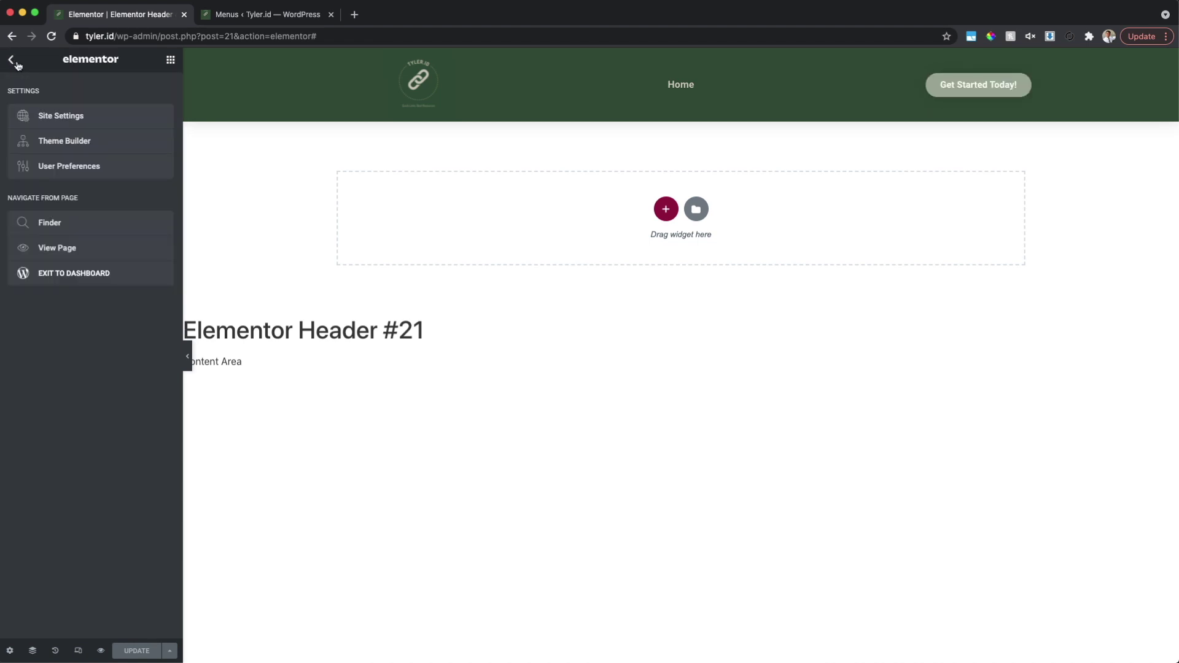
pyautogui.click(74, 277)
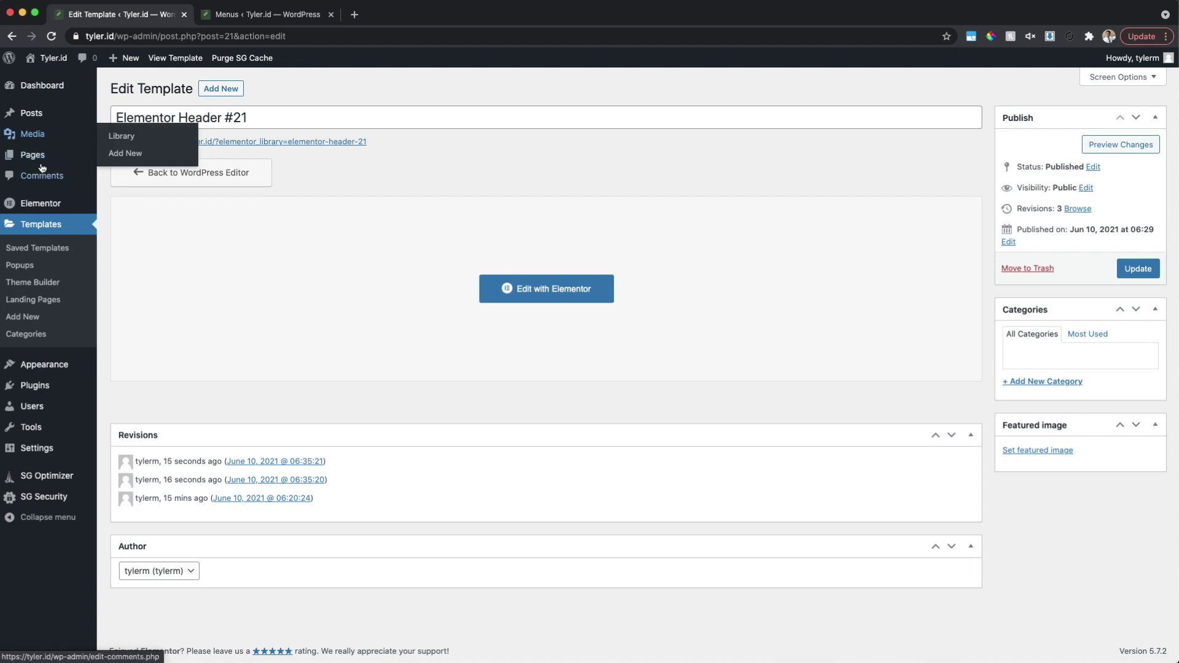
pyautogui.moveTo(43, 161)
pyautogui.click(124, 158)
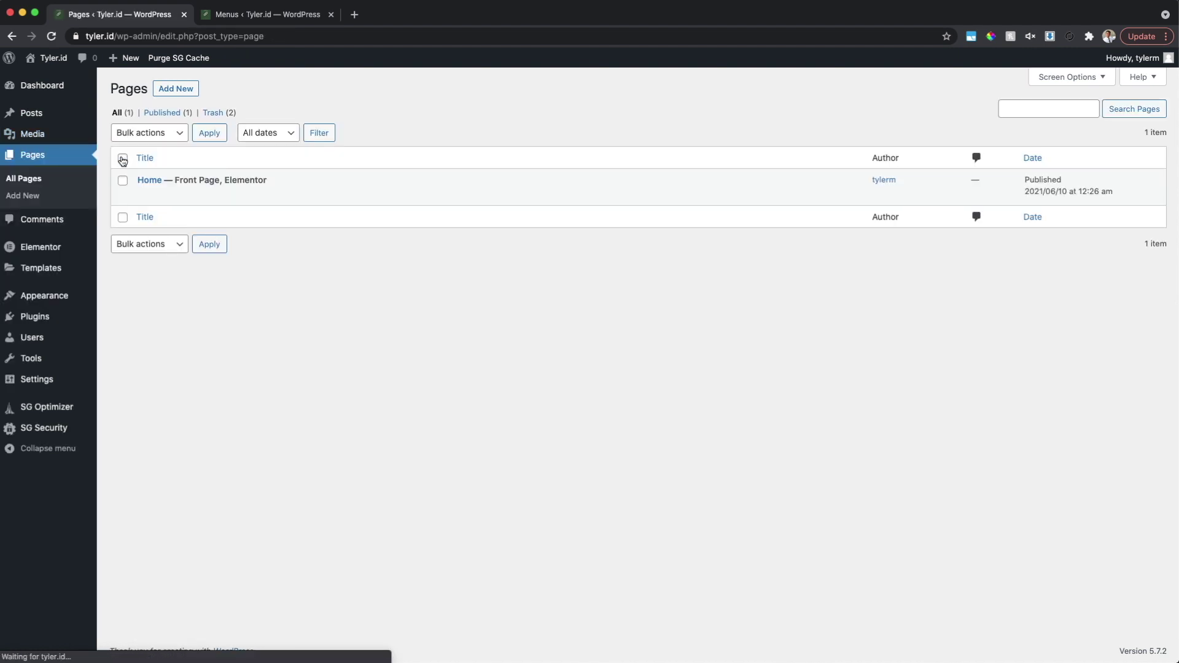
pyautogui.click(300, 194)
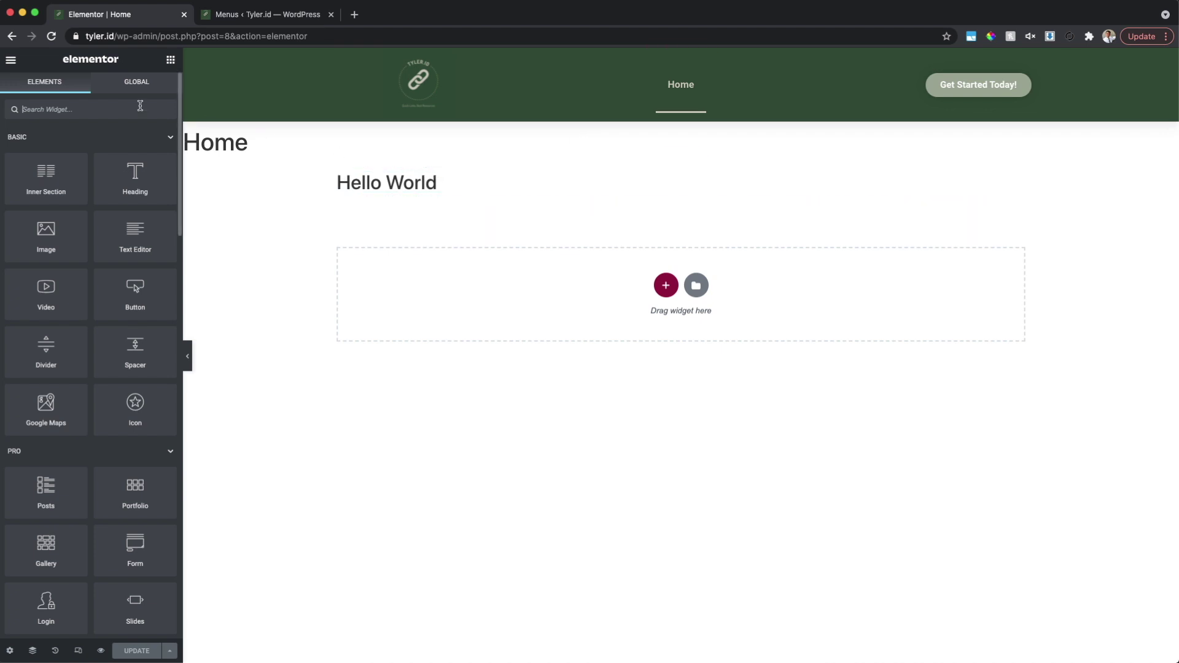
# - Create a Footer template in the Theme Builder and insert the light gray block with a menu, phone number and copyright line
pyautogui.click(11, 60)
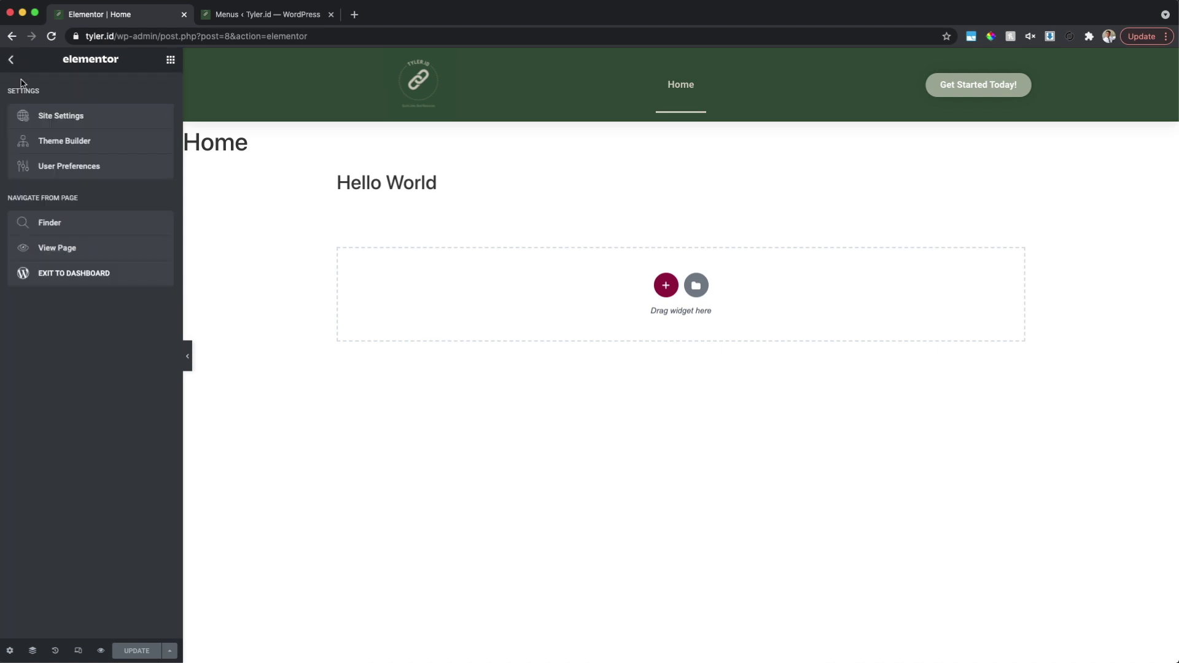
pyautogui.click(68, 145)
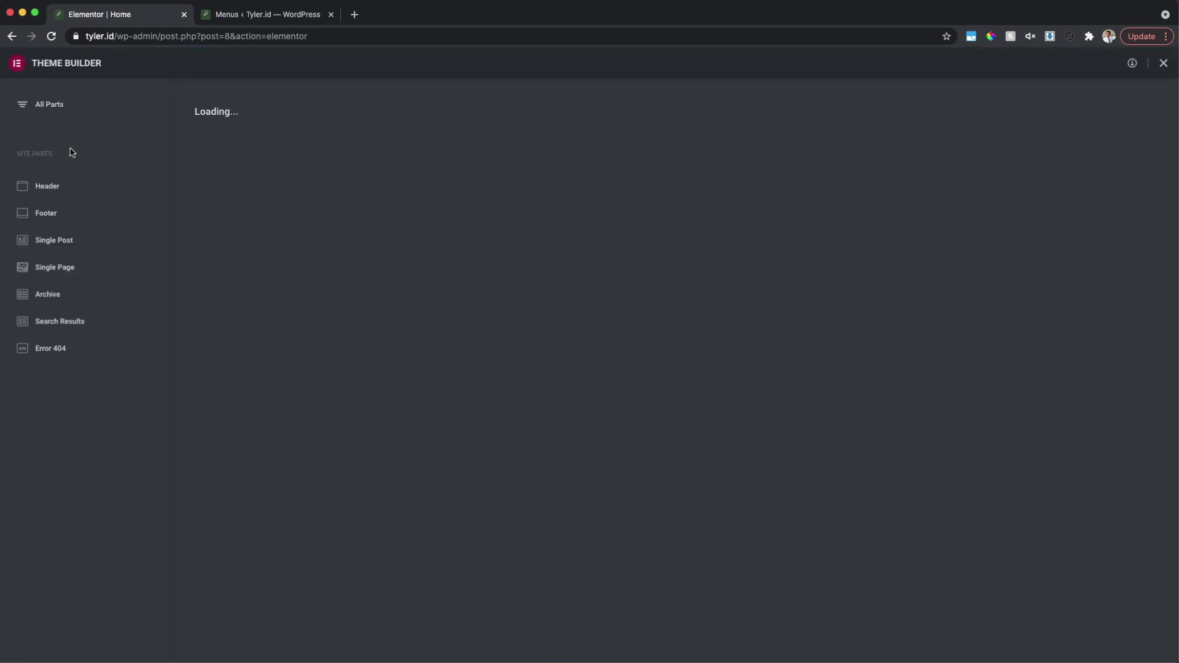
pyautogui.click(78, 218)
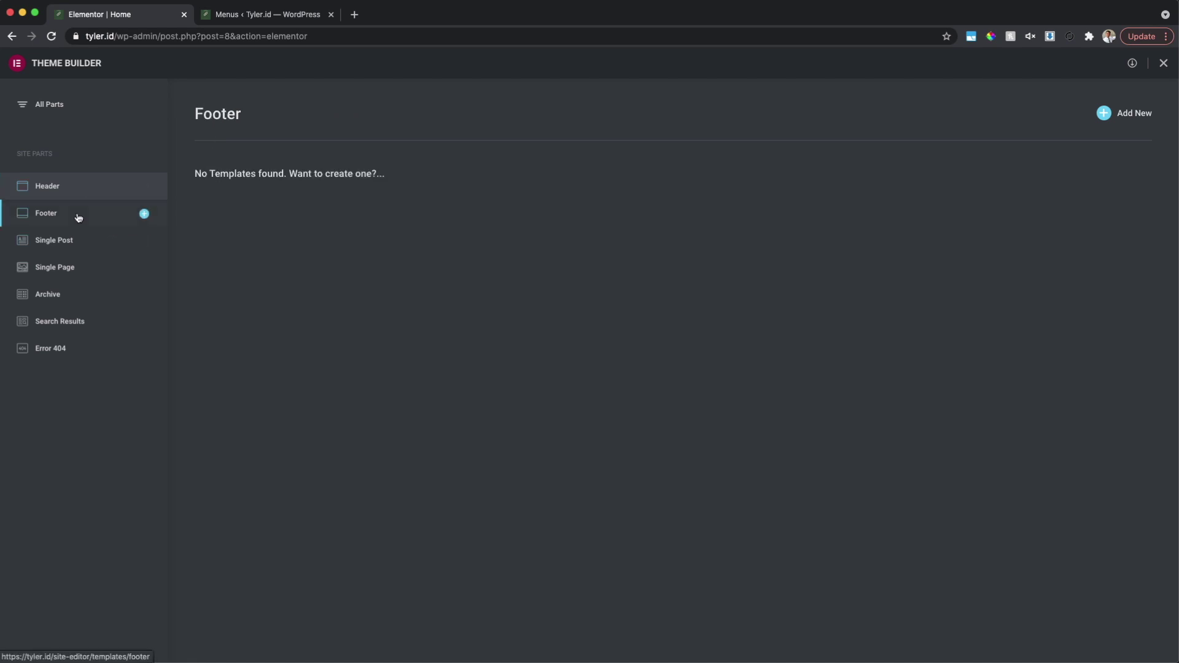
pyautogui.click(1135, 114)
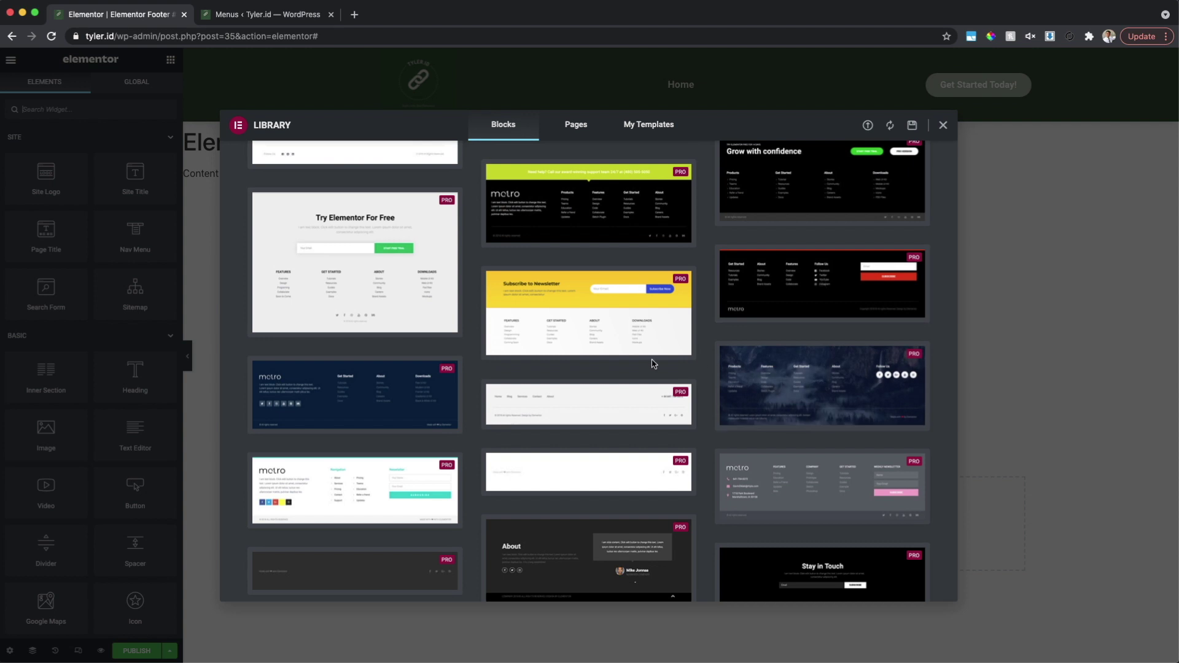
pyautogui.moveTo(613, 406)
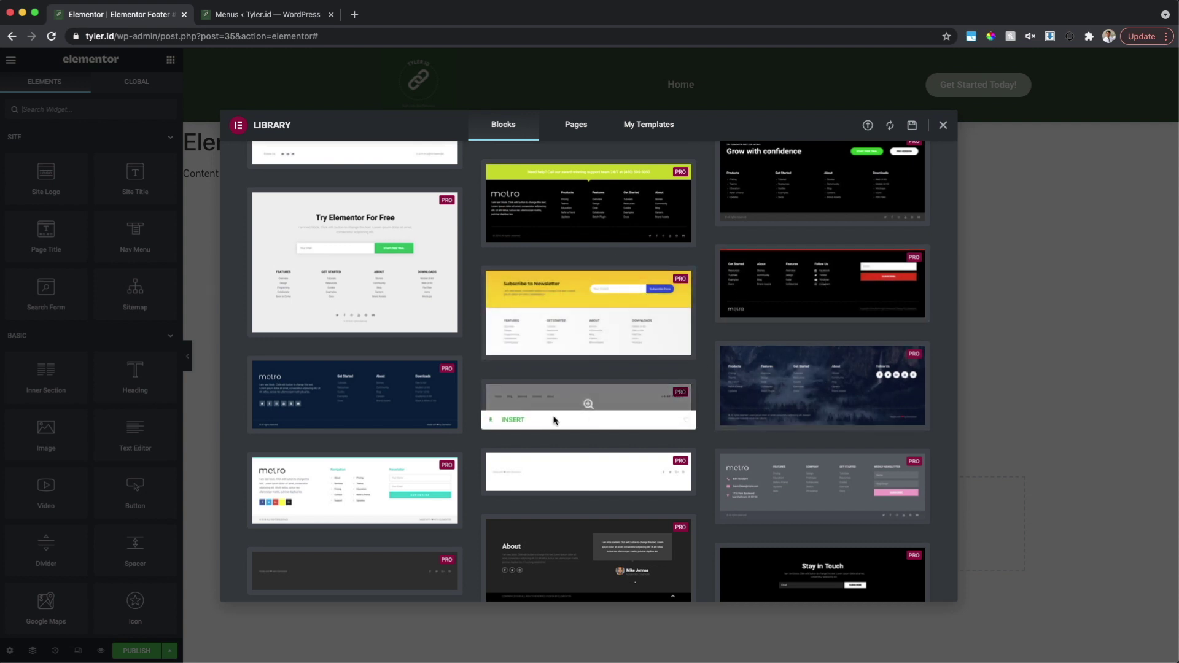
pyautogui.click(509, 421)
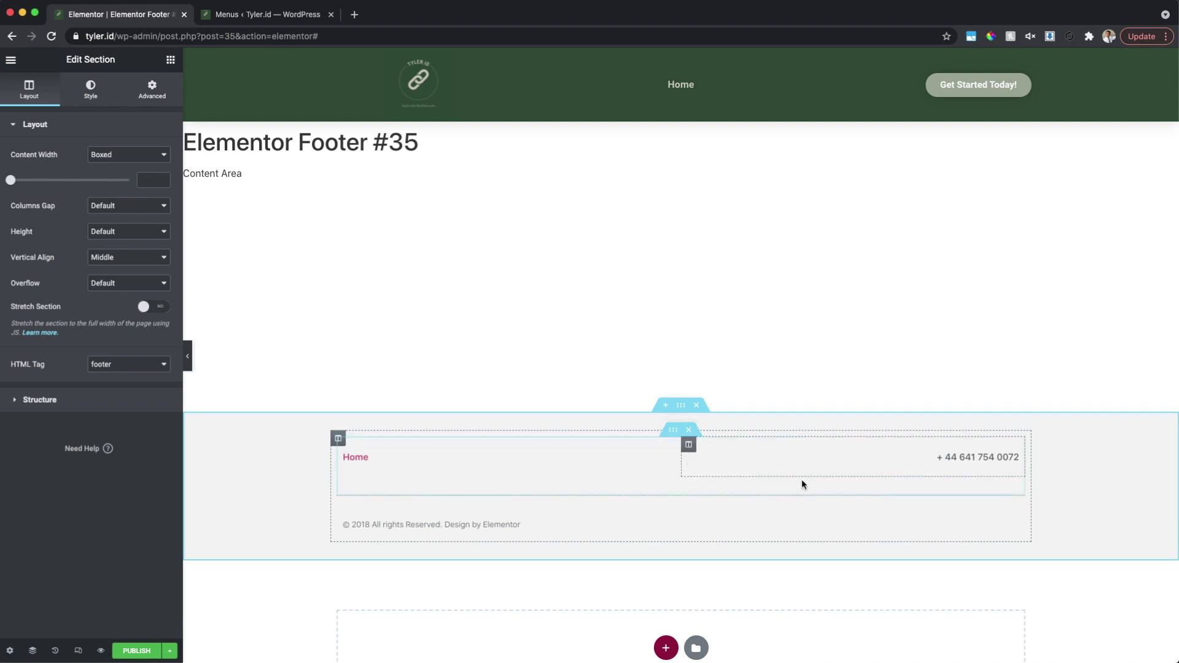
# - Add a Social Icons widget to the footer column beside the copyright text
pyautogui.click(11, 60)
pyautogui.click(12, 62)
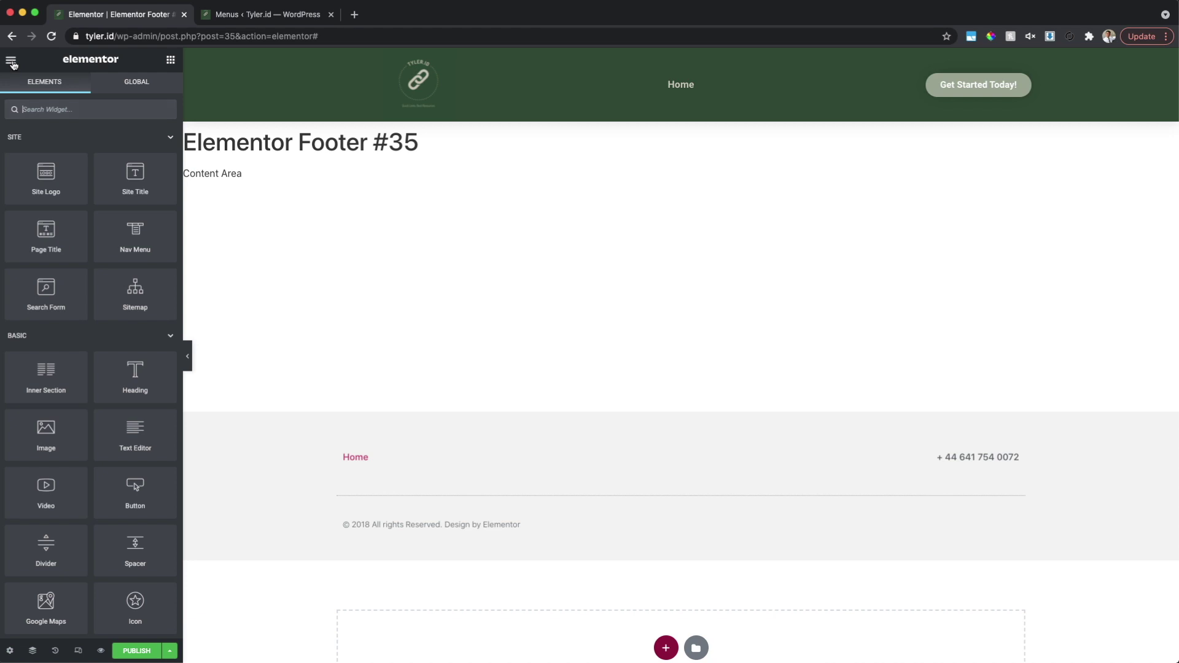
pyautogui.scroll(-5, 98, 216)
pyautogui.scroll(-8, 99, 220)
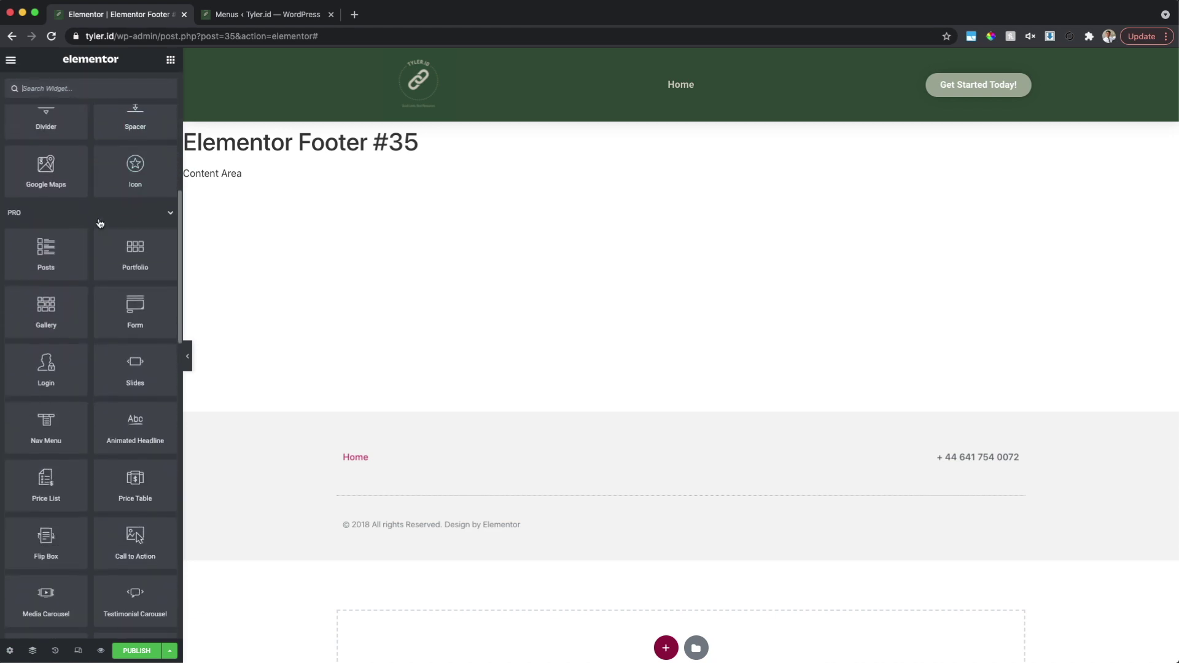
pyautogui.scroll(-6, 99, 221)
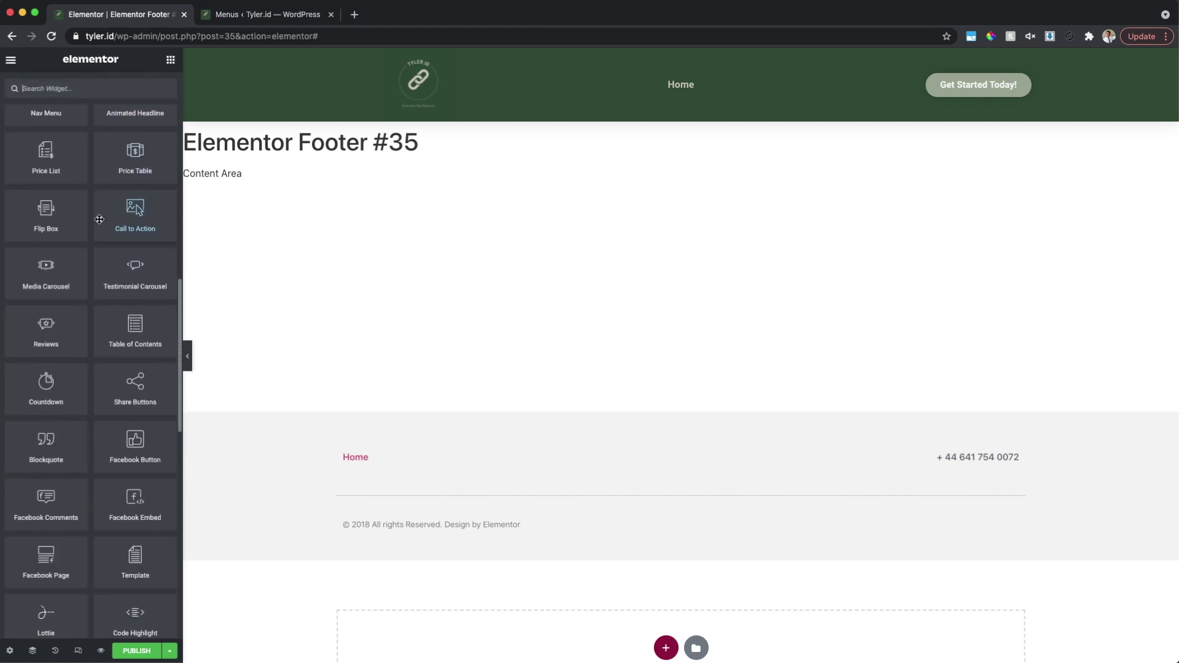
pyautogui.scroll(-4, 100, 219)
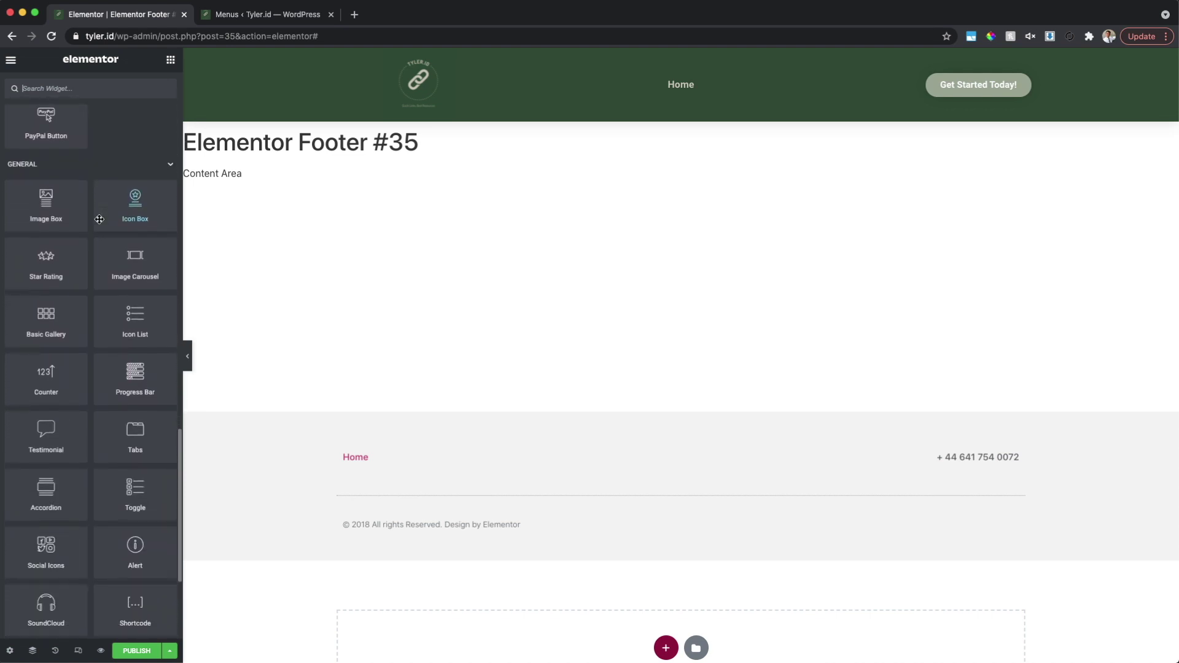
pyautogui.moveTo(46, 546); pyautogui.dragTo(896, 523)
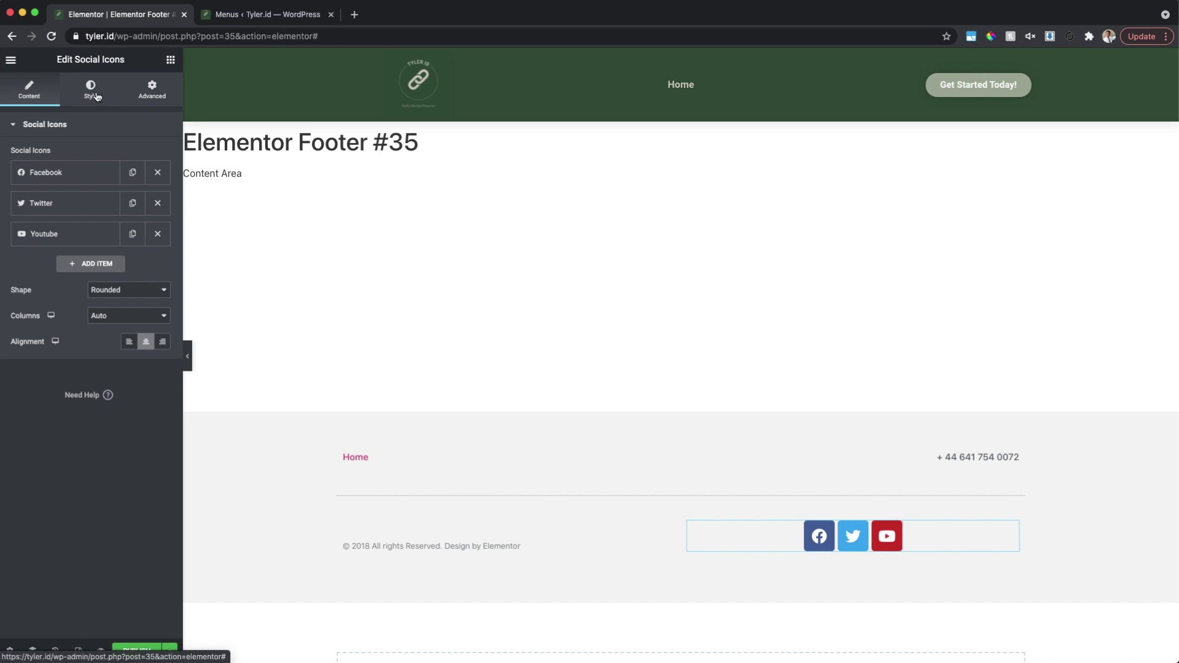
# - Switch the footer social icons' color from the official brand colors to Custom
pyautogui.click(96, 93)
pyautogui.click(152, 150)
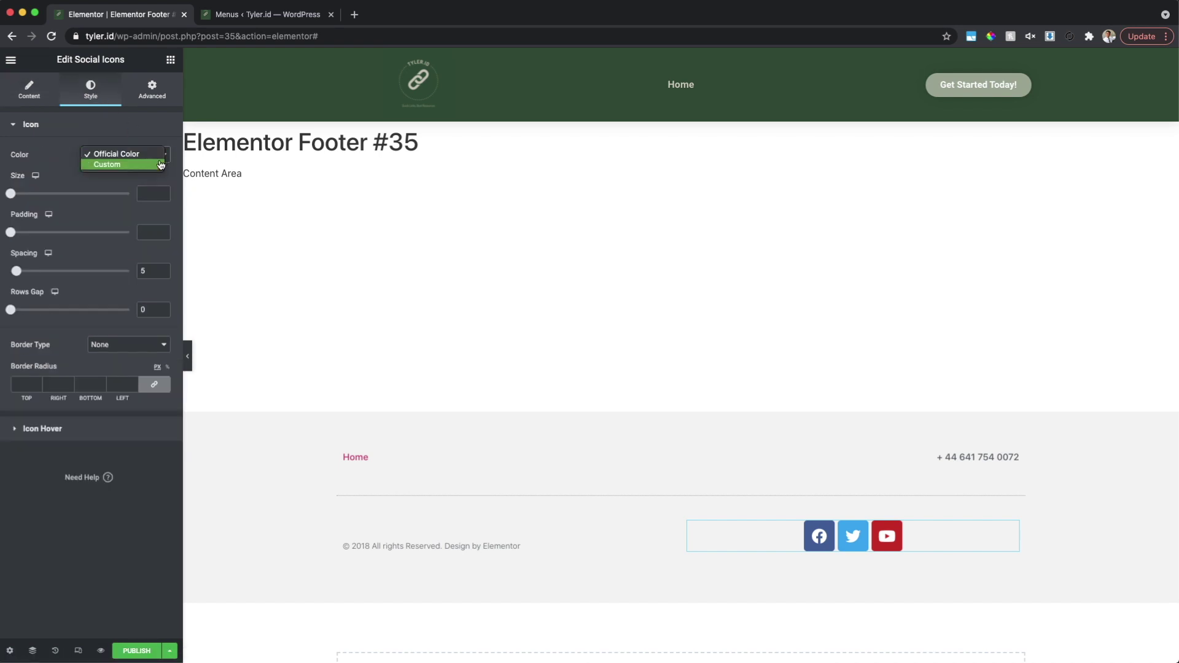
pyautogui.click(160, 165)
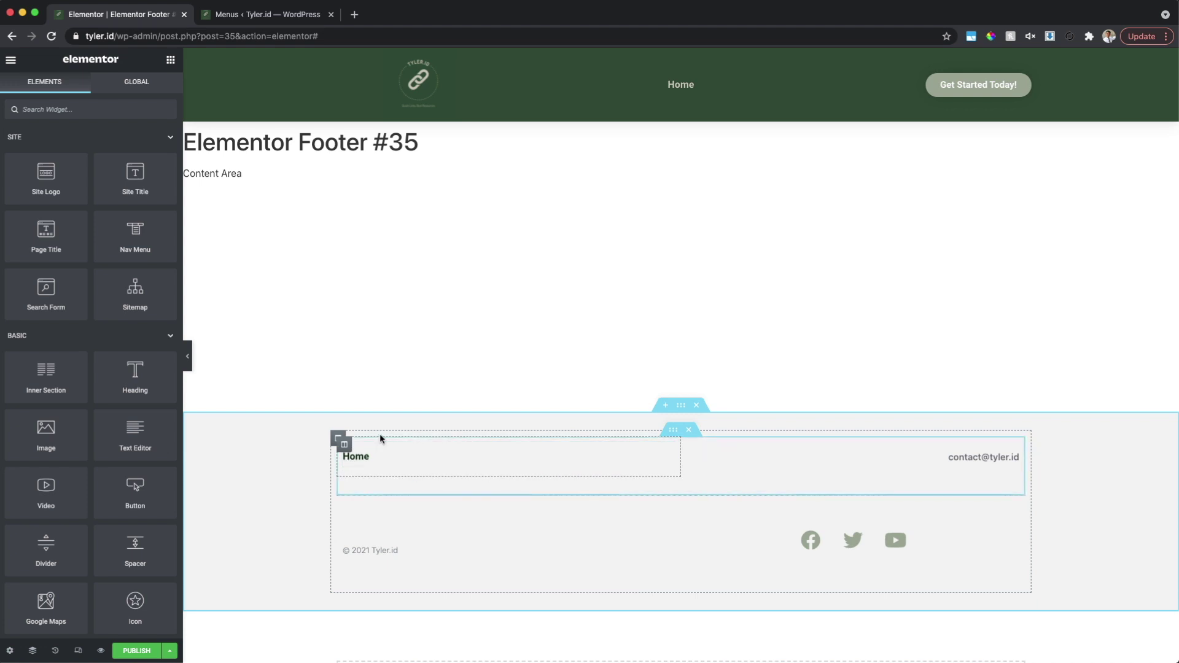
# - Publish the footer template with a display condition that includes the Entire Site
pyautogui.click(154, 649)
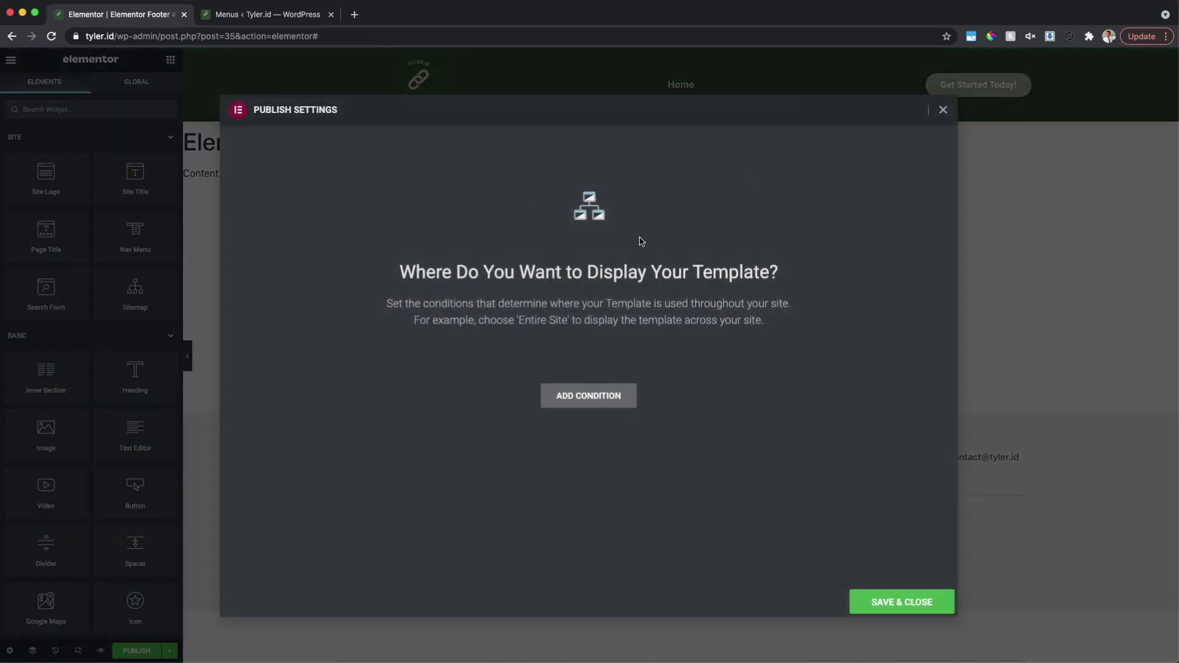
pyautogui.click(621, 395)
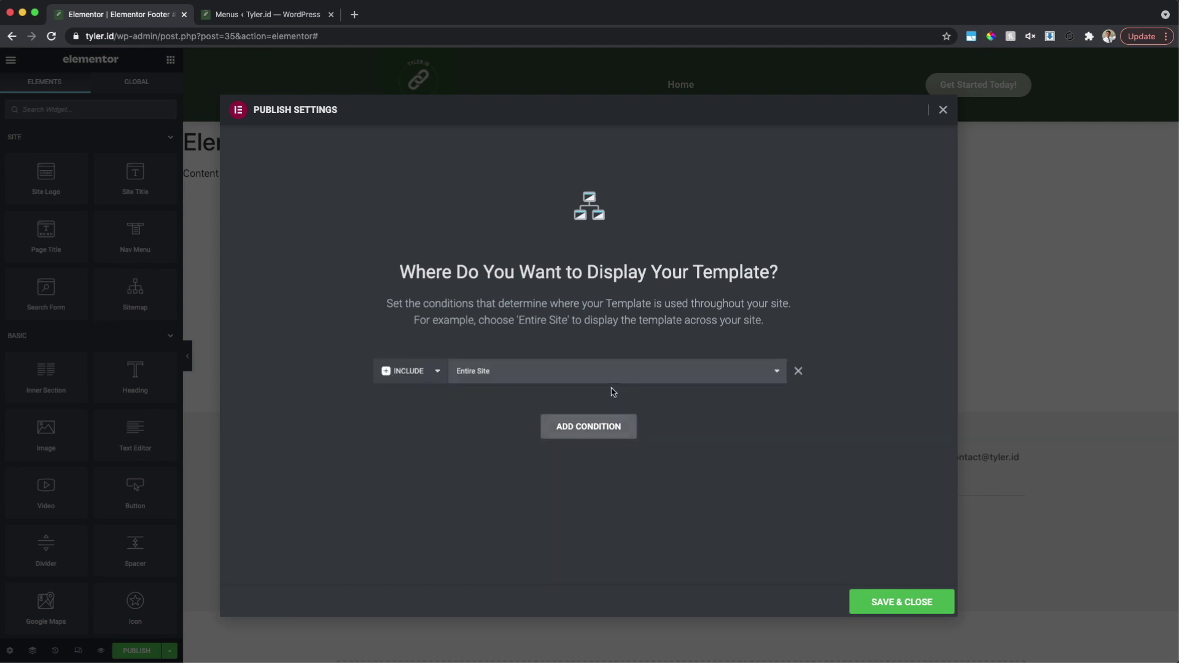
pyautogui.click(881, 603)
# - Leave the footer template for the dashboard, reopen the Home page in Elementor and check its page title above the content
pyautogui.click(12, 60)
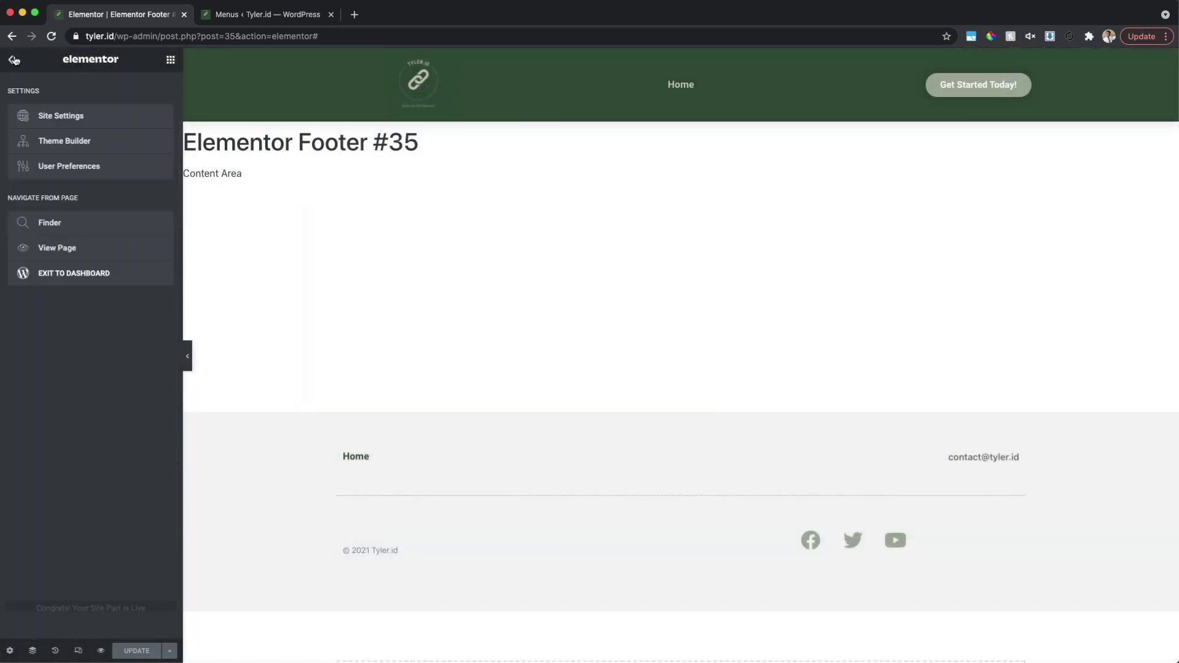
pyautogui.click(102, 276)
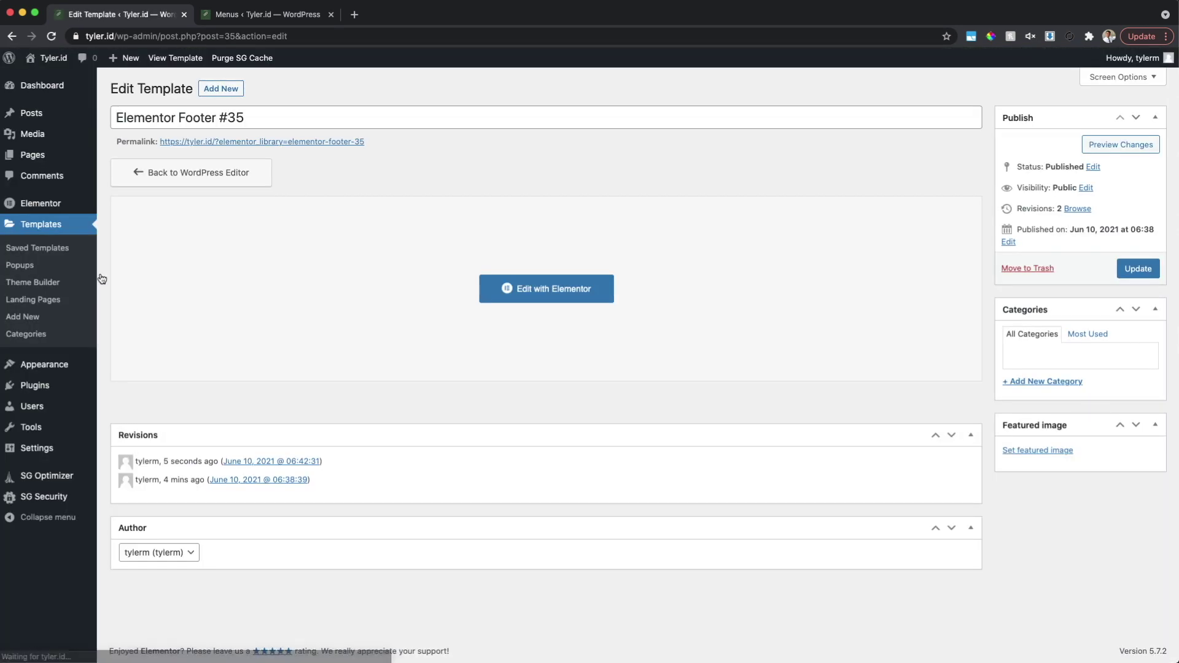
pyautogui.moveTo(59, 158)
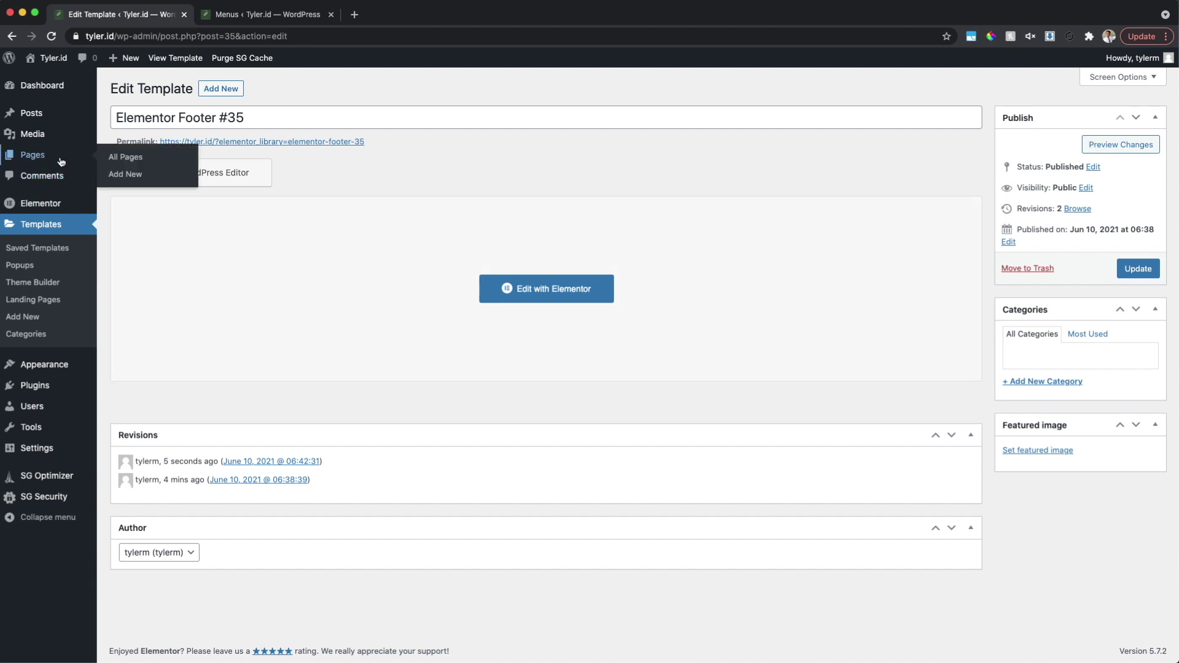
pyautogui.click(126, 157)
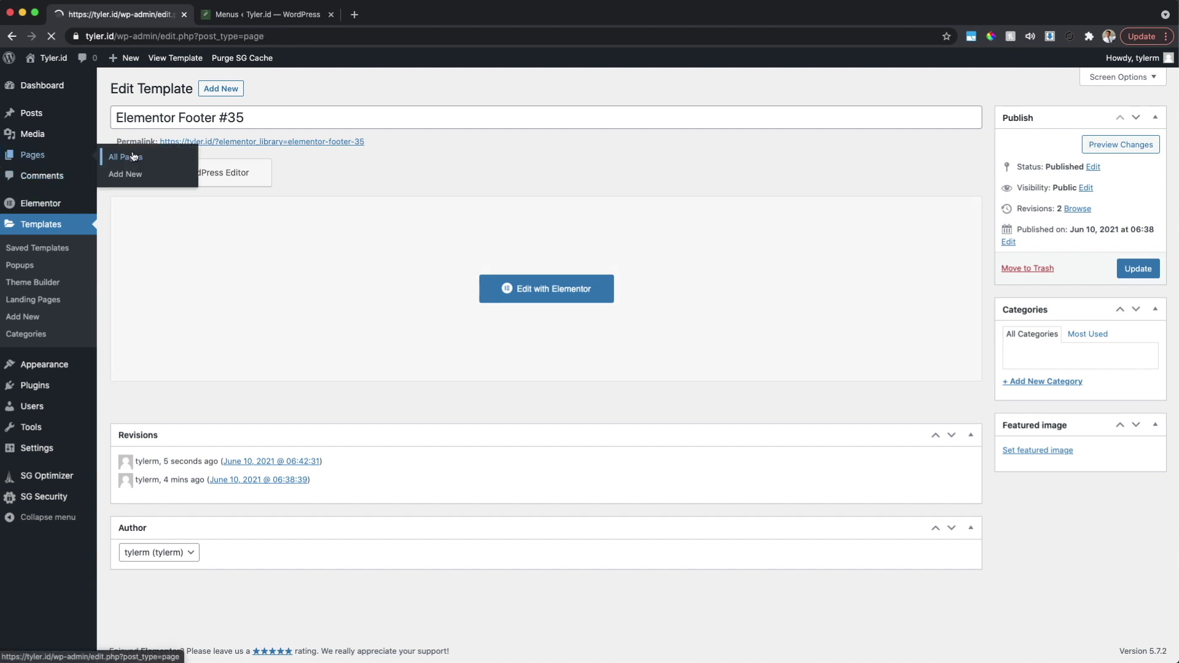
pyautogui.click(286, 194)
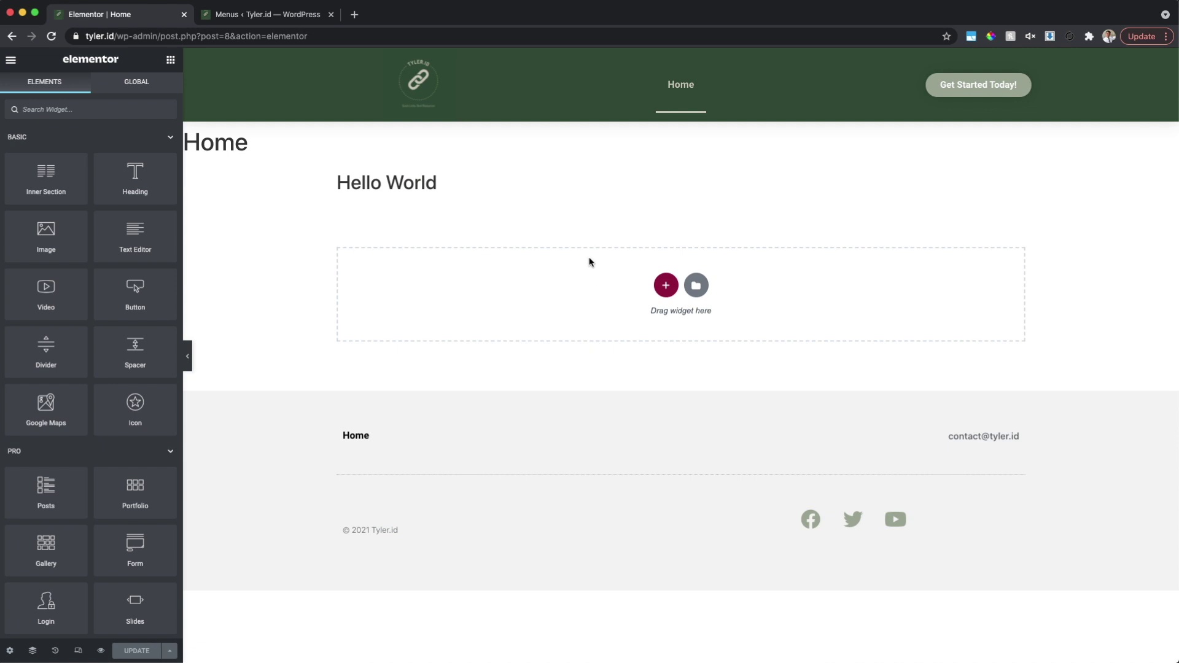
pyautogui.moveTo(264, 145); pyautogui.dragTo(189, 144)
pyautogui.click(216, 159)
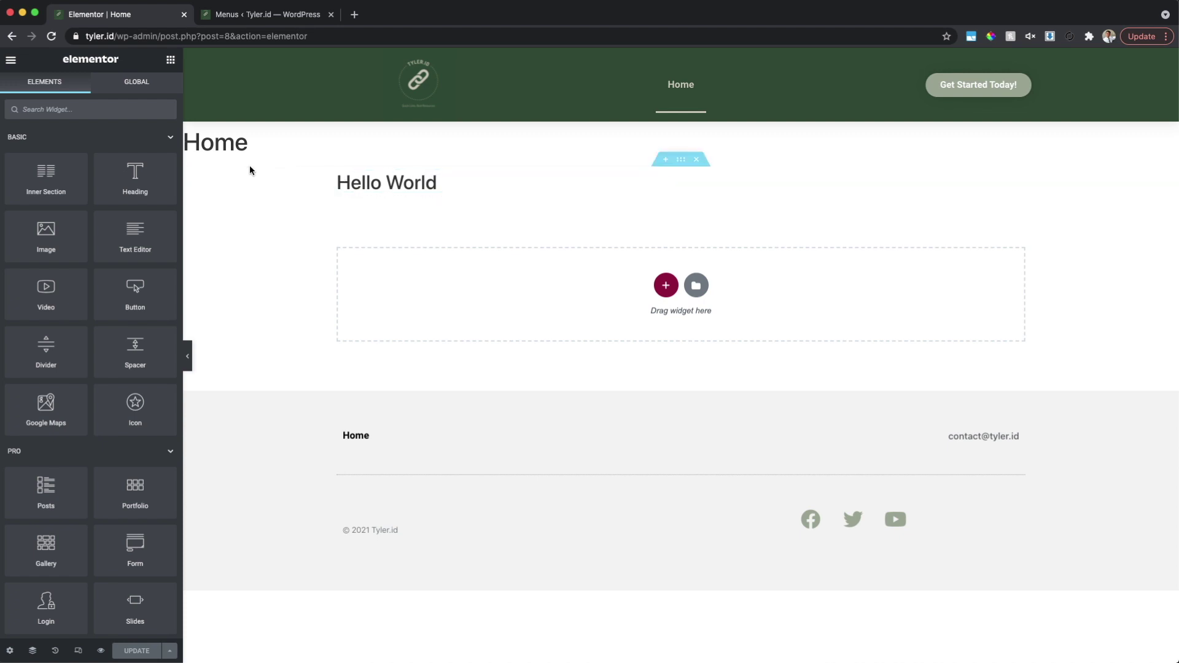
# - Create a Single Page template in the Theme Builder and insert the Blank library block
pyautogui.click(12, 59)
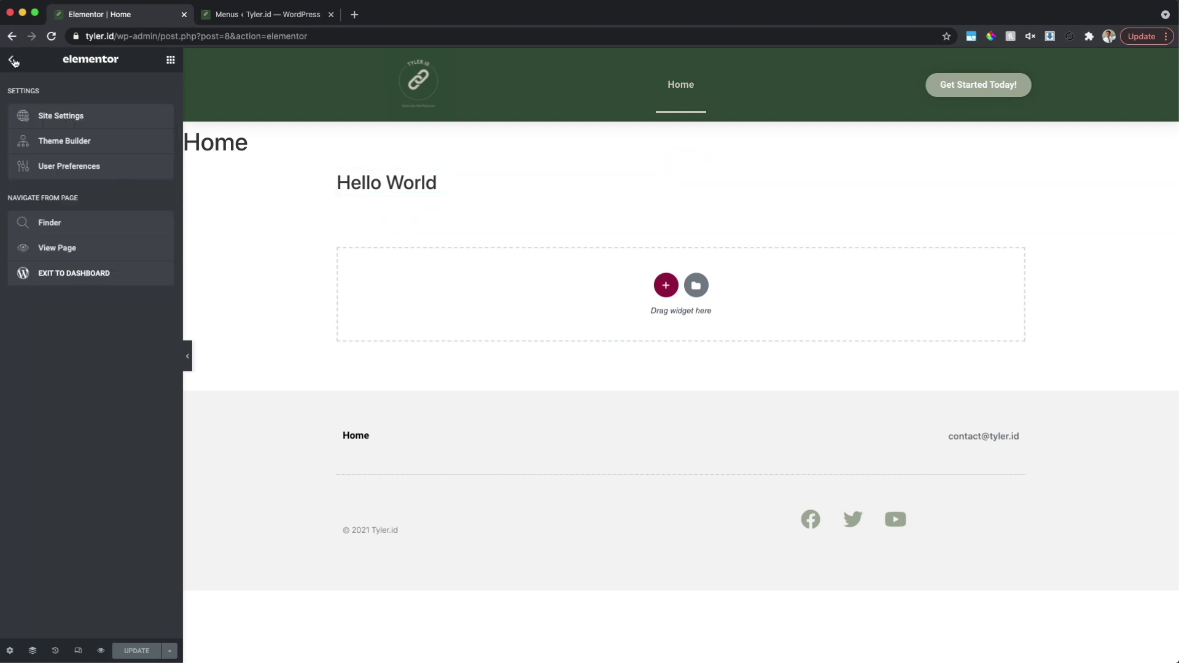
pyautogui.click(91, 145)
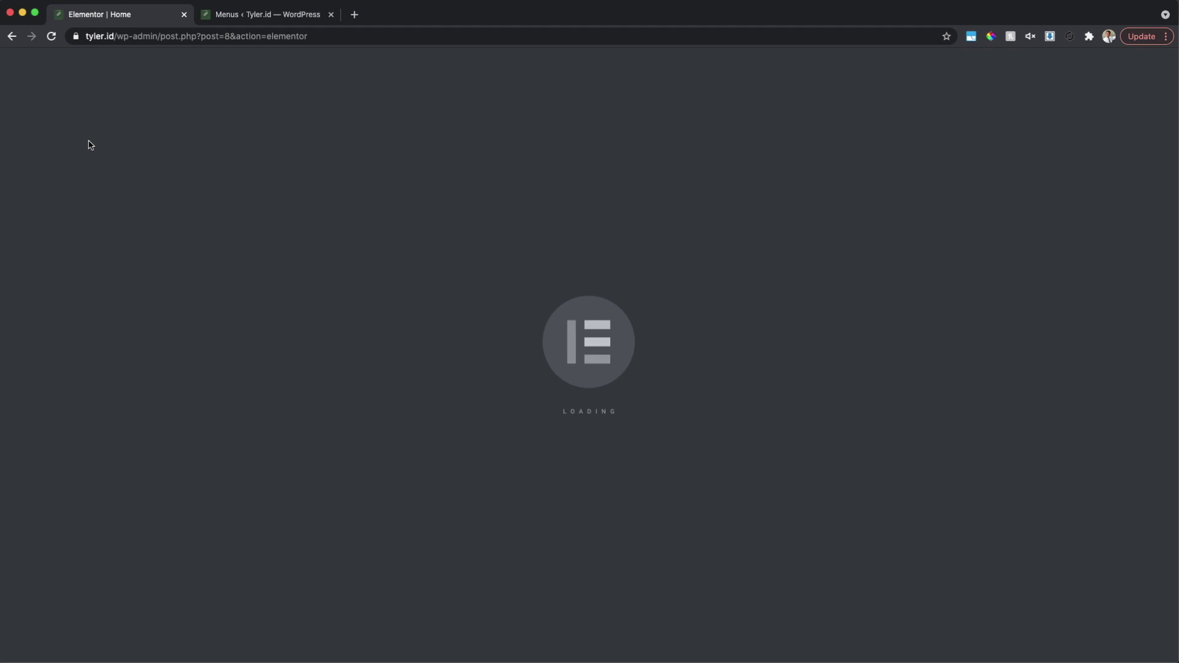
pyautogui.click(80, 277)
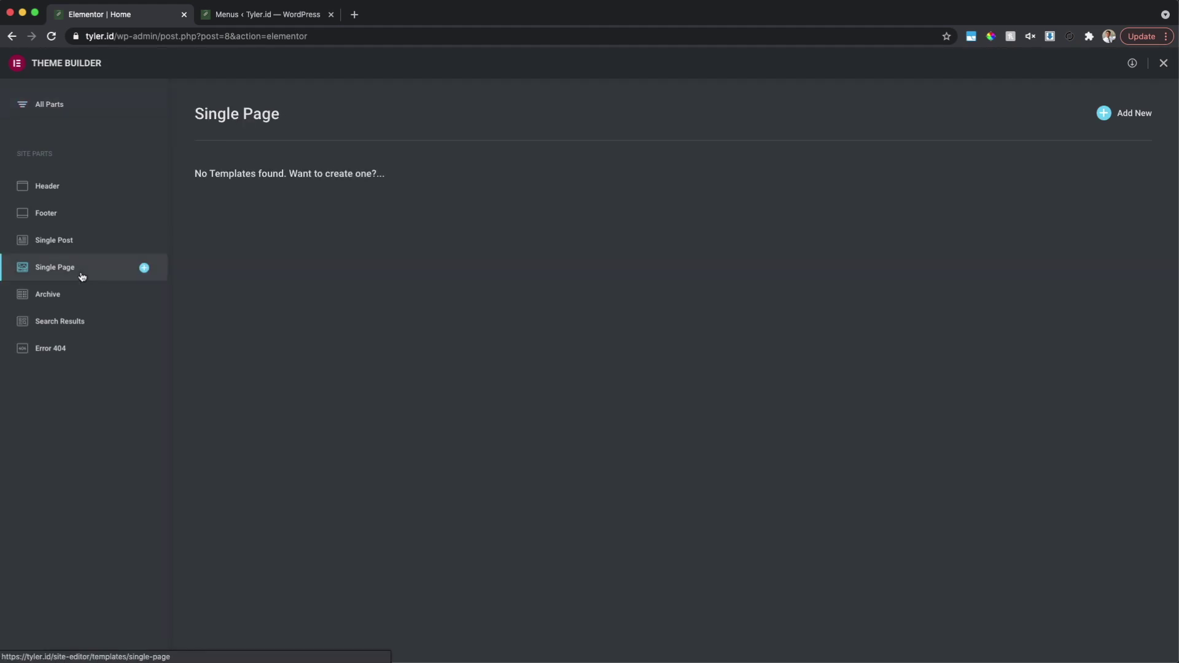
pyautogui.click(1126, 118)
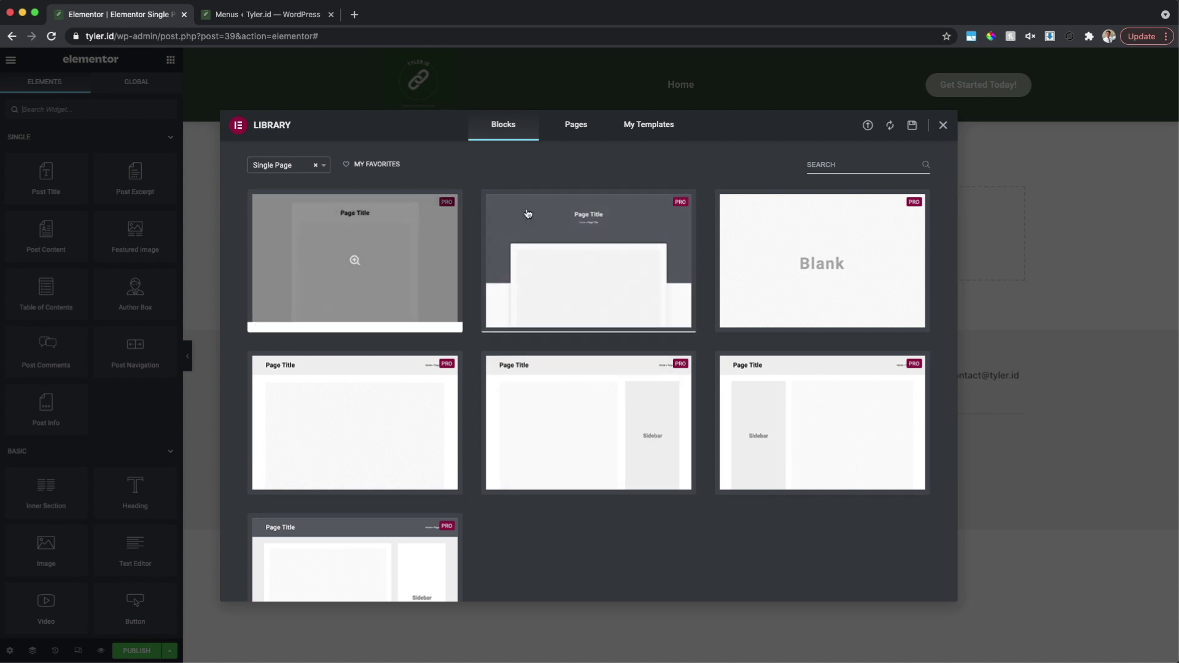
pyautogui.click(853, 256)
pyautogui.click(891, 133)
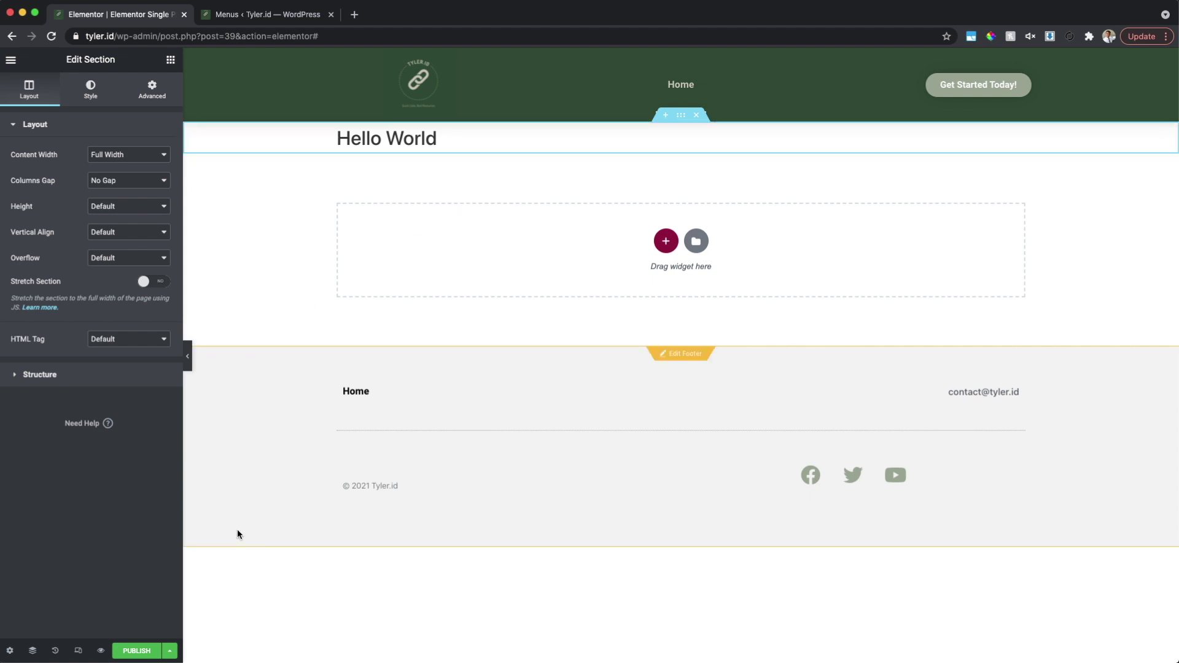
# - Publish the single page template with a display condition that includes all Pages
pyautogui.click(134, 651)
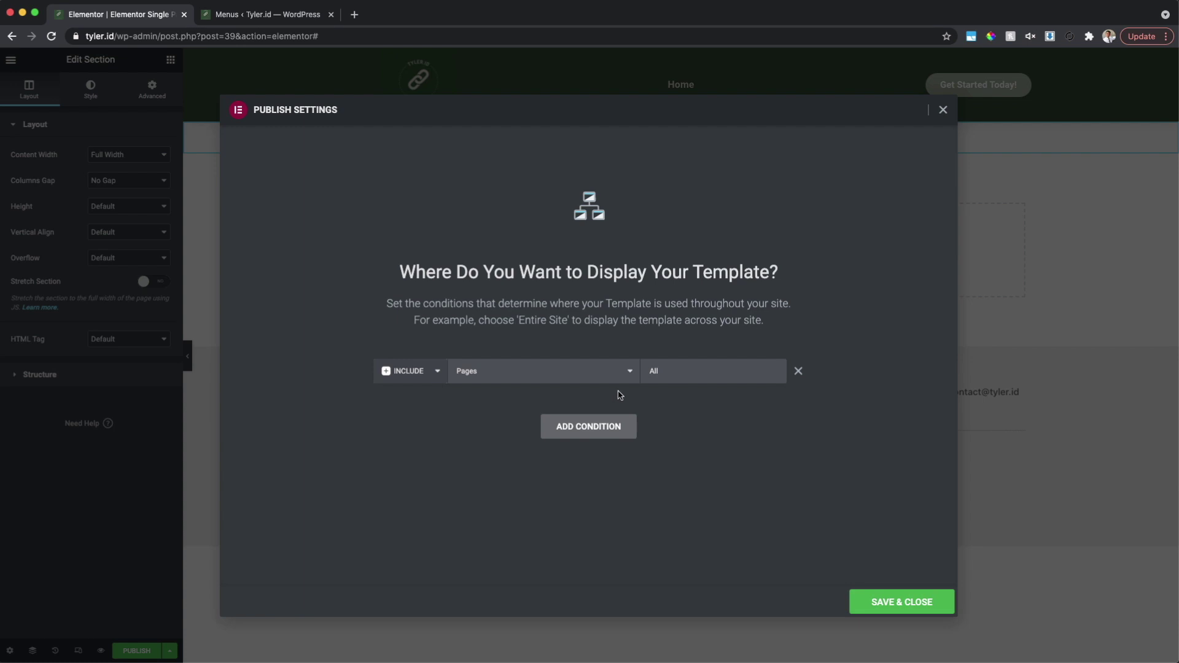
pyautogui.click(910, 603)
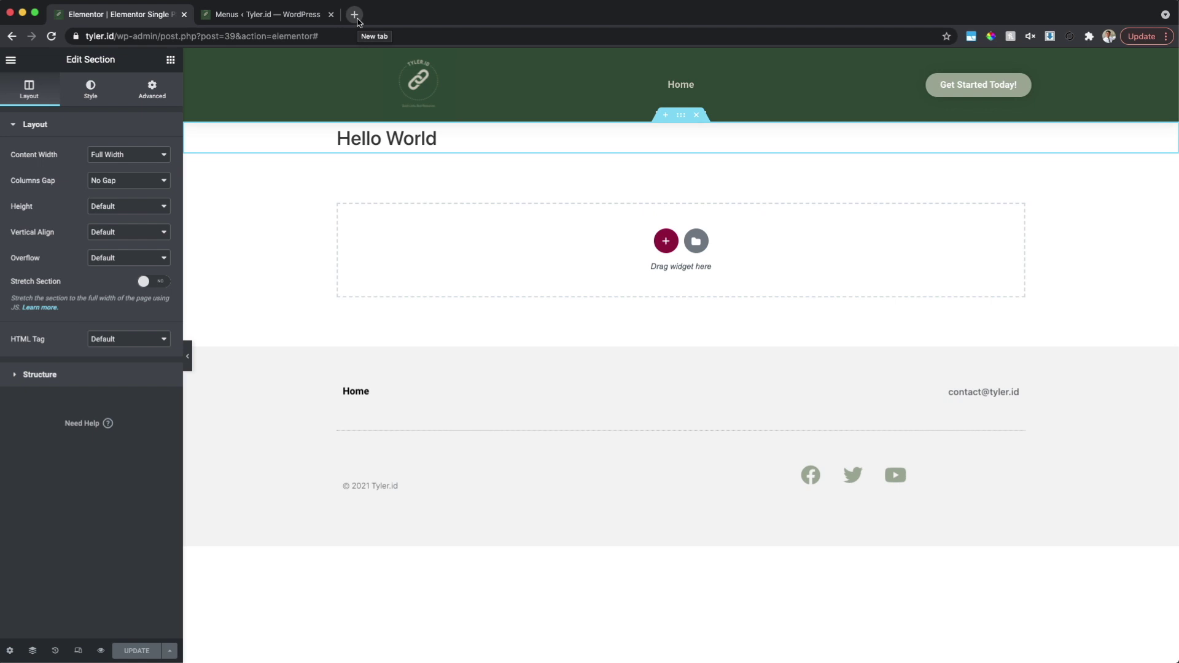
# - Open the live home page in a new browser tab and check the area around its Hello World heading
pyautogui.click(355, 15)
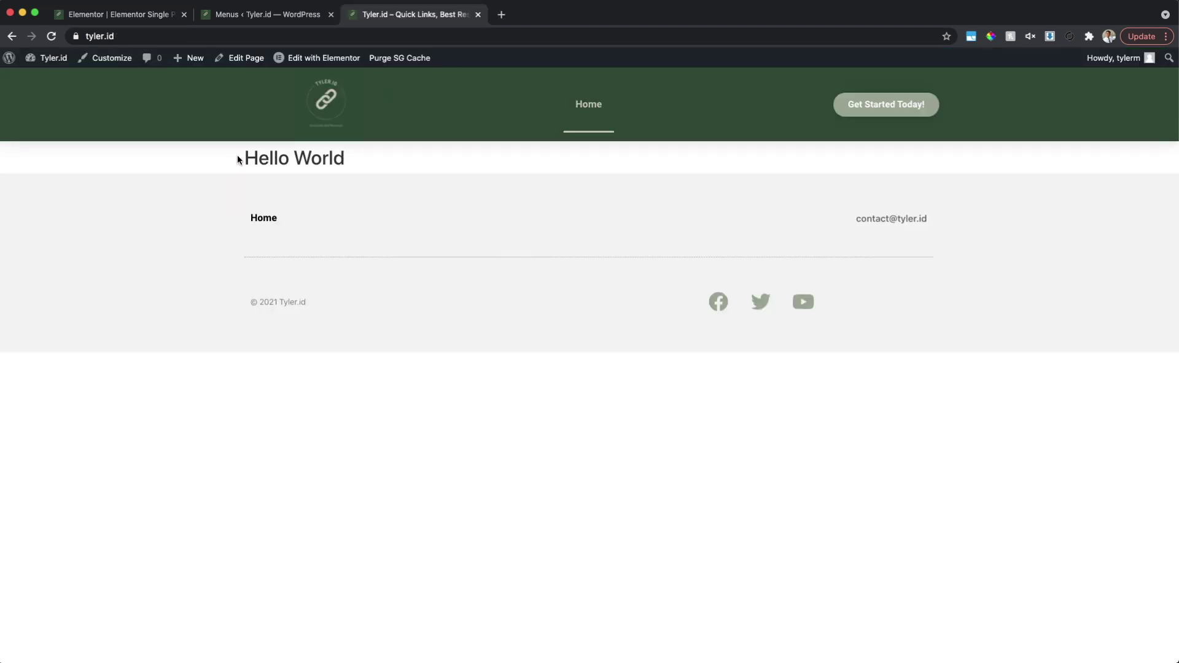
pyautogui.moveTo(239, 159); pyautogui.dragTo(342, 157)
pyautogui.click(371, 160)
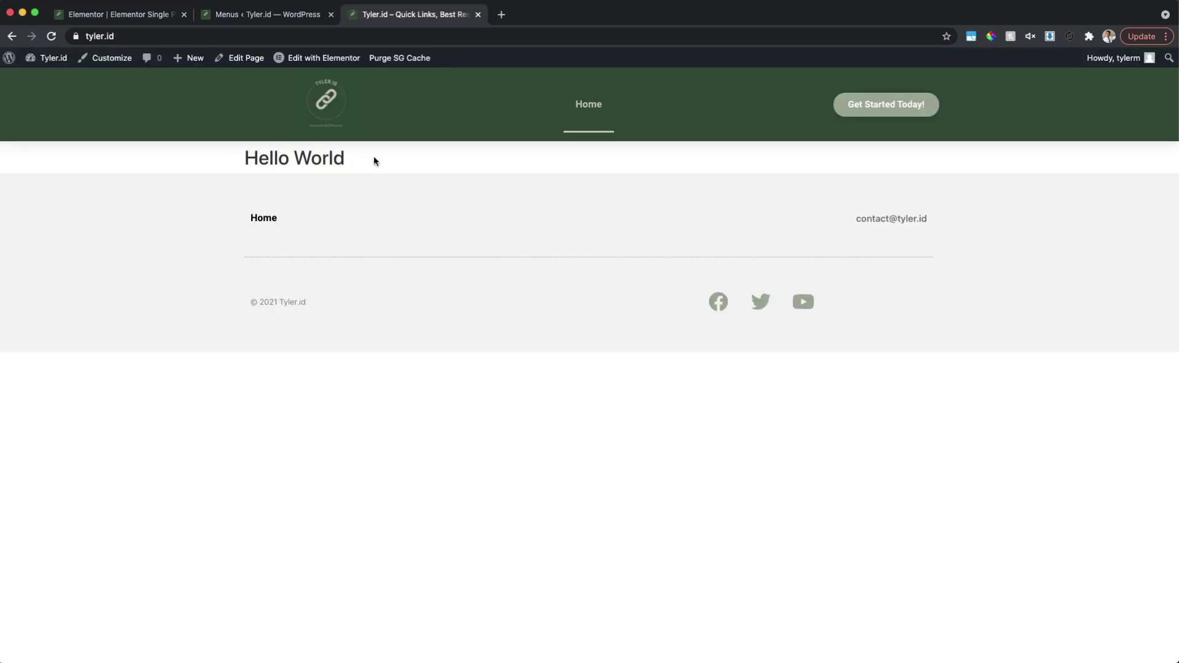